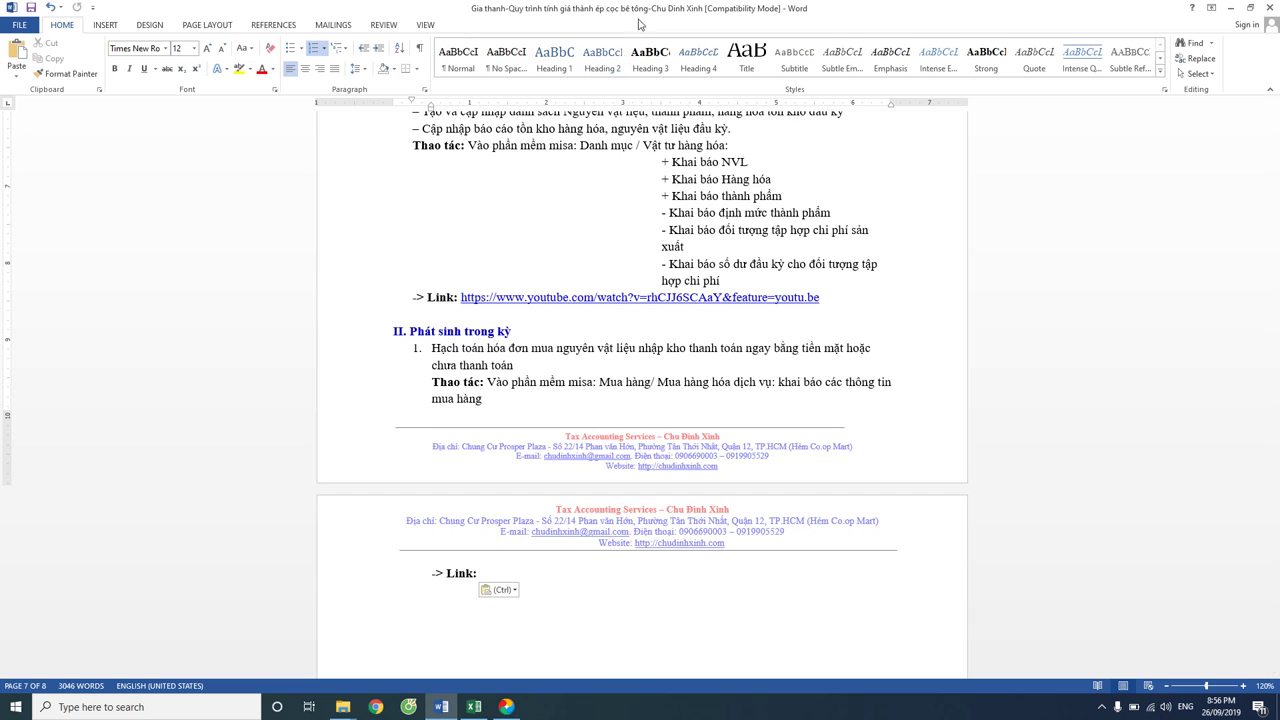
left_click(617, 52)
key("ctrl+z")
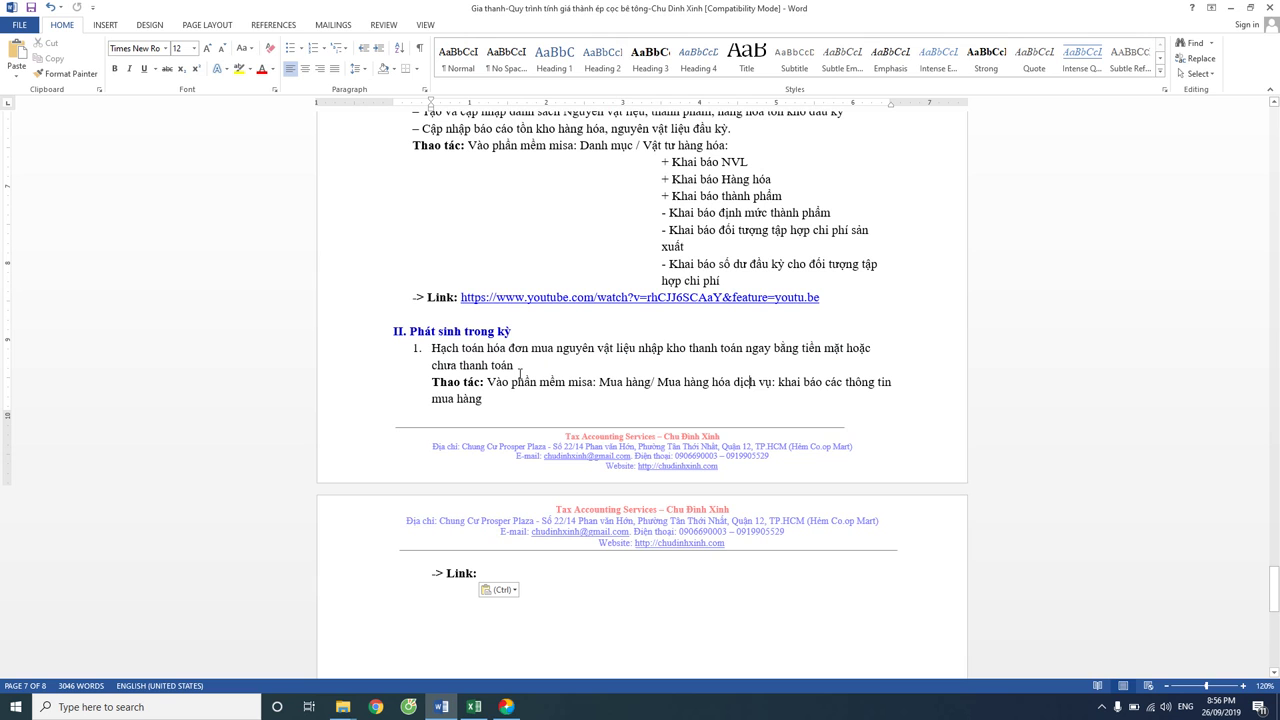
Switch to MISA SME.NET and create a new goods purchase voucher (Chứng từ mua hàng hóa) from the purchased goods and services list.
left_click(506, 707)
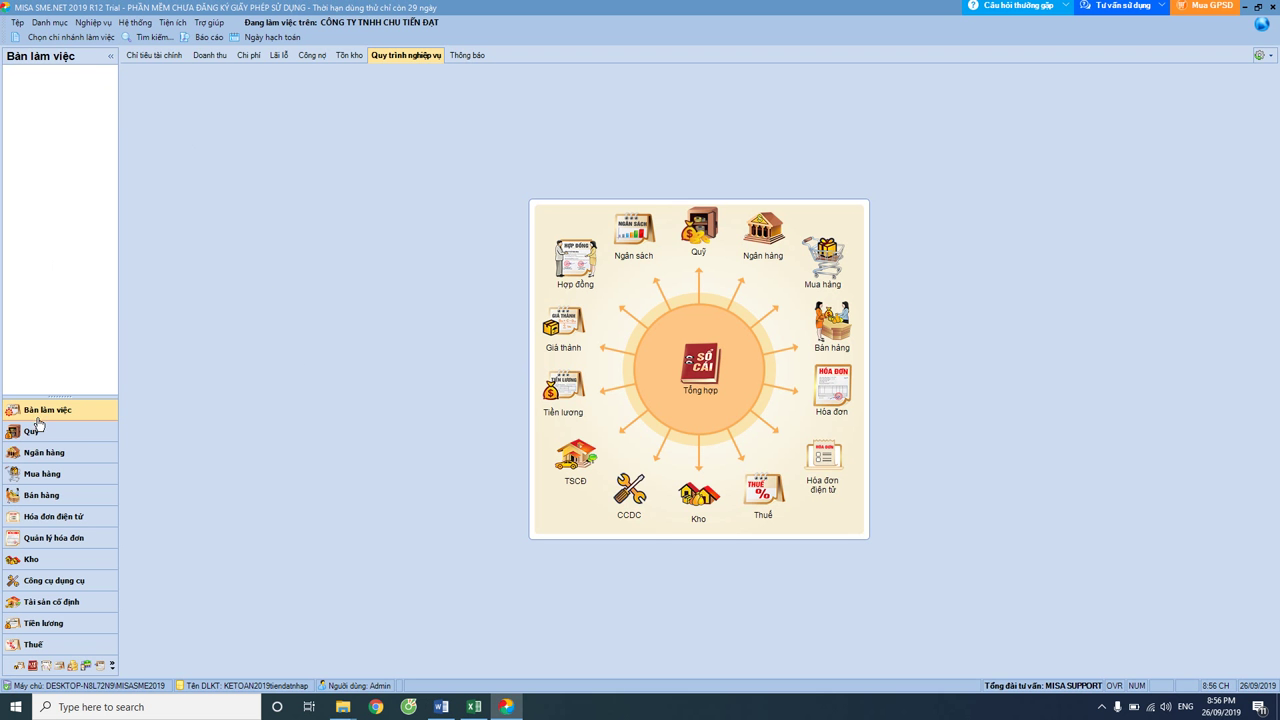
left_click(59, 474)
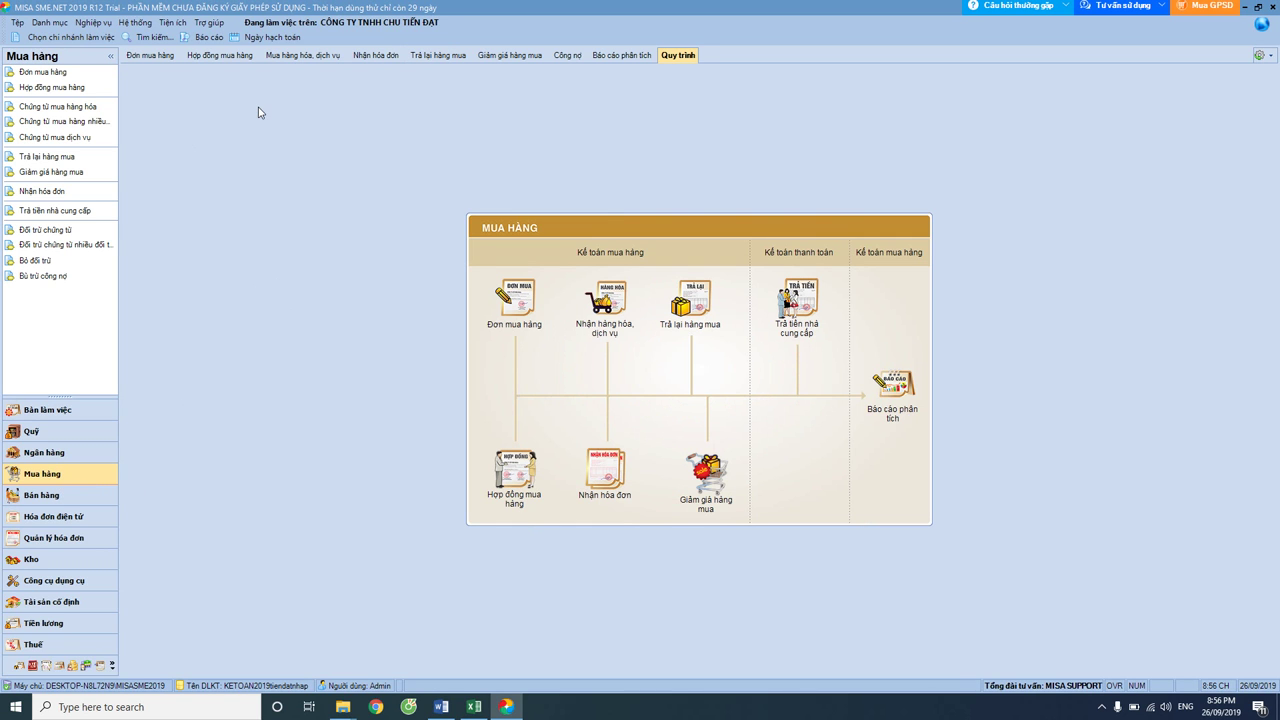
left_click(303, 57)
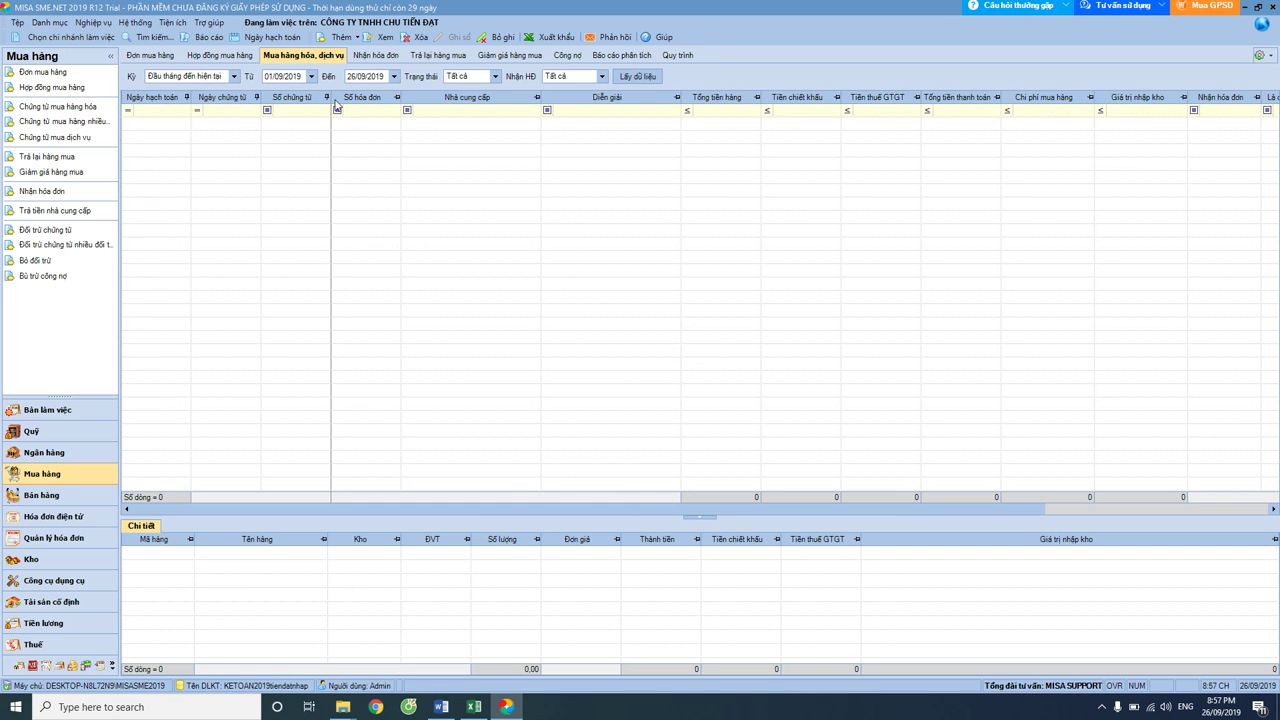
right_click(309, 119)
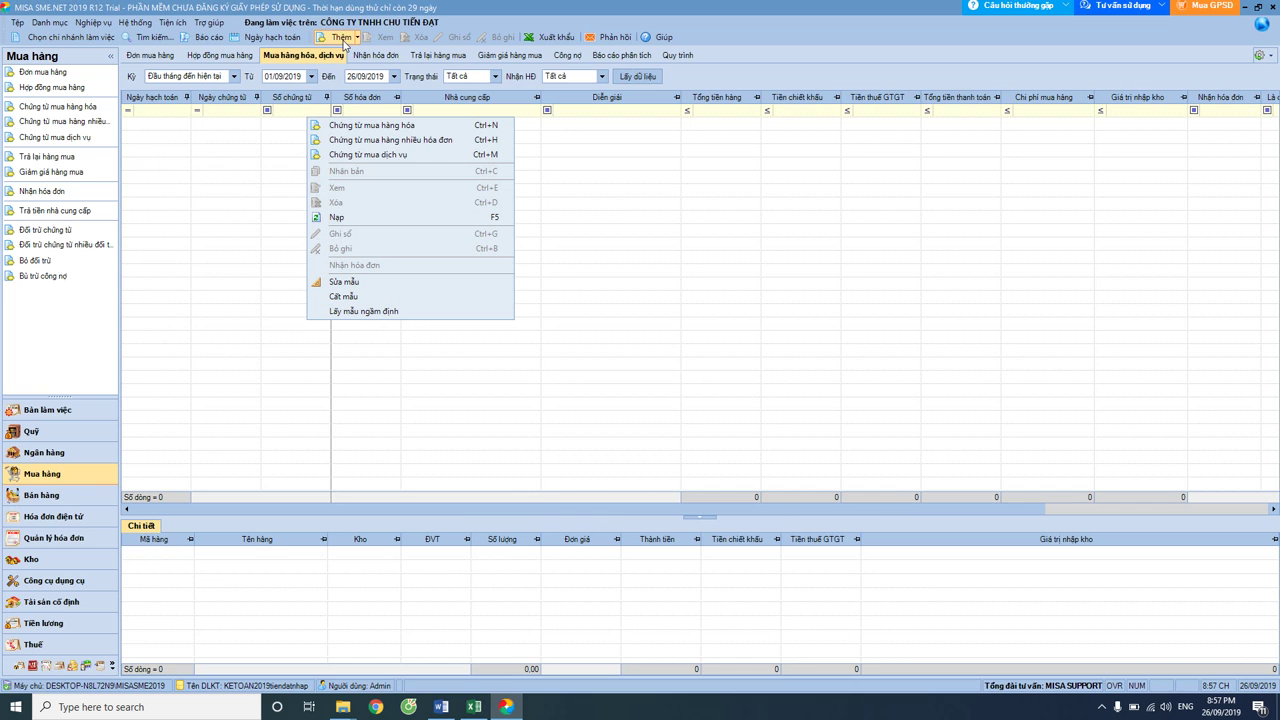
right_click(289, 128)
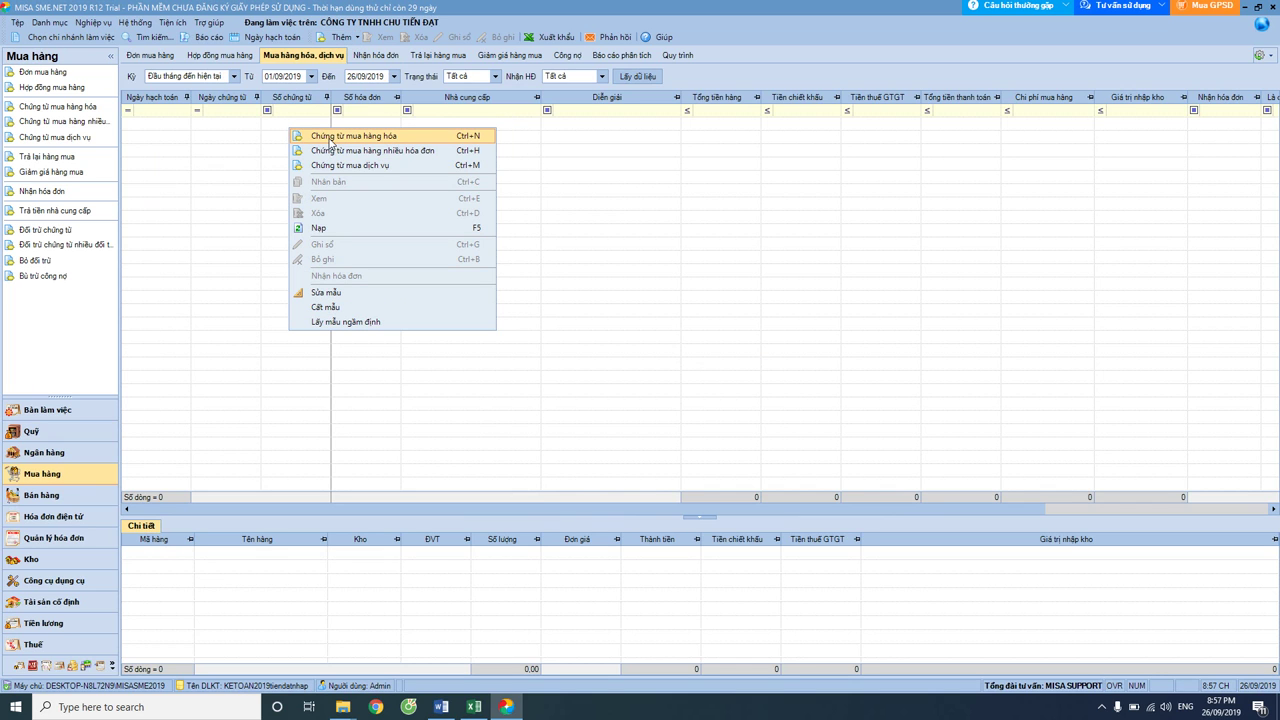
left_click(330, 139)
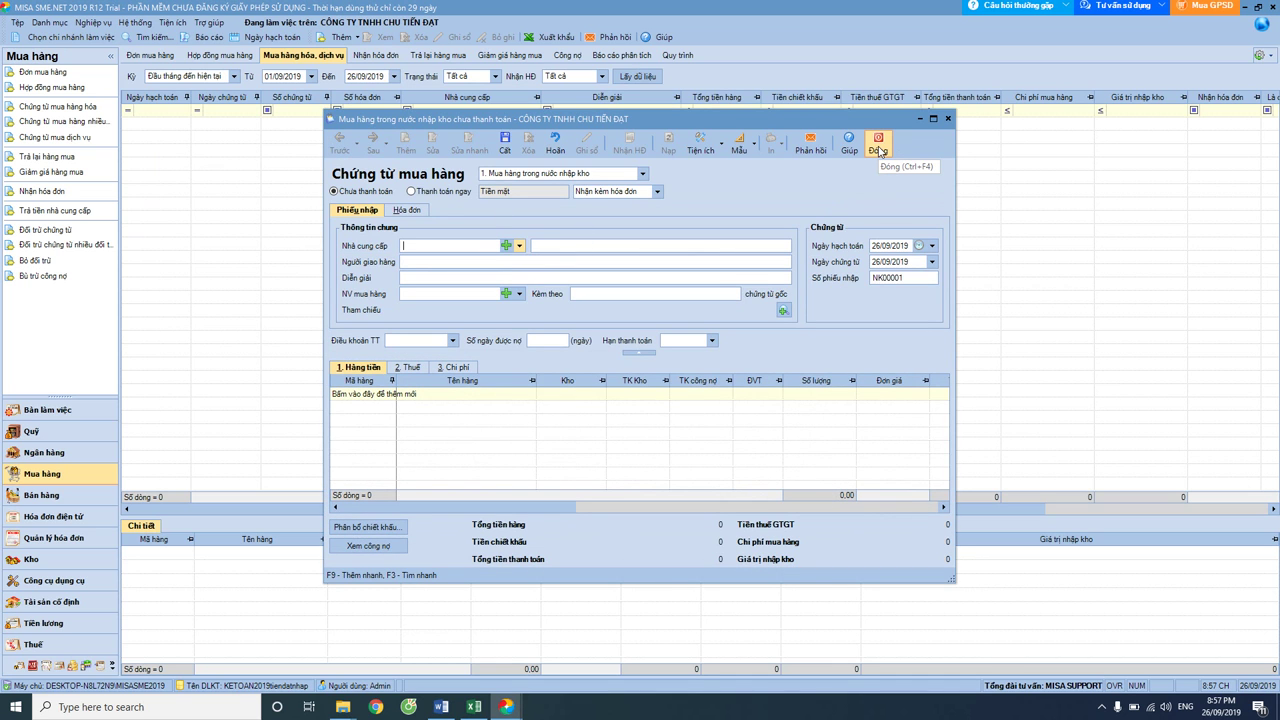
left_click_drag(634, 119, 567, 99)
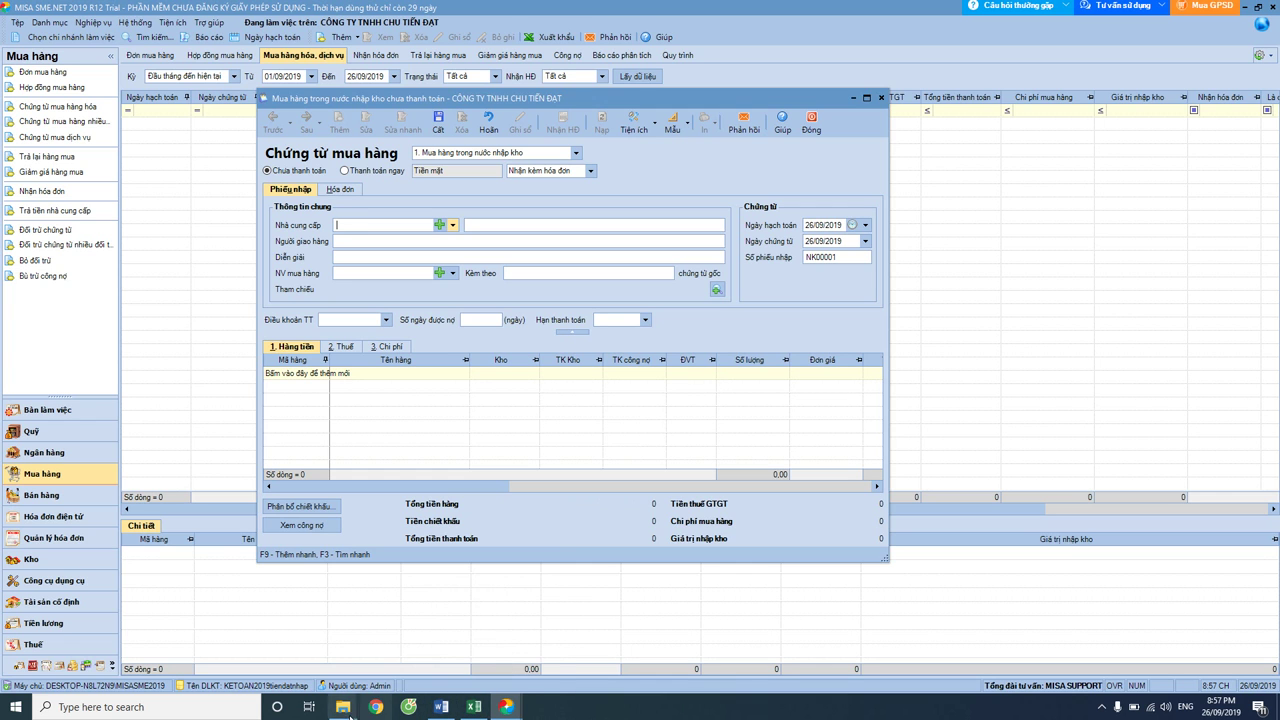
Open the 16.1-San xuat-HDMV-13 invoice PDF from the Misa 1 folder and examine the VAT invoice and its delivery record.
mouse_move(350, 710)
left_click(375, 648)
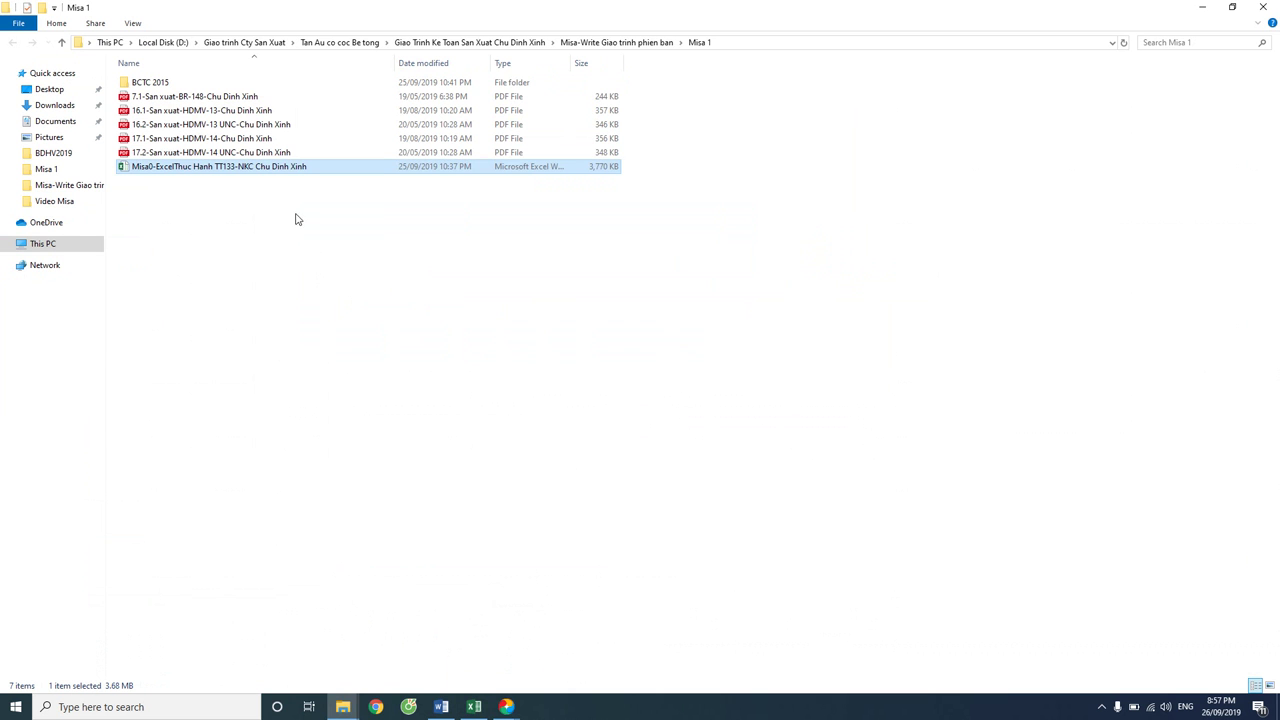
double_click(238, 112)
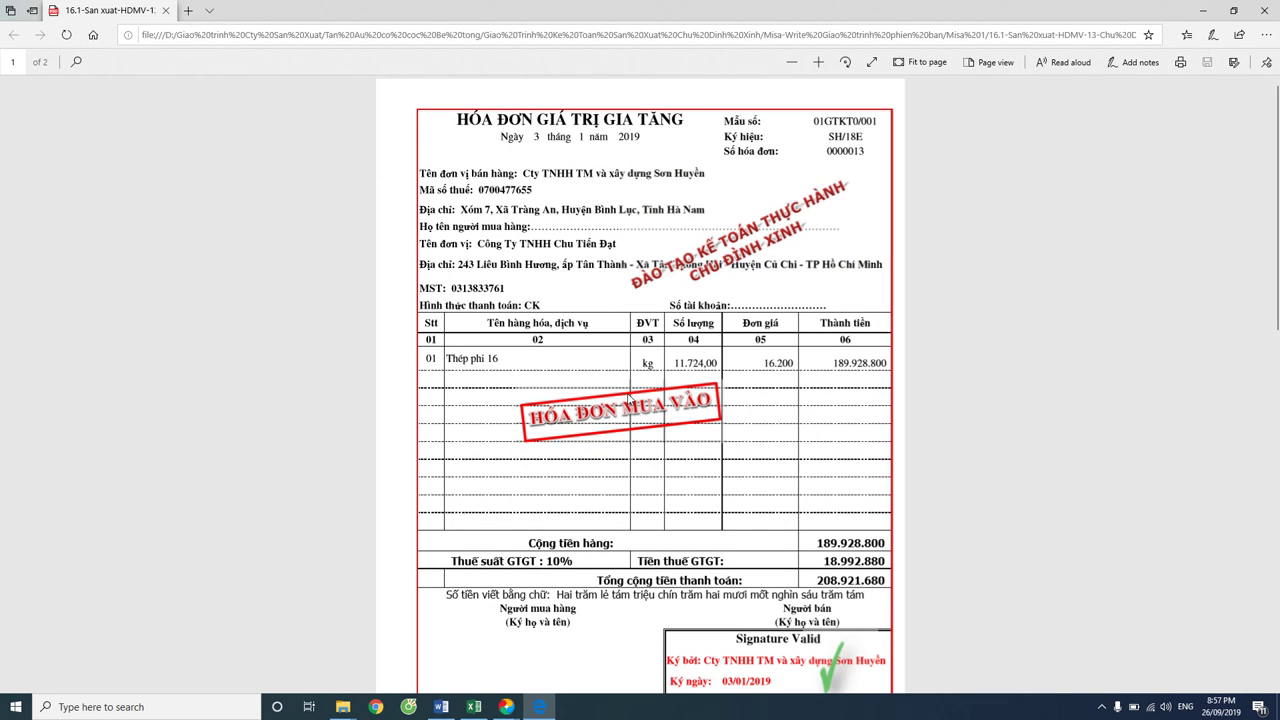
scroll(628, 402, "down", 10)
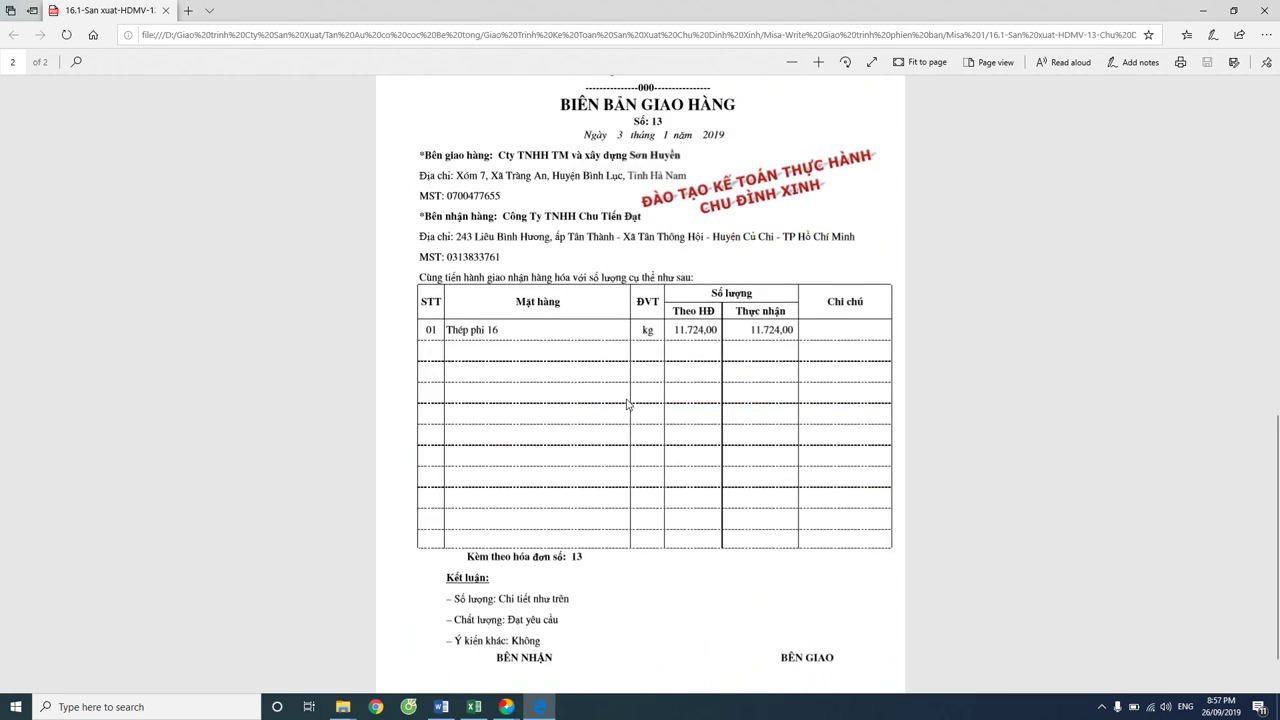
scroll(628, 402, "down", 3)
scroll(628, 398, "up", 6)
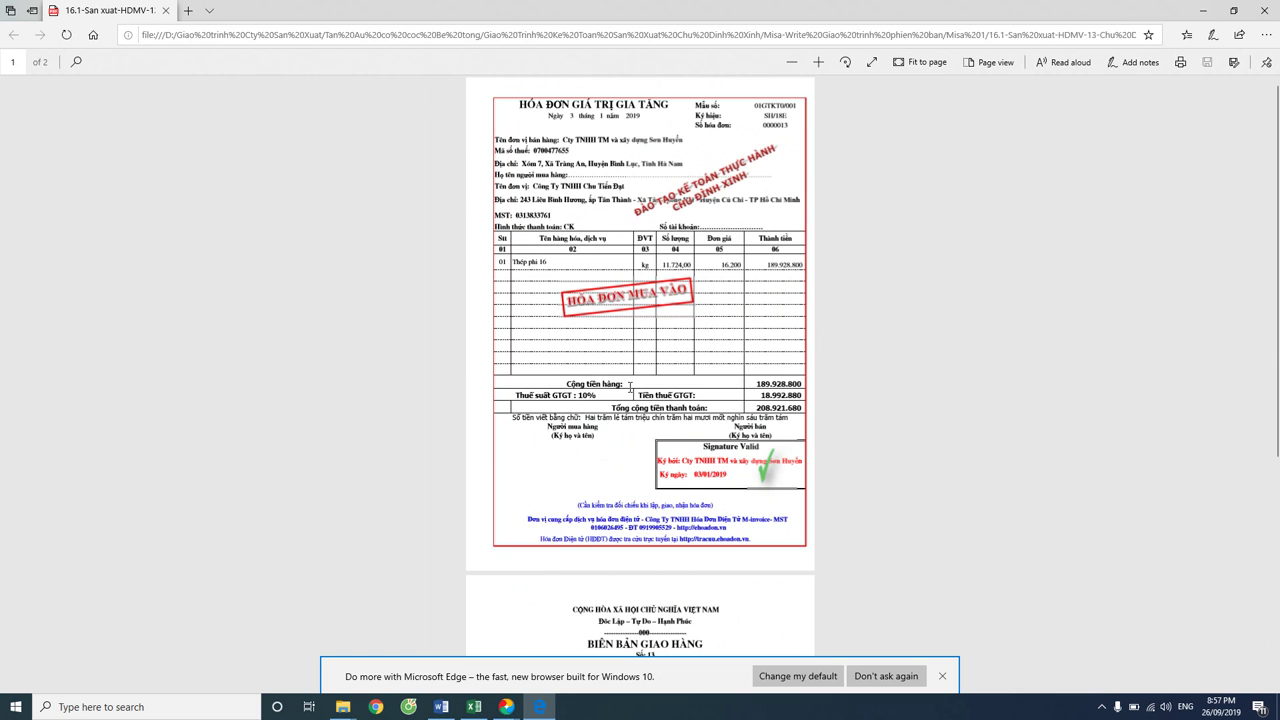
scroll(630, 386, "down", 4)
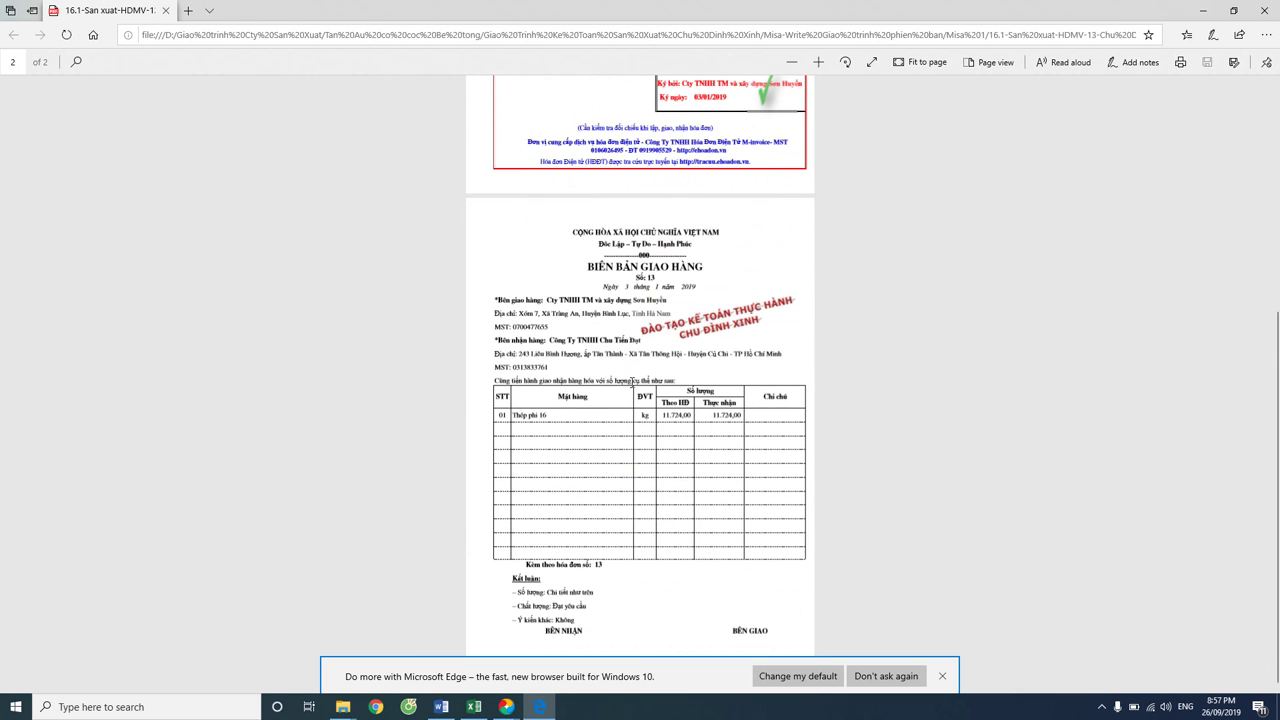
scroll(632, 383, "up", 4)
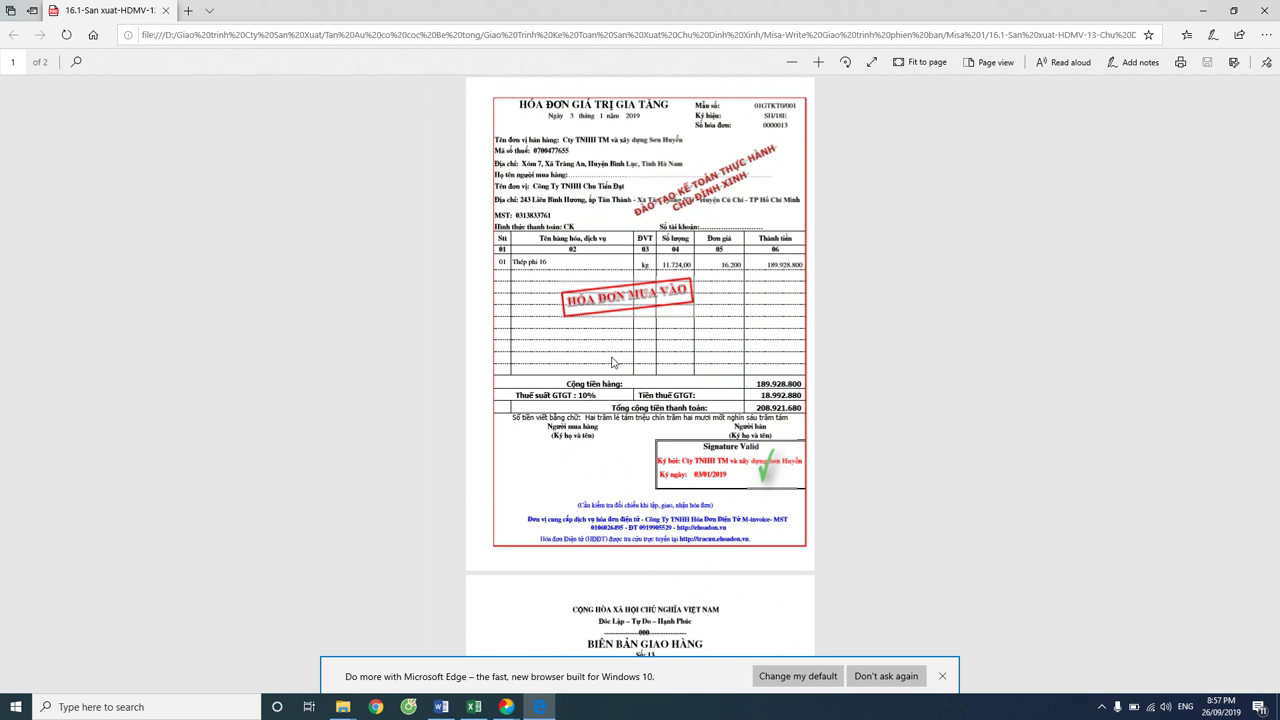
scroll(571, 330, "down", 4)
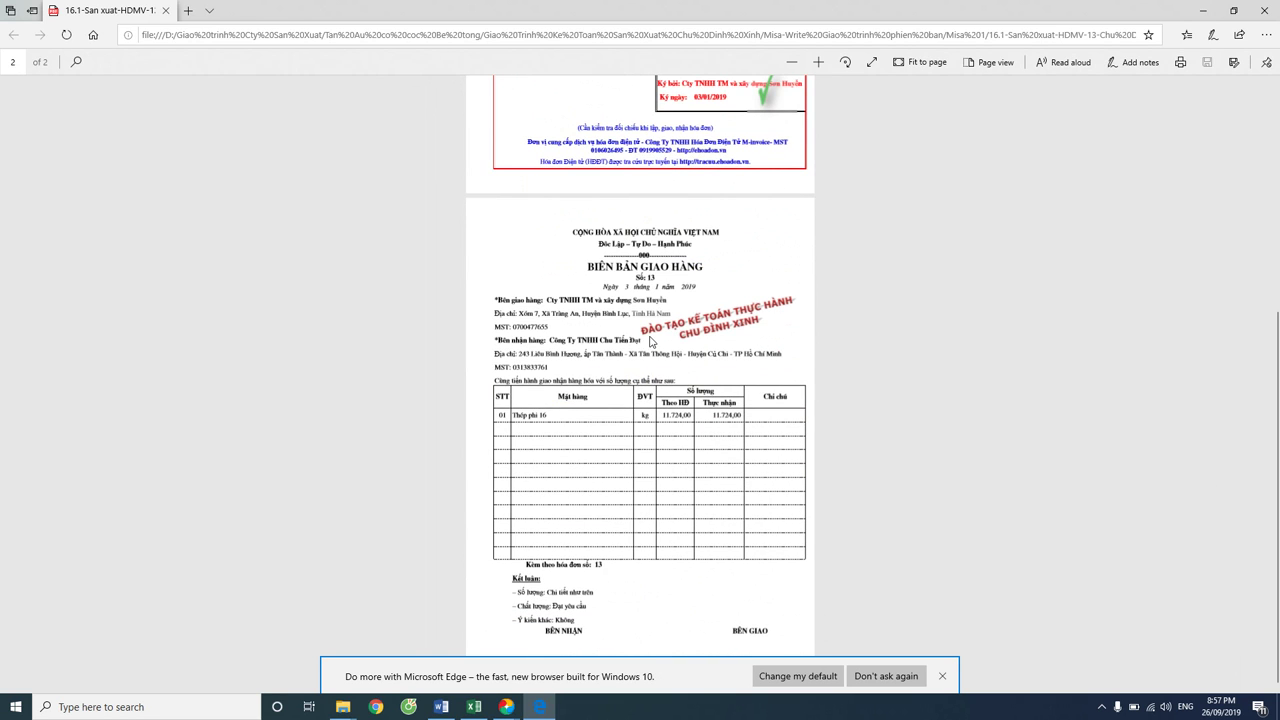
scroll(677, 369, "up", 4)
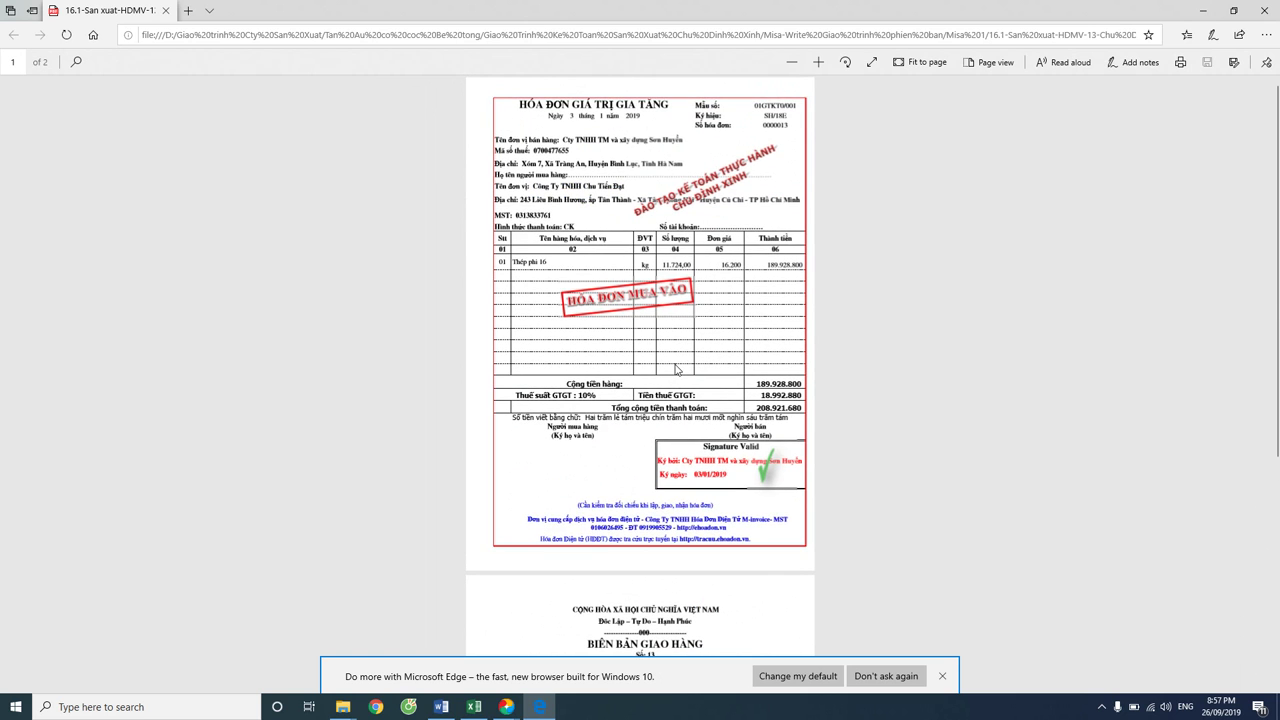
scroll(677, 369, "down", 3)
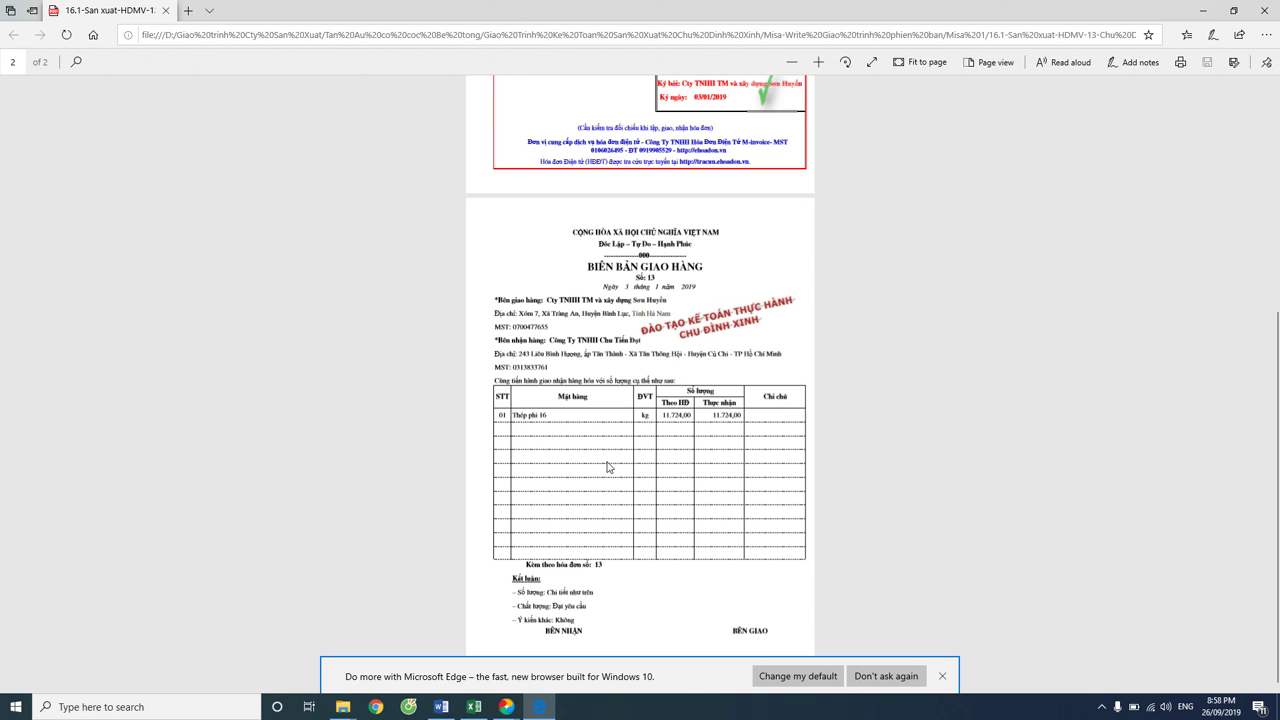
scroll(606, 466, "up", 3)
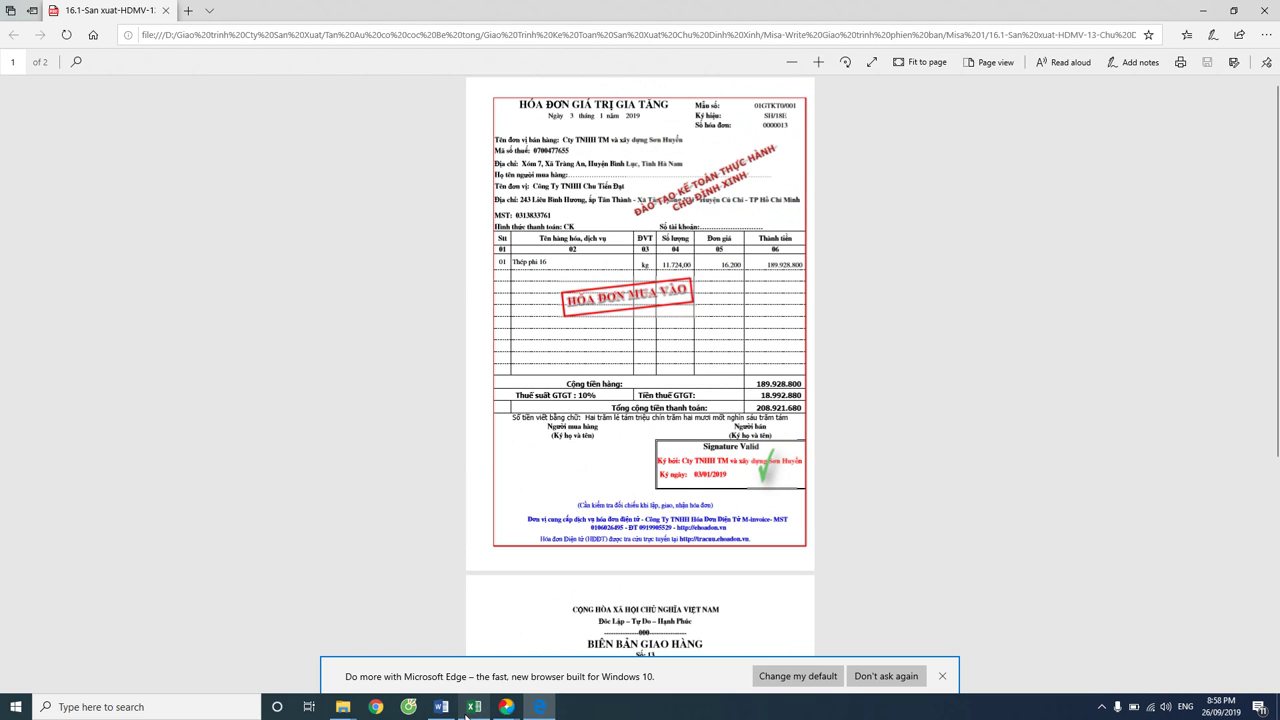
Return to the purchase voucher in MISA and set its posting and document dates to 03/01/2019.
mouse_move(468, 716)
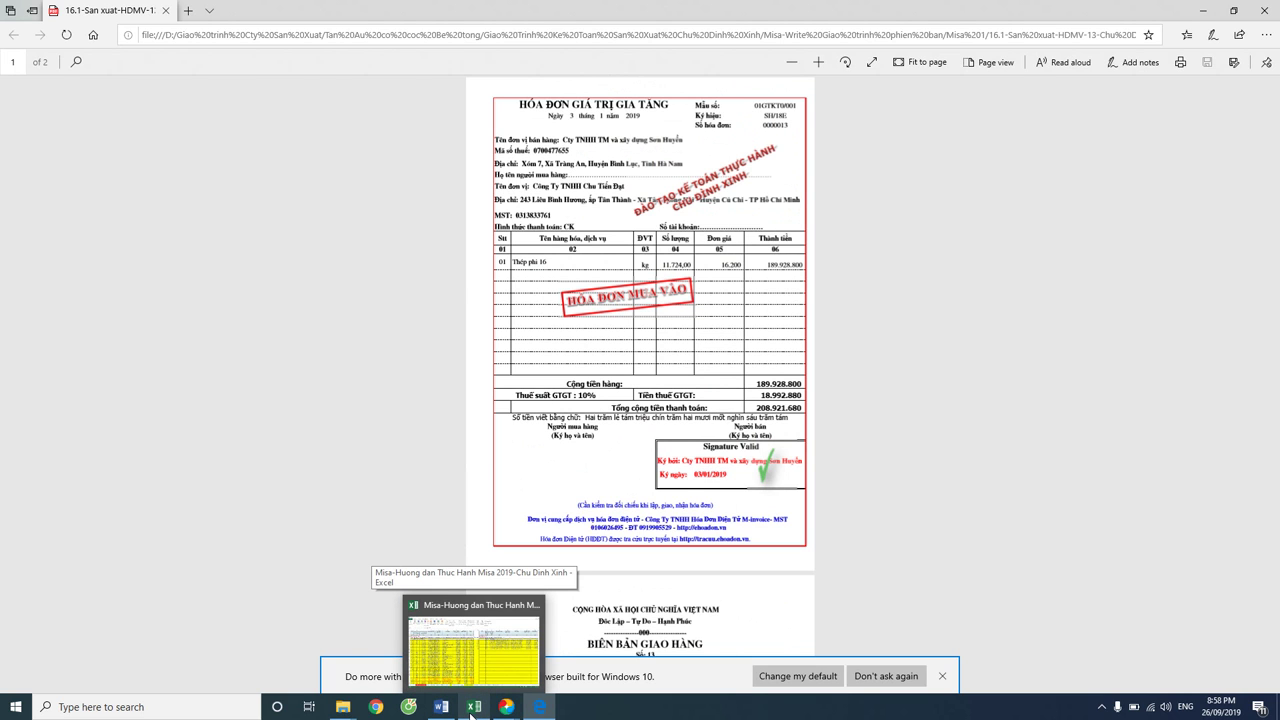
mouse_move(506, 706)
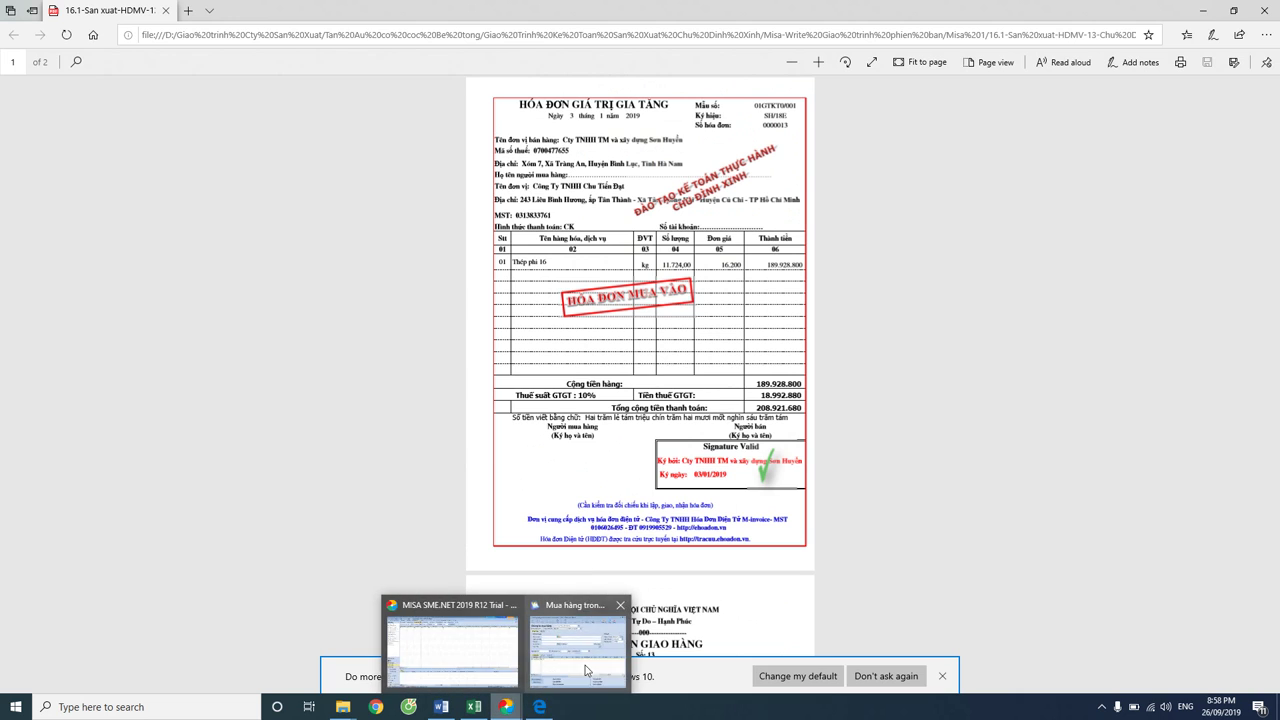
left_click(586, 670)
left_click(838, 224)
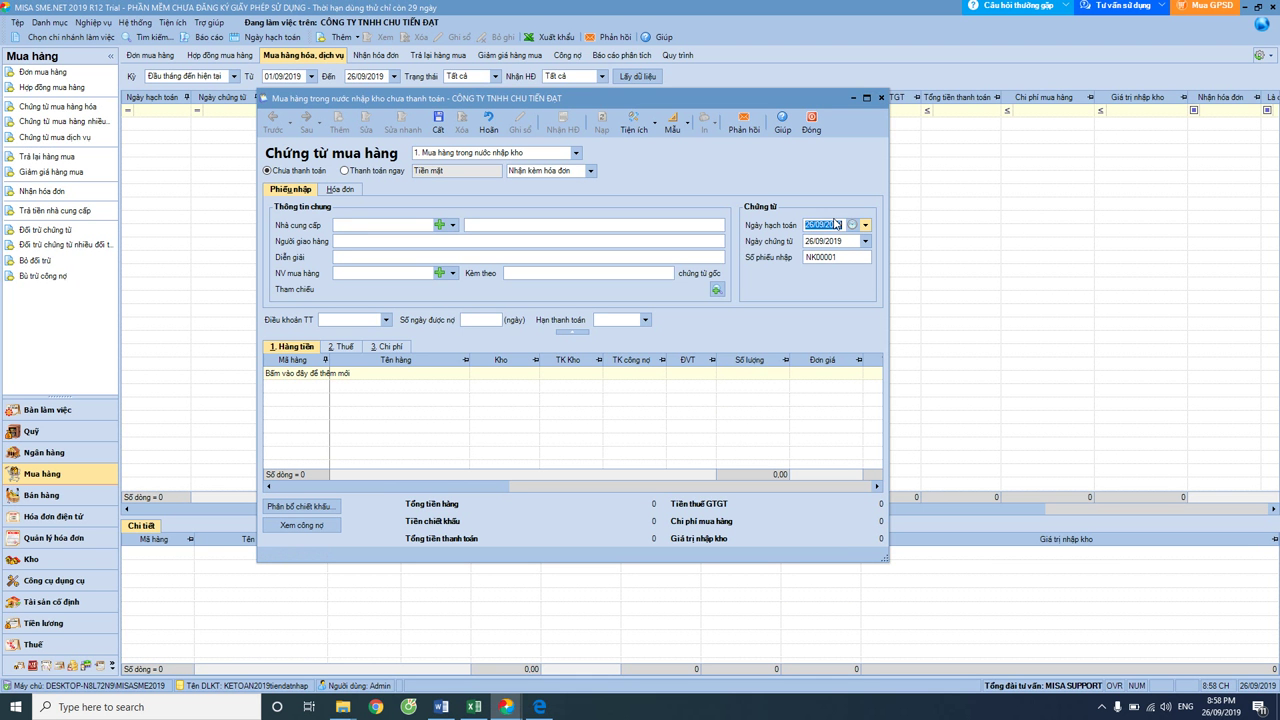
type("31")
key("BackSpace")
key("BackSpace")
type("03/01/2019")
left_click(826, 243)
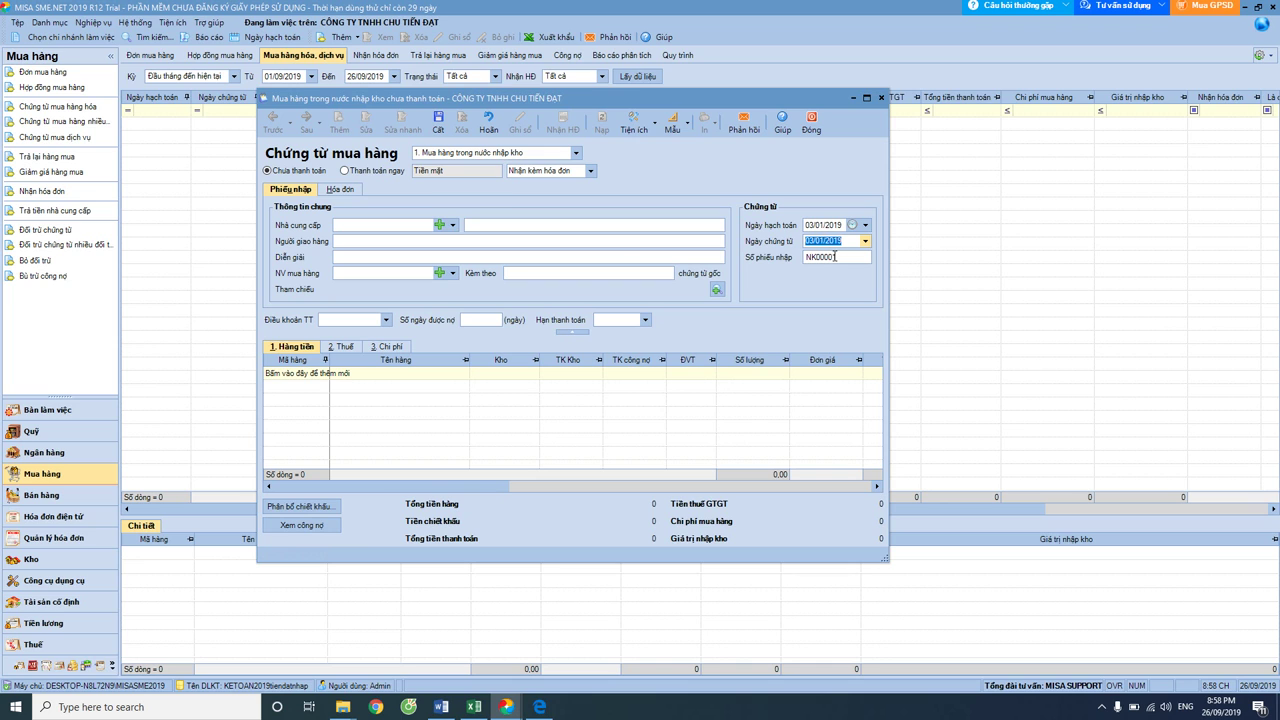
Check the voucher's supplier list against the seller on the invoice, and open the form for adding a new supplier.
left_click(380, 226)
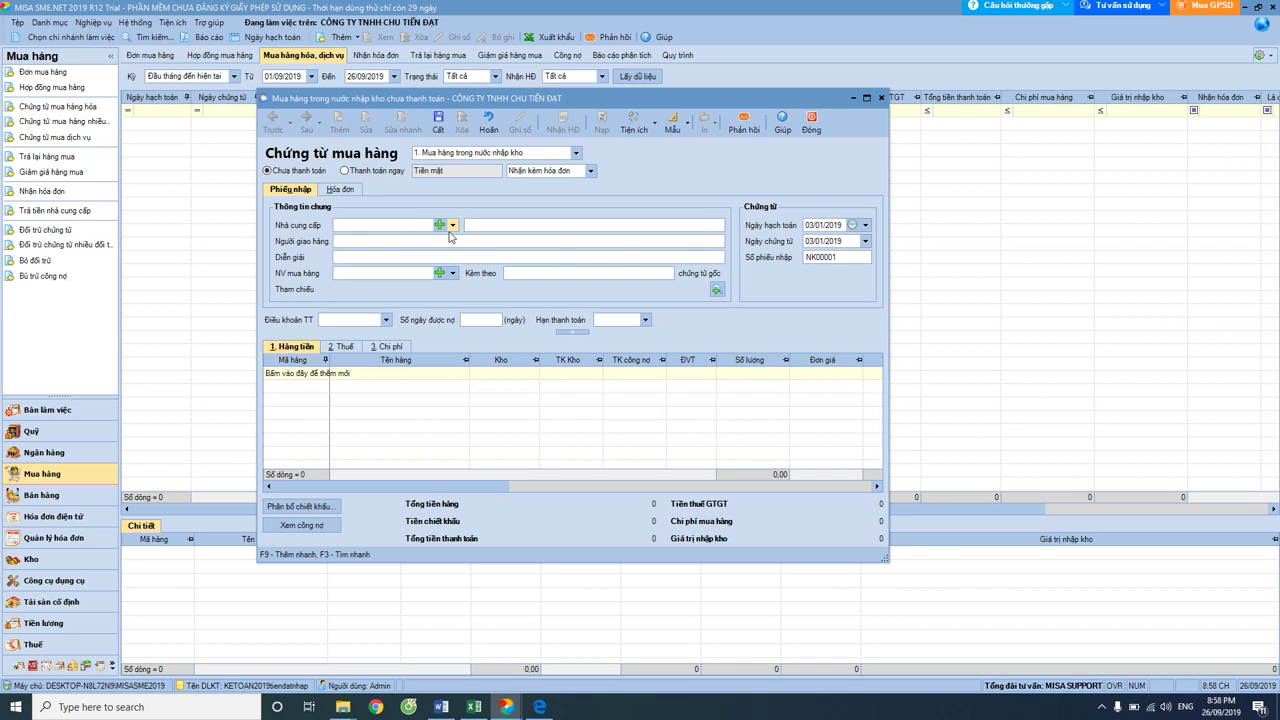
left_click(453, 226)
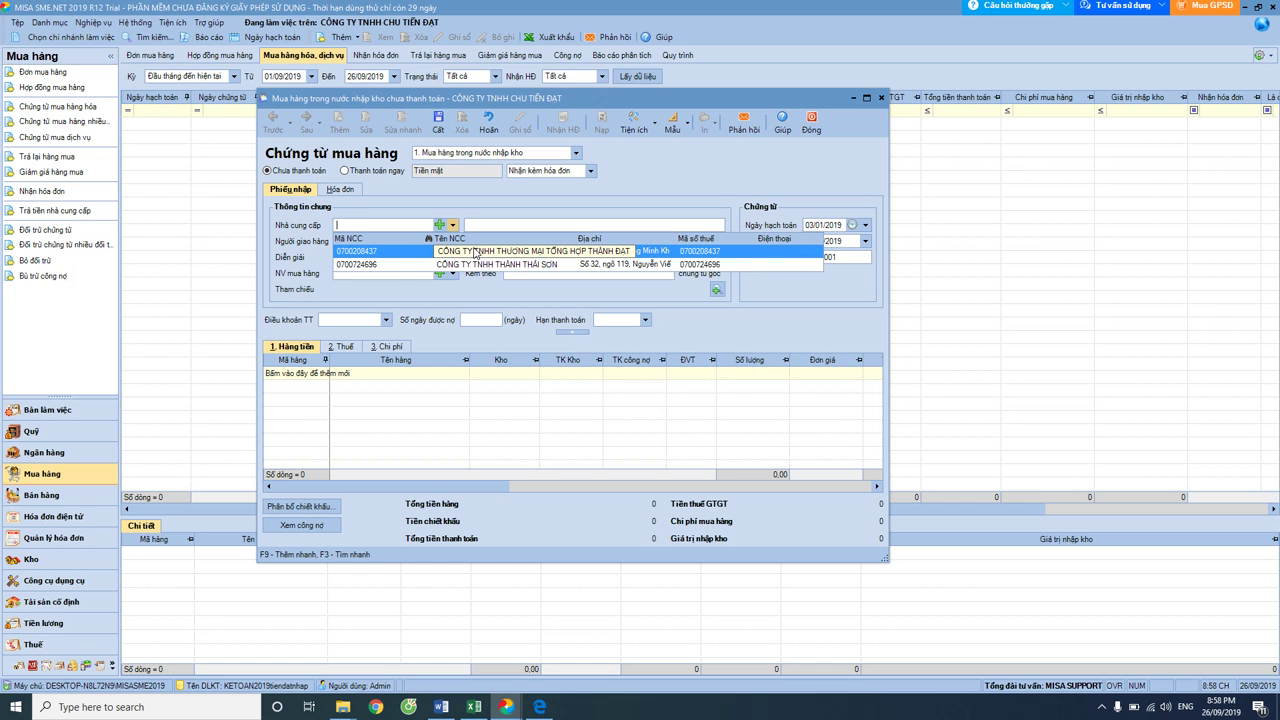
left_click(554, 708)
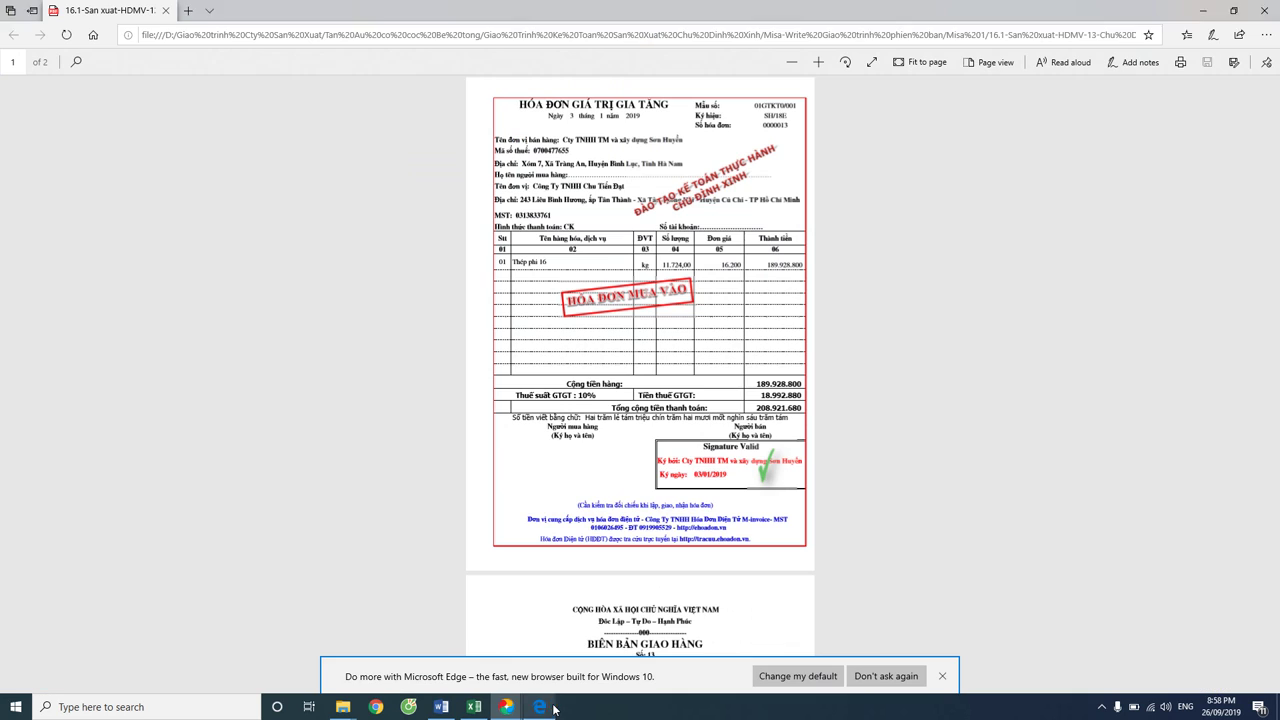
left_click(506, 707)
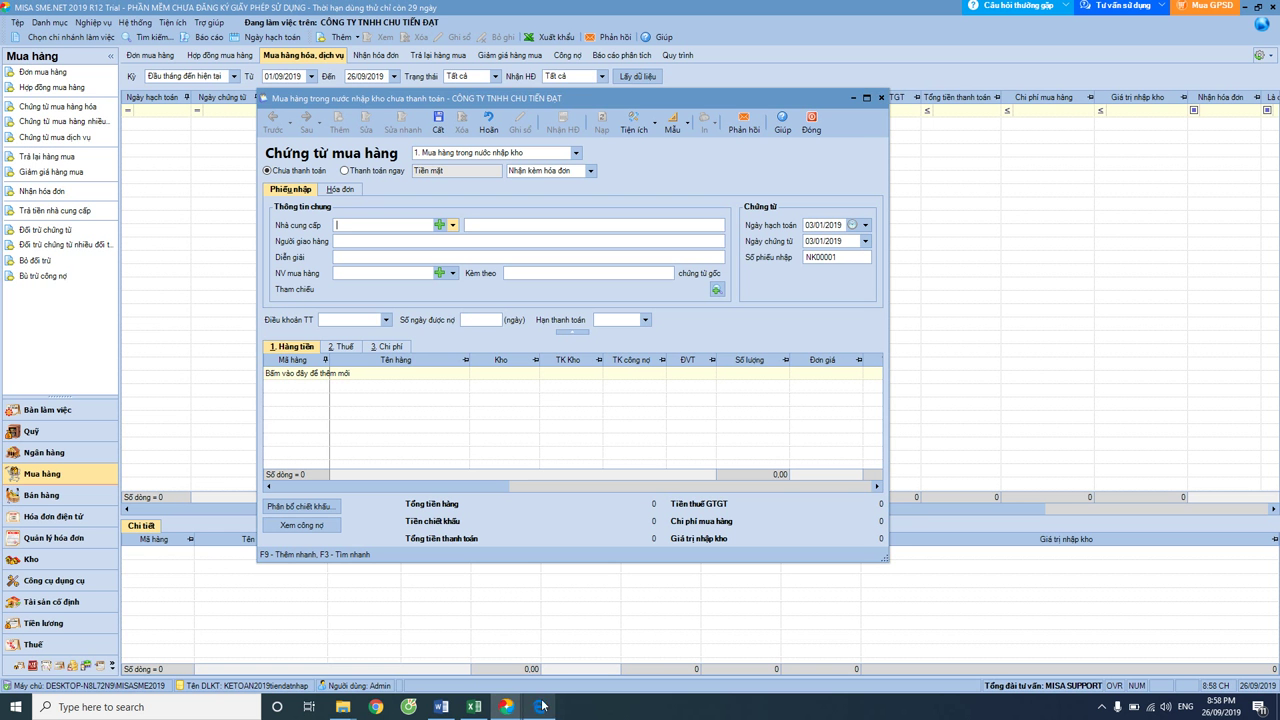
left_click(453, 226)
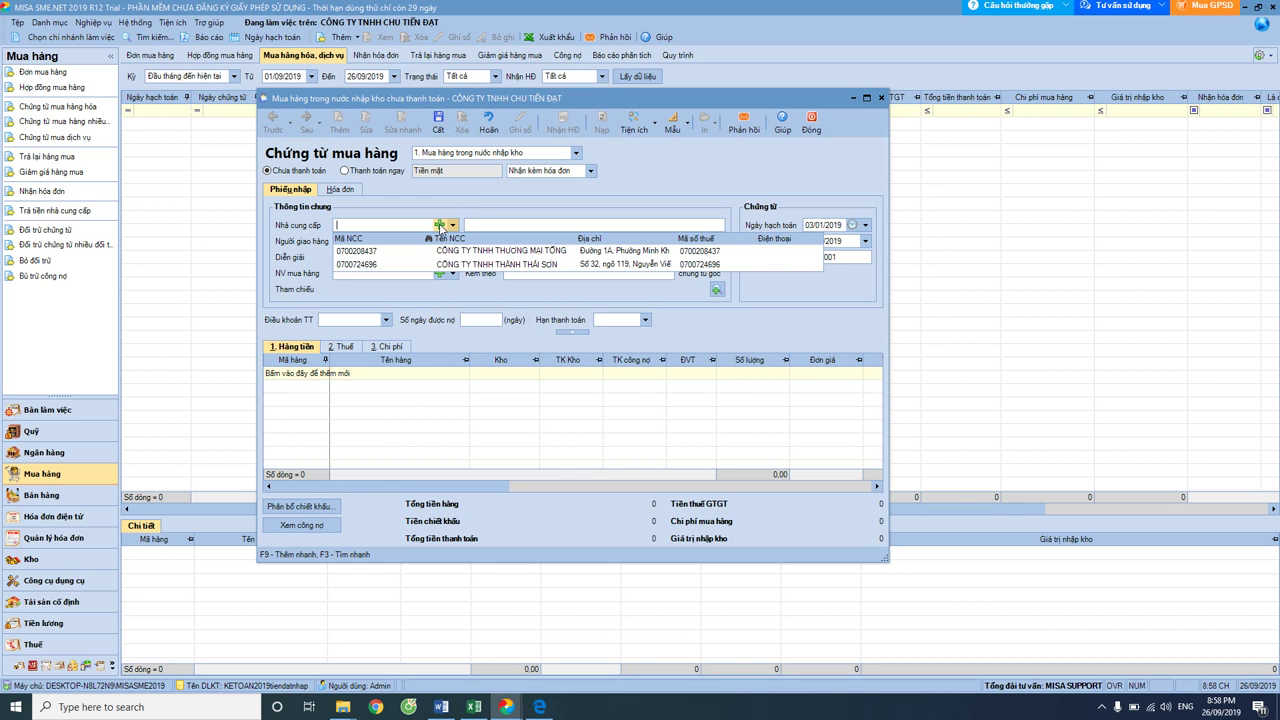
left_click(440, 226)
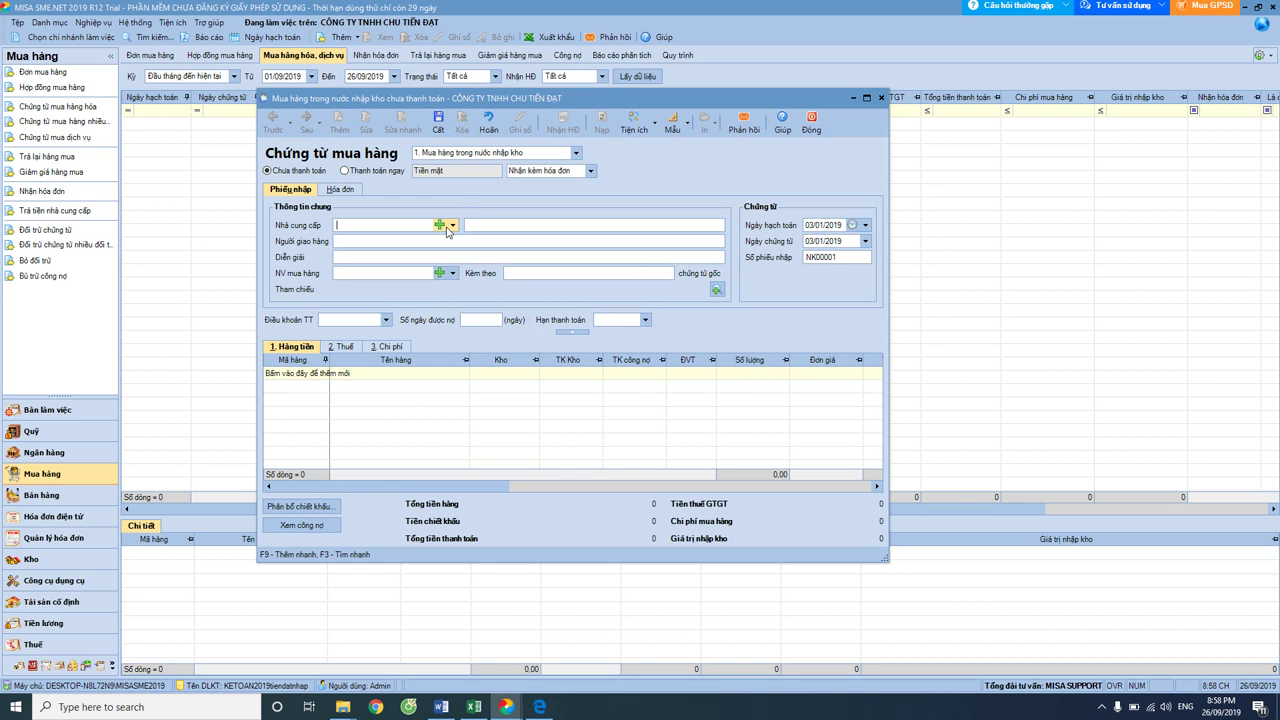
left_click(441, 226)
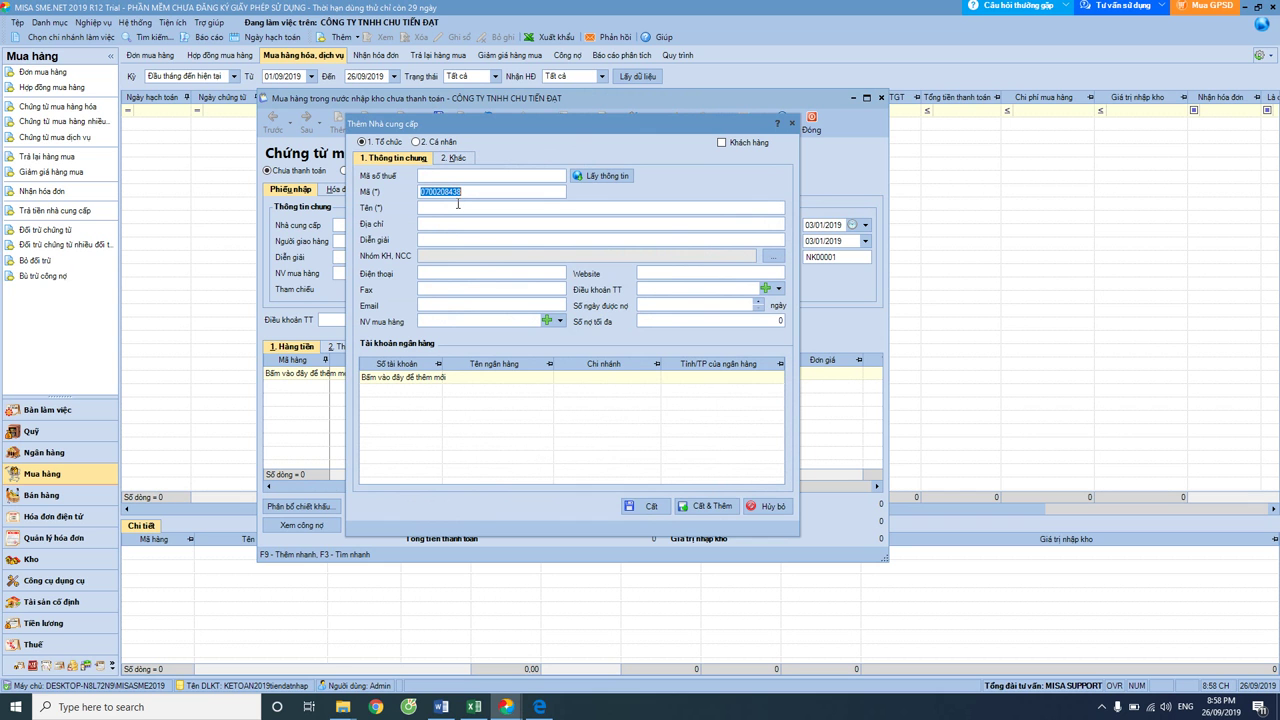
Switch to the Excel workbook and copy the tax code of Cty TNHH TM và xây dựng Sơn Huyền from the DANHKHACHHANG sheet.
left_click(474, 707)
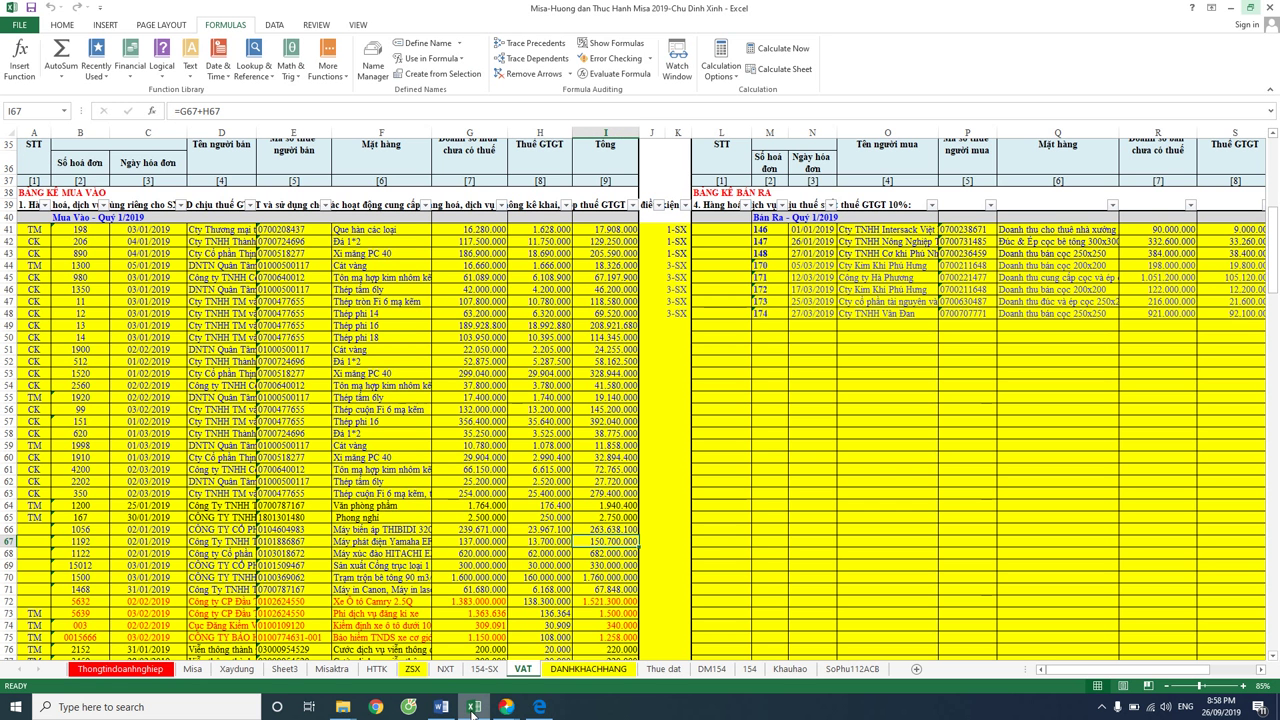
left_click(578, 672)
scroll(304, 453, "down", 3)
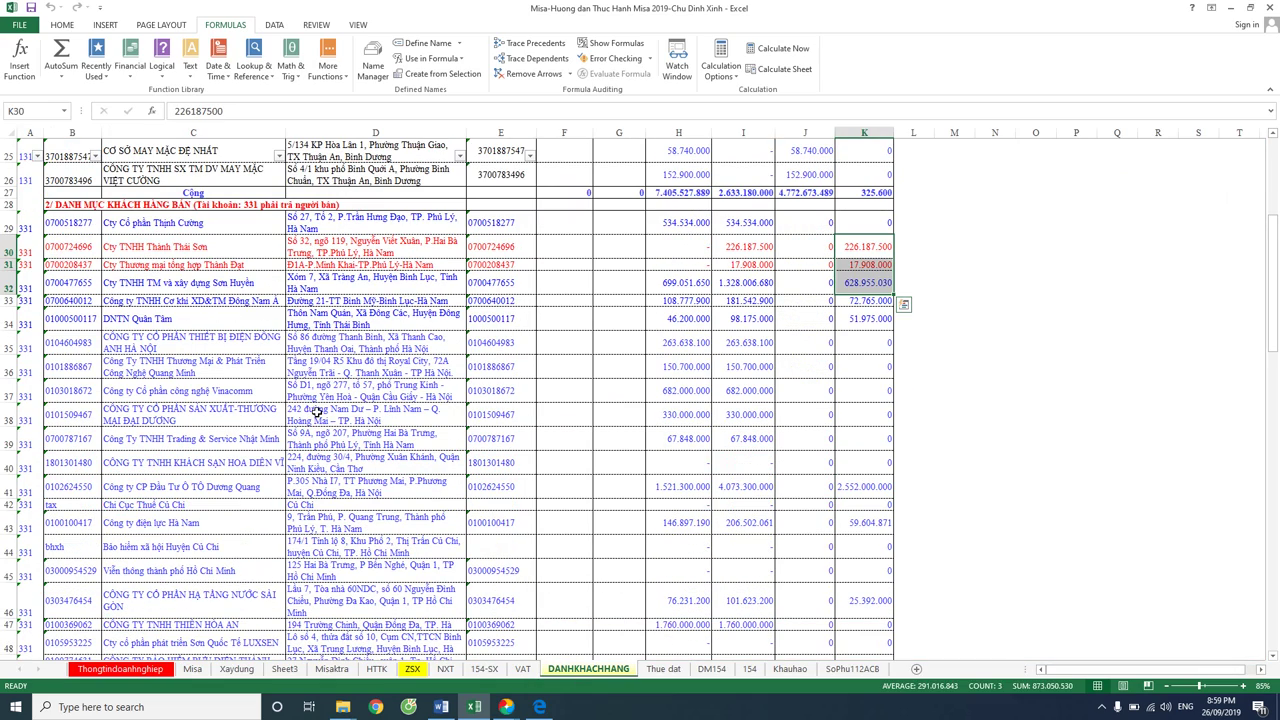
left_click(80, 282)
right_click(82, 280)
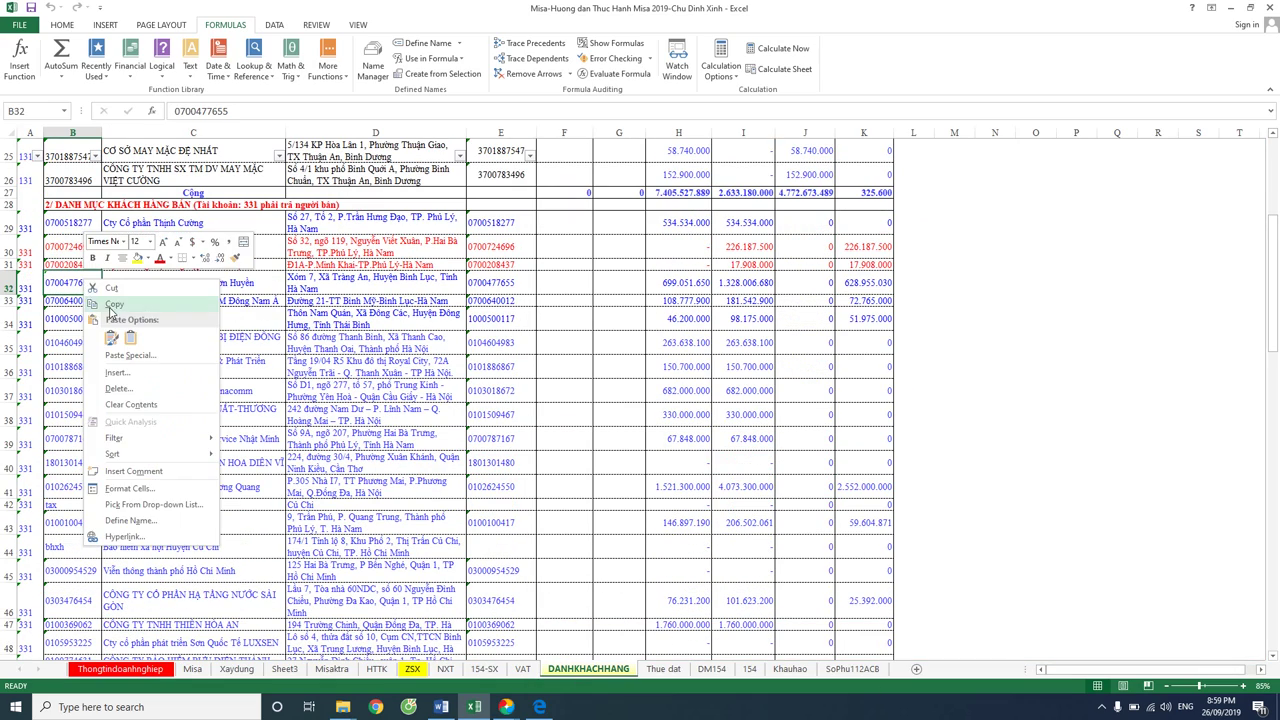
left_click(110, 310)
Check the seller's tax code on the invoice PDF, then paste it into MISA's new supplier form and retrieve the company information.
left_click(539, 706)
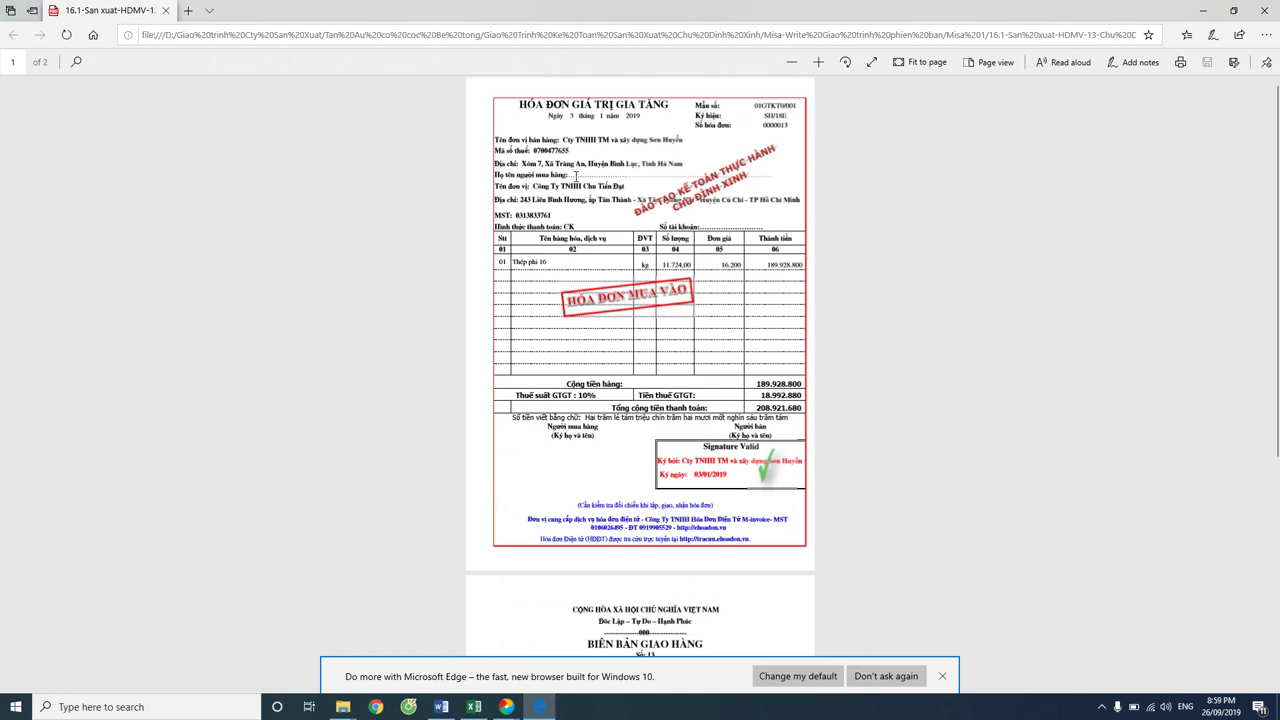
left_click_drag(572, 150, 538, 150)
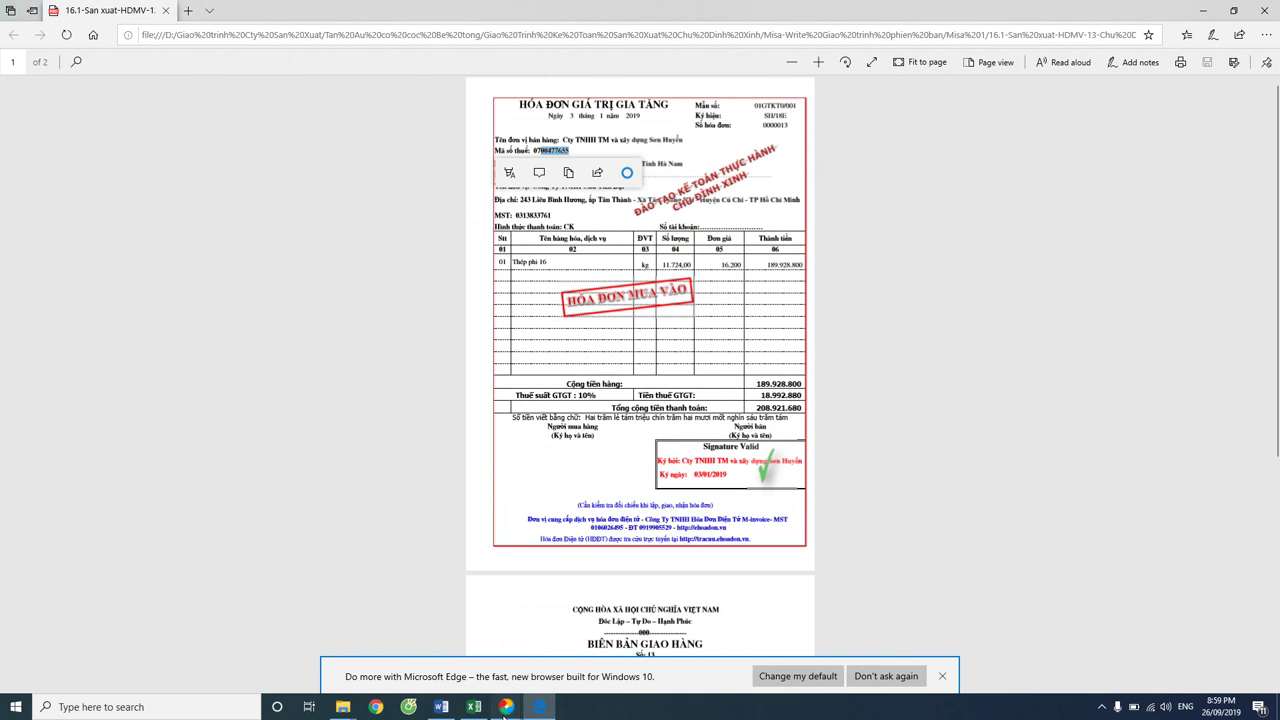
mouse_move(506, 706)
left_click(568, 674)
left_click(449, 177)
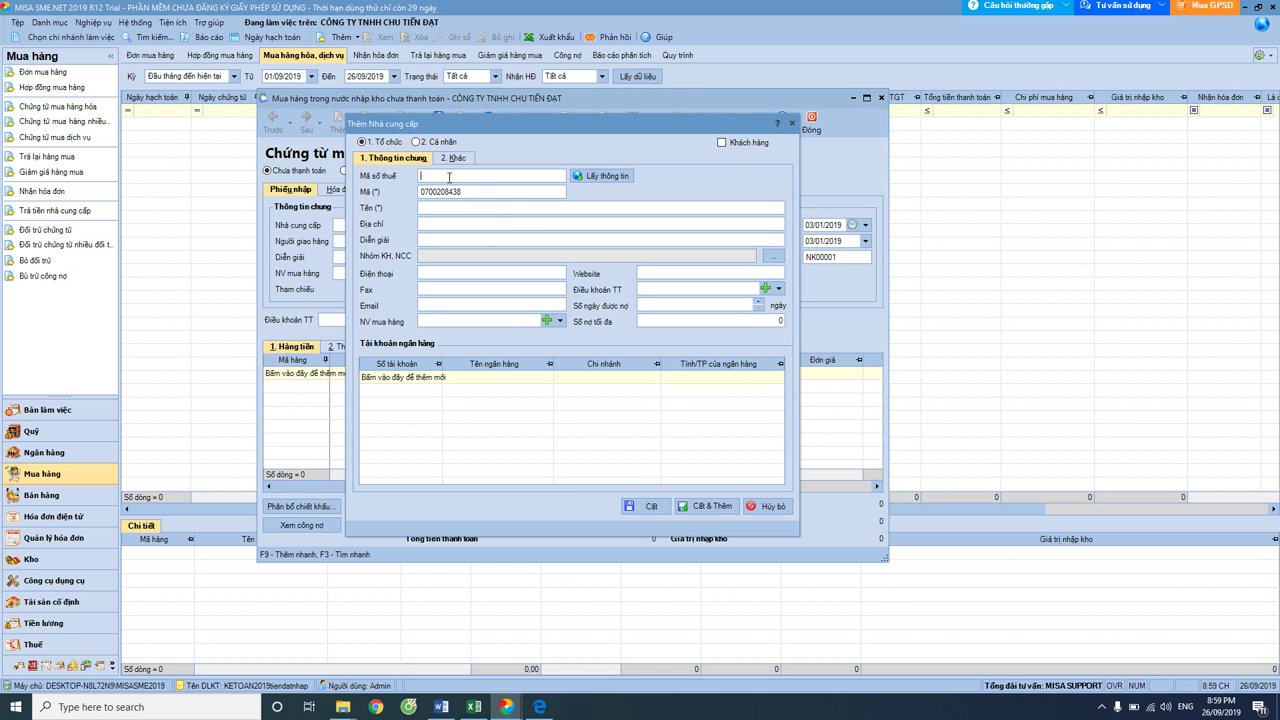
key("ctrl+v")
left_click(594, 178)
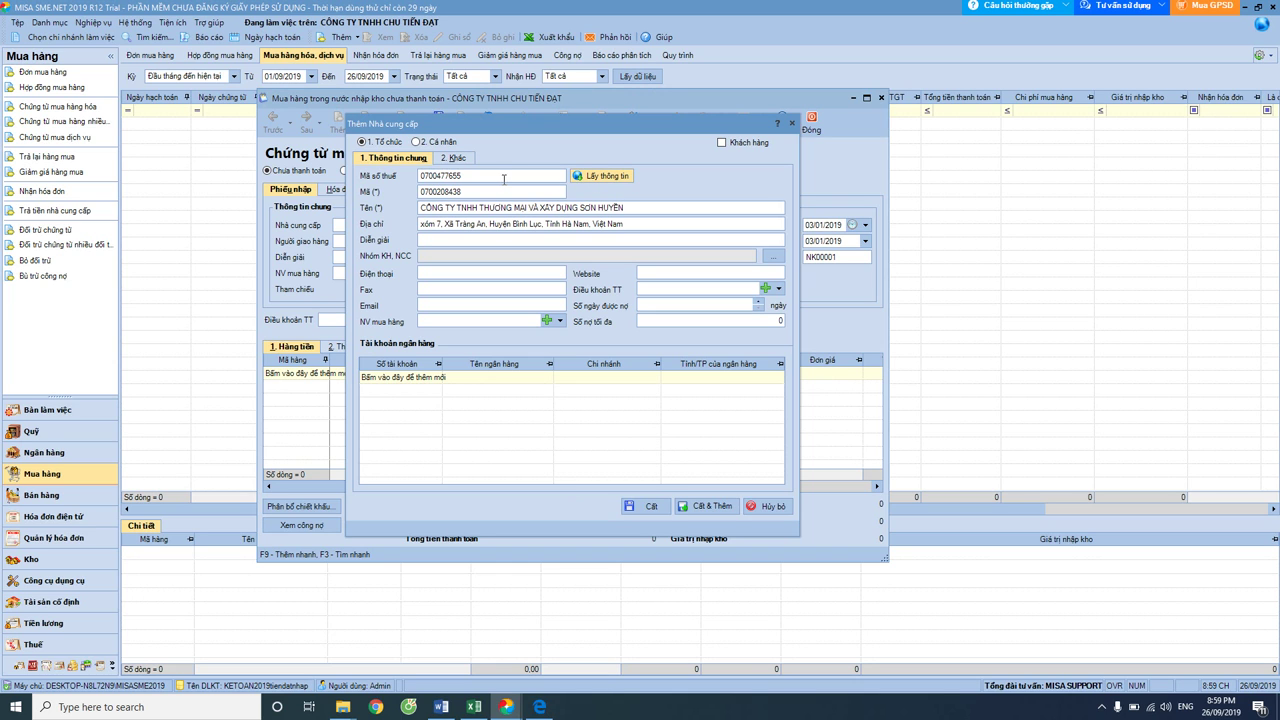
Replace the new supplier's code with its tax code, check the retrieved name and address, and save the supplier.
double_click(477, 191)
key("ctrl+v")
double_click(465, 177)
triple_click(485, 224)
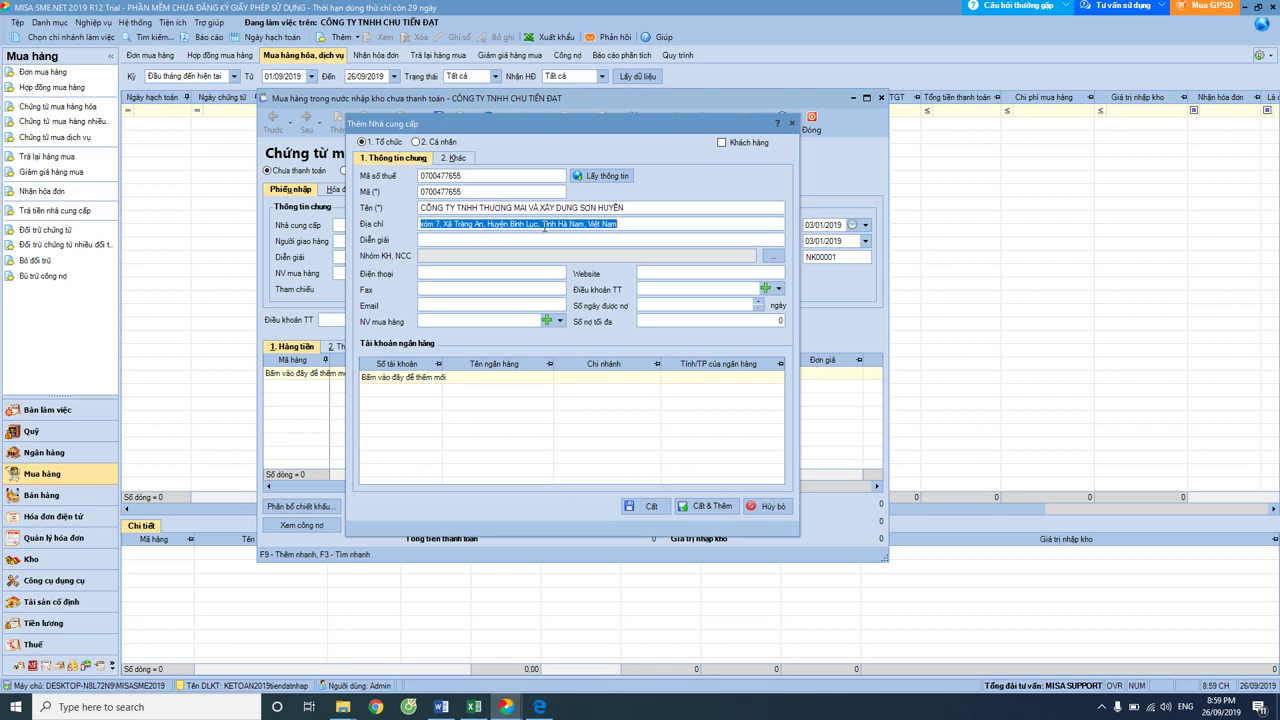
triple_click(527, 207)
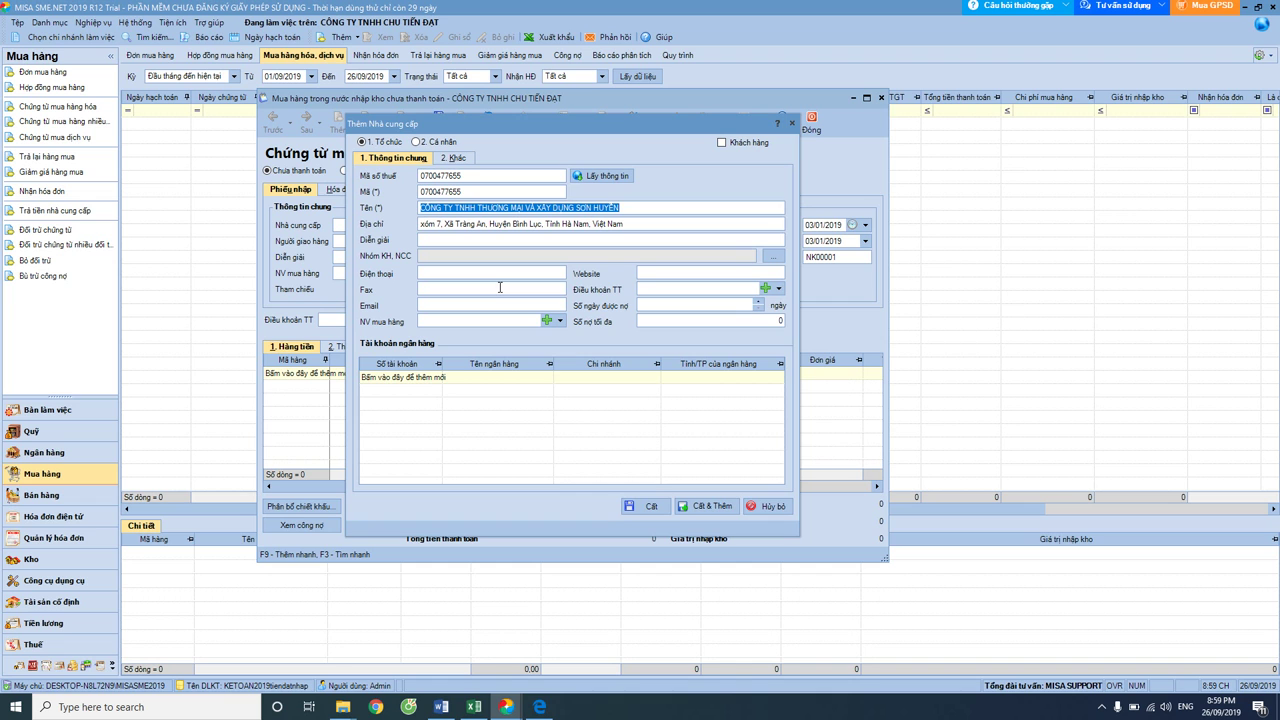
left_click(650, 506)
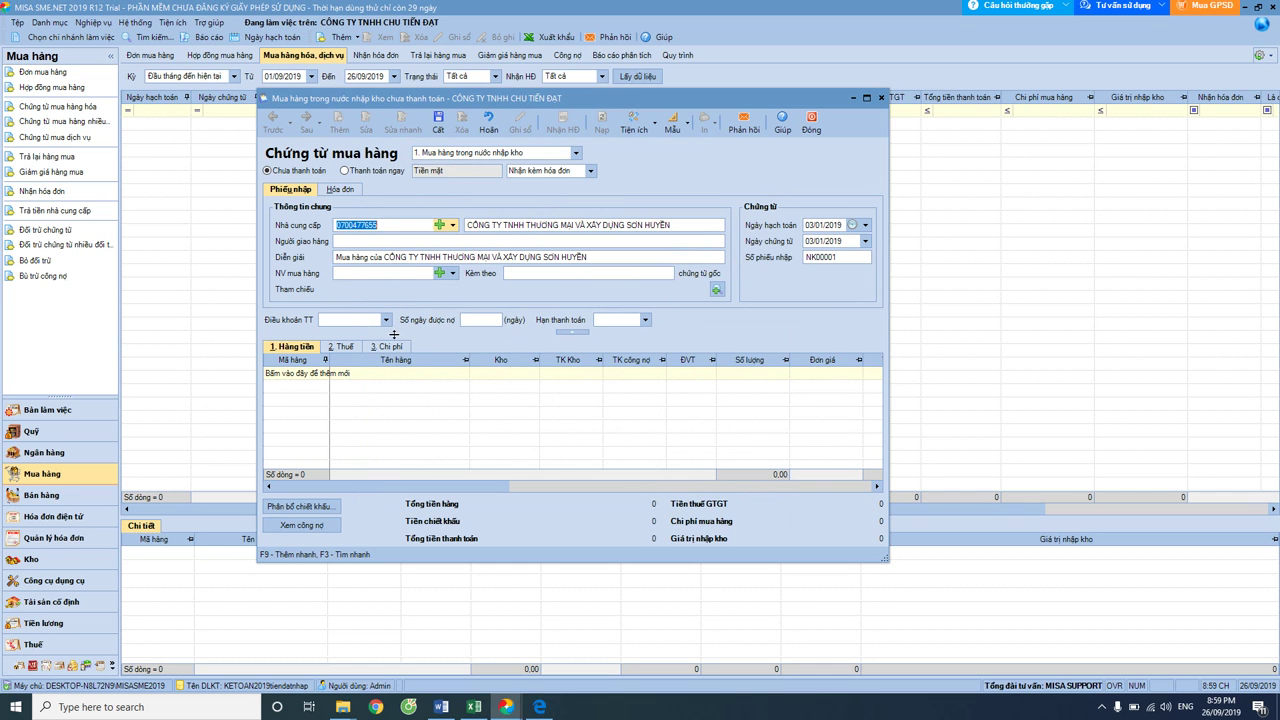
Look through the voucher's purchasing staff list, item list and cost details without choosing anything.
left_click(453, 273)
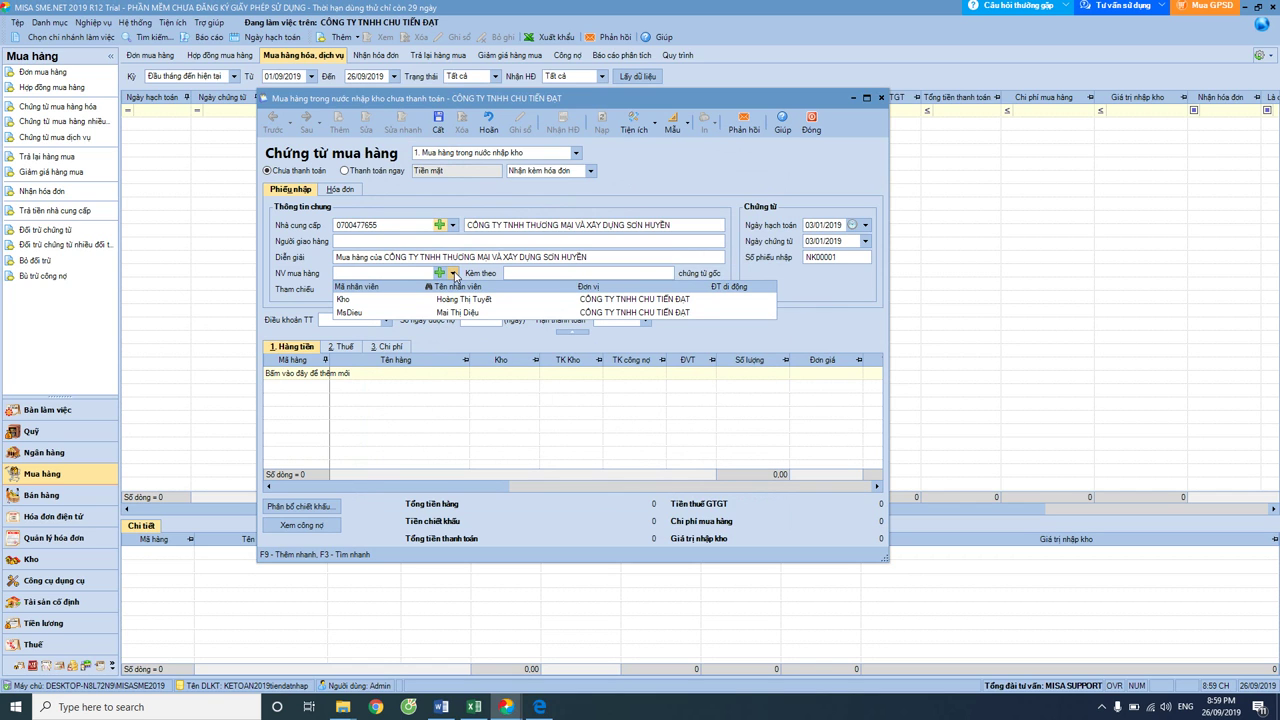
left_click(492, 260)
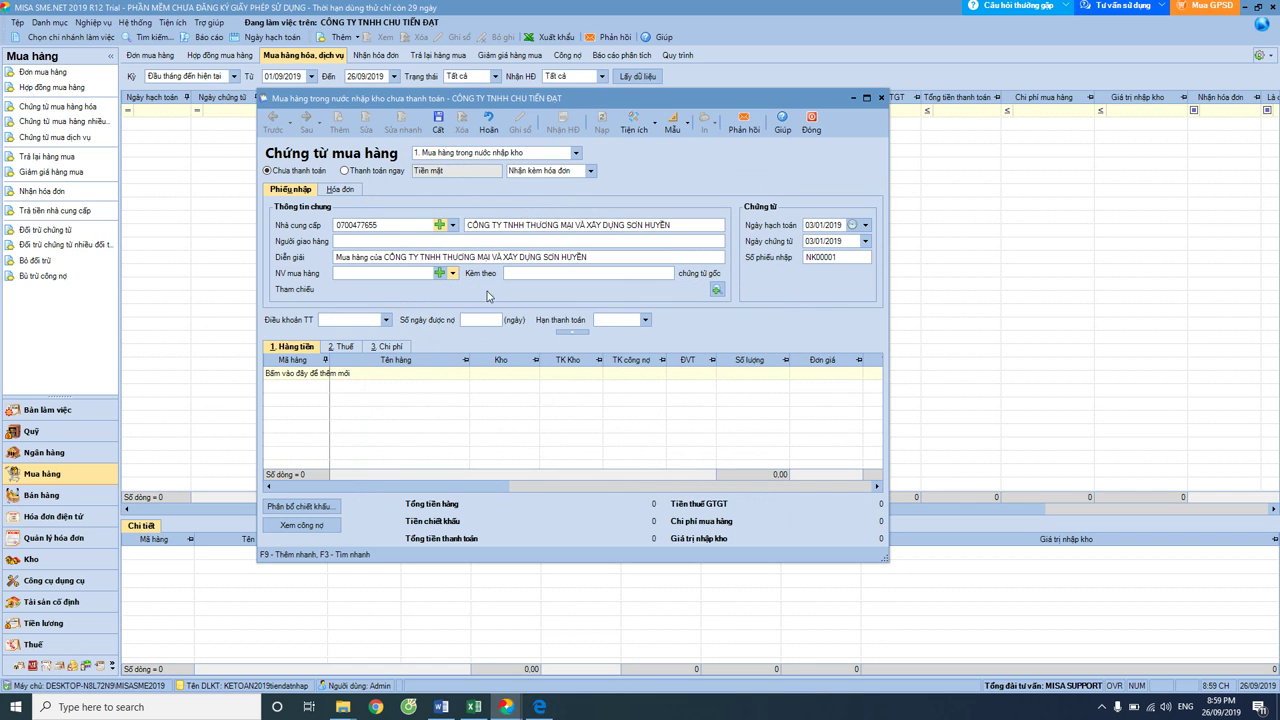
left_click(320, 378)
left_click(320, 377)
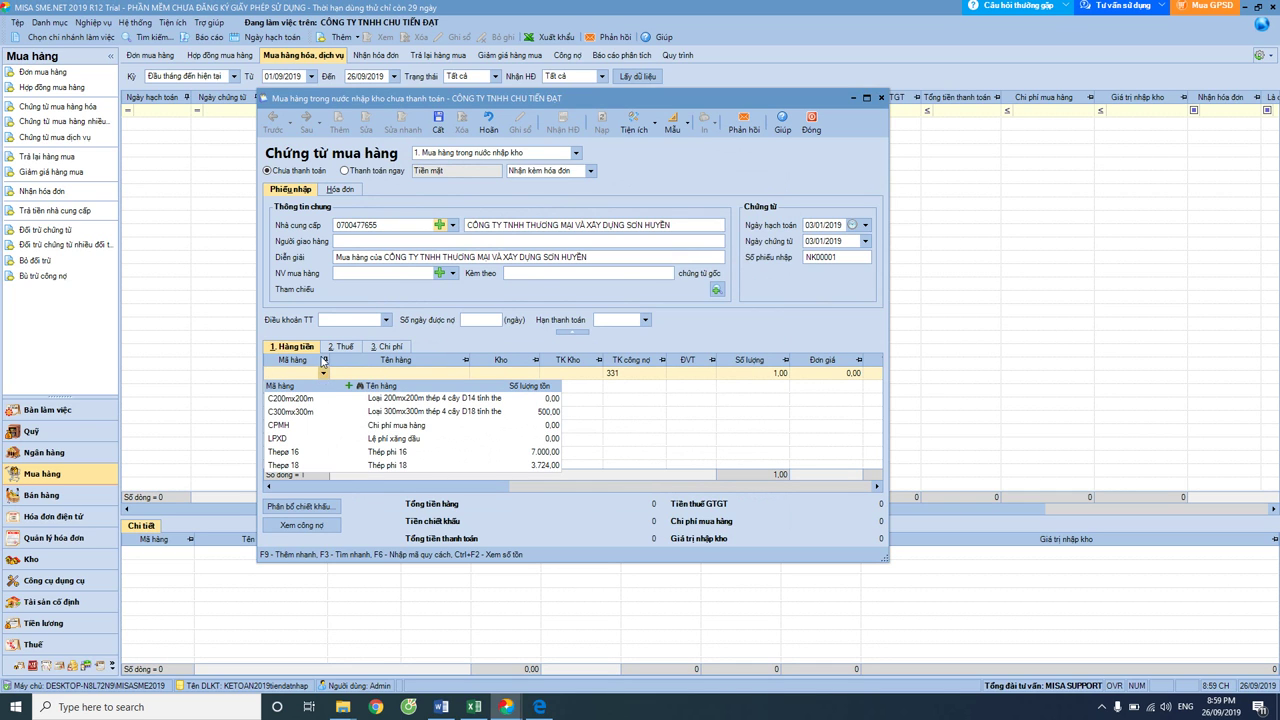
left_click(321, 358)
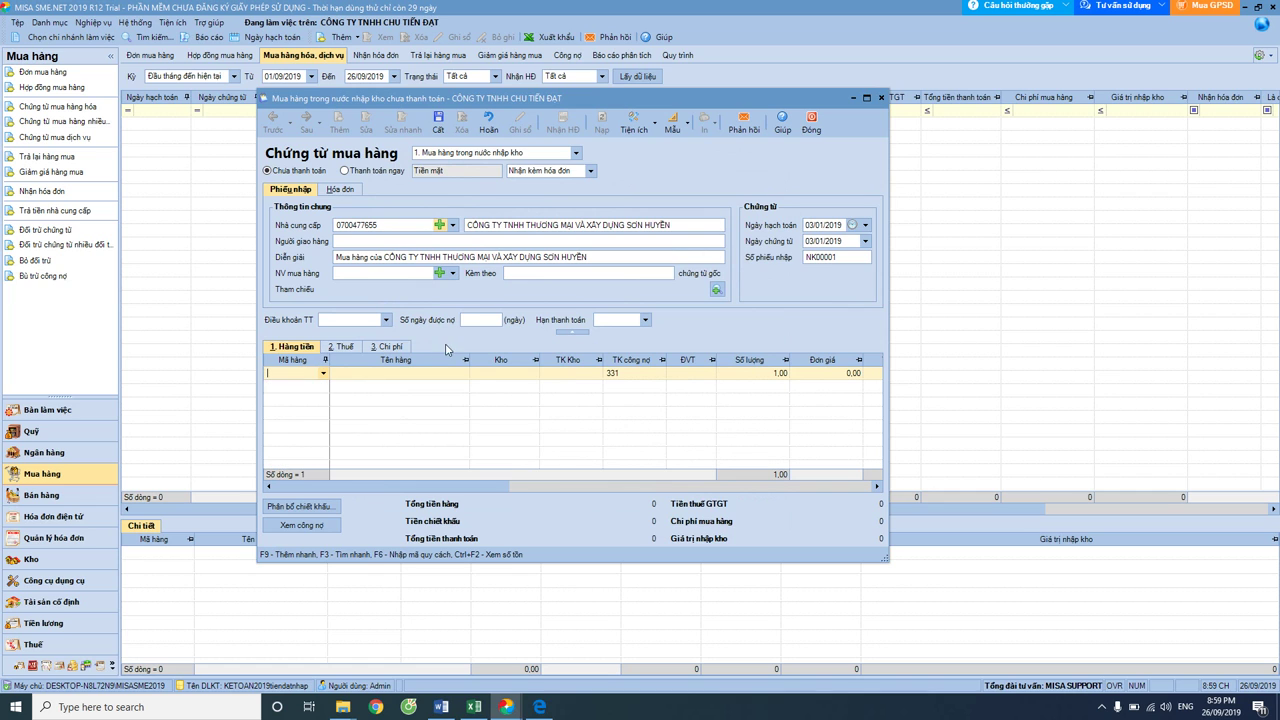
left_click(389, 347)
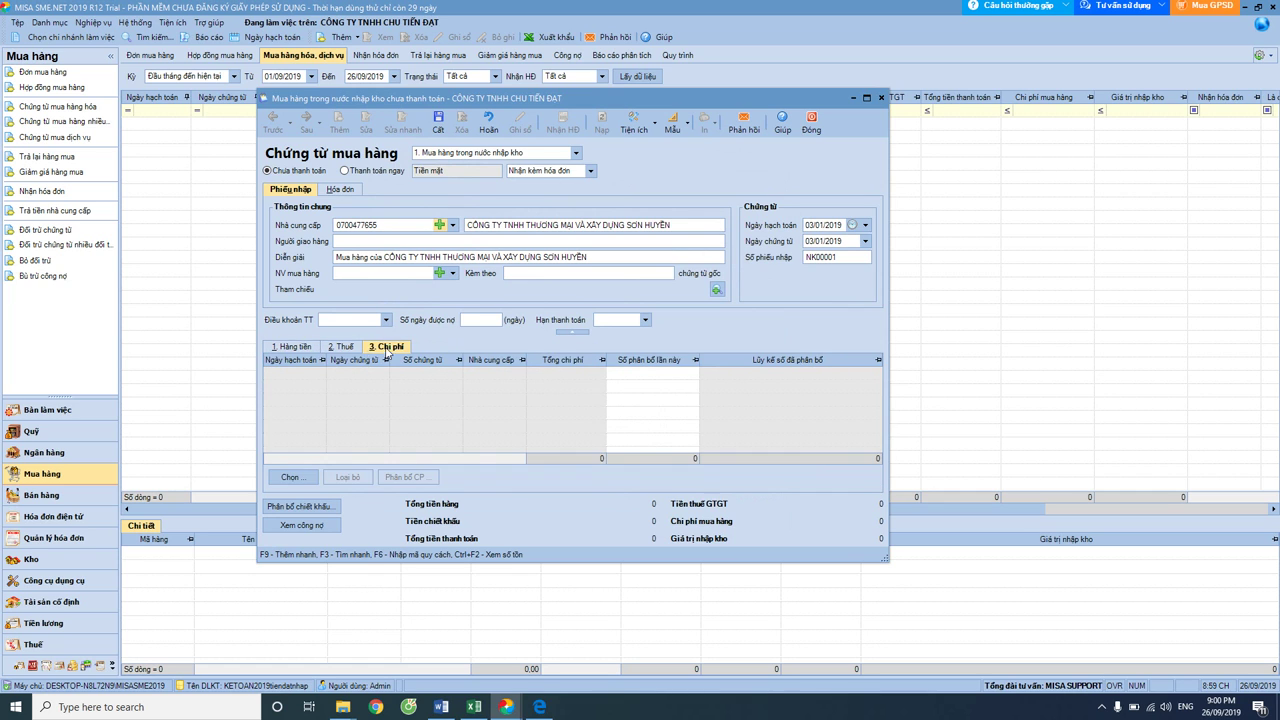
left_click(297, 349)
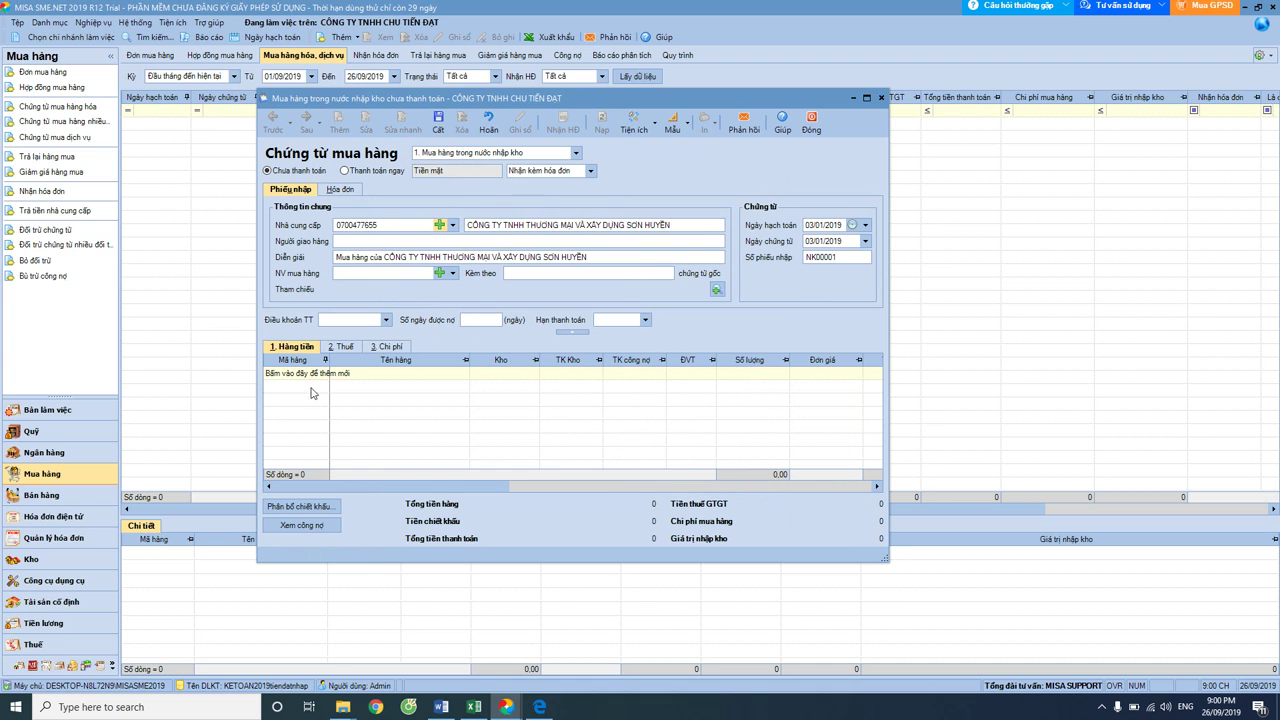
Add item Thepø 16 as the voucher's first goods line, dismissing the antivirus pop-up, and check the line against the invoice.
left_click(320, 373)
left_click(322, 373)
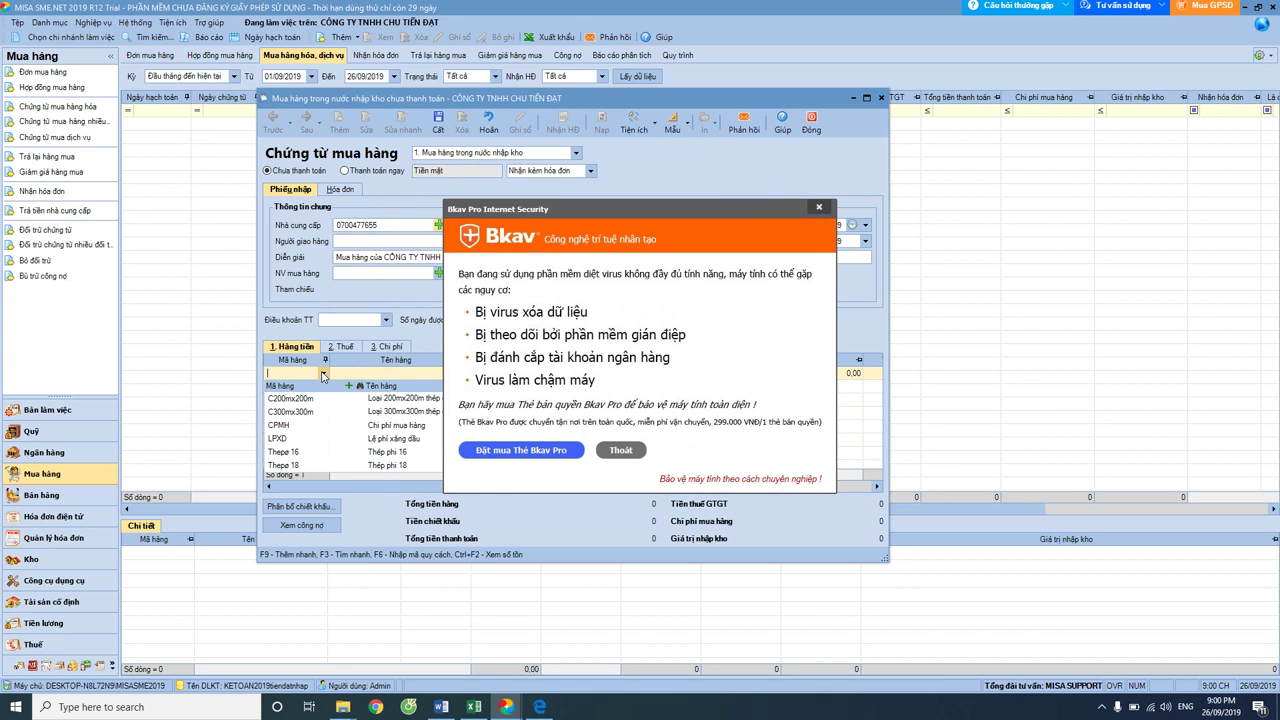
left_click(819, 207)
left_click(323, 373)
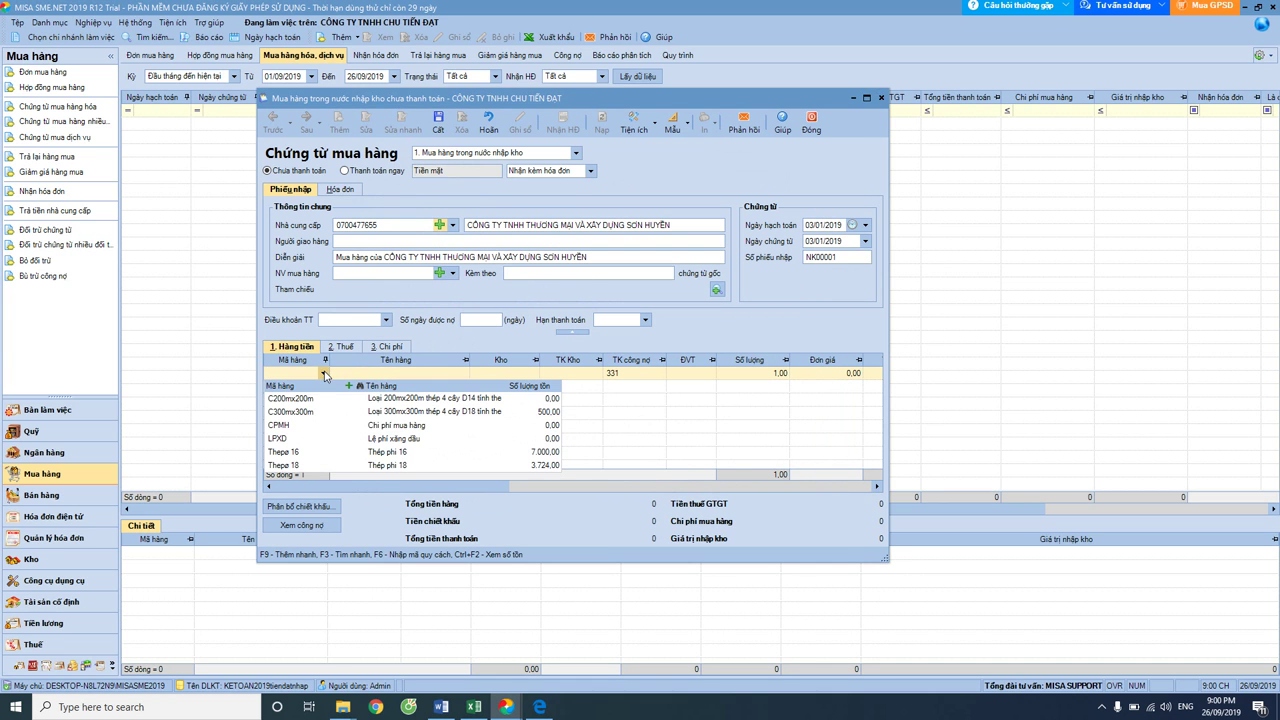
left_click(332, 461)
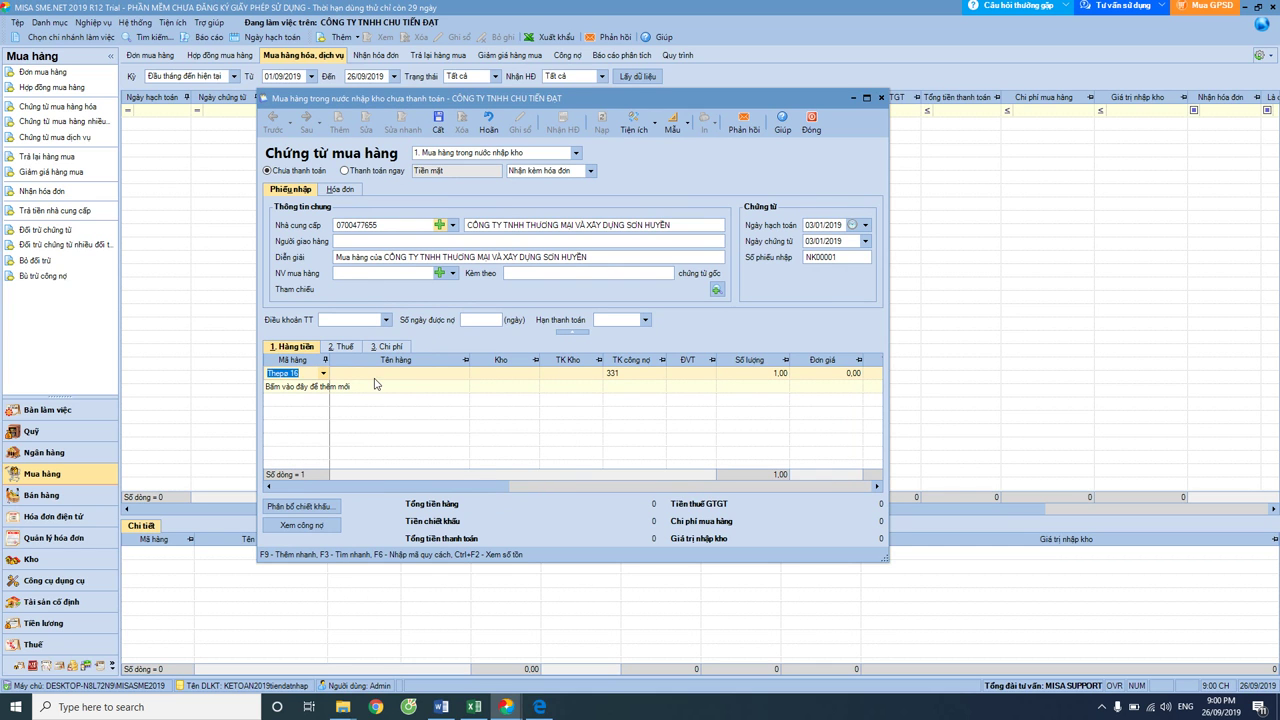
key("Tab")
key("alt+Tab")
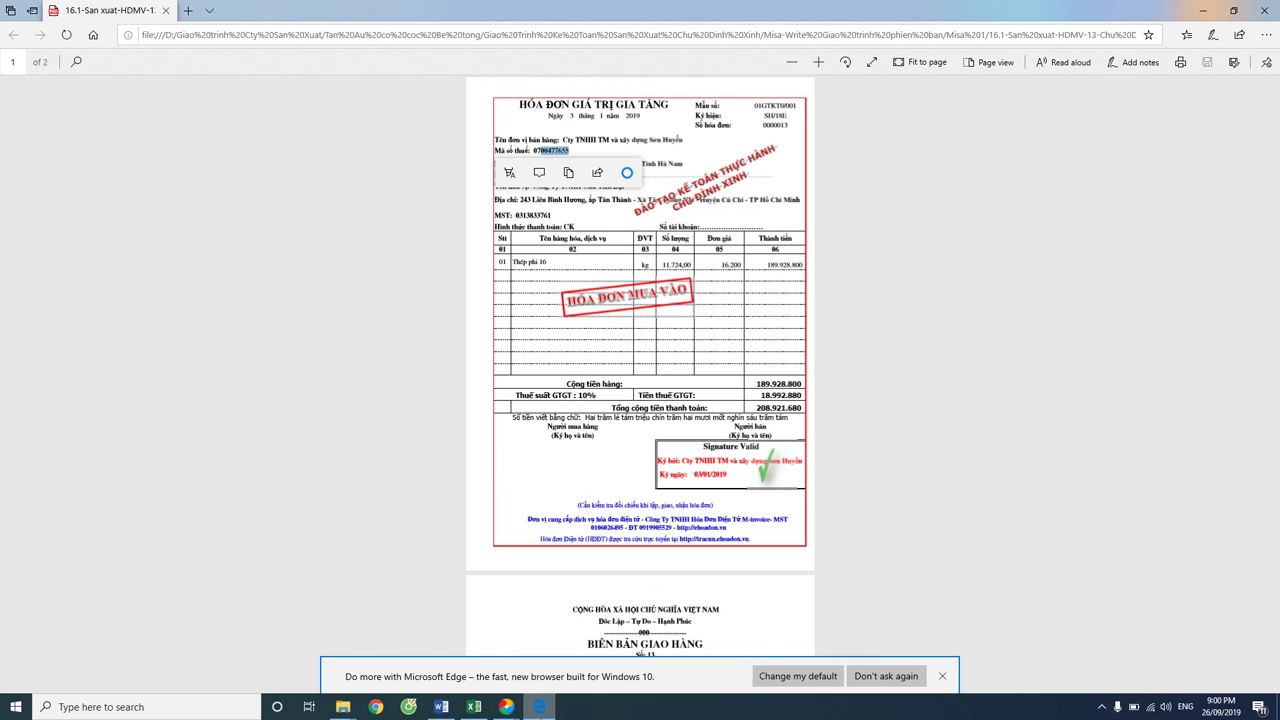
key("alt+Tab")
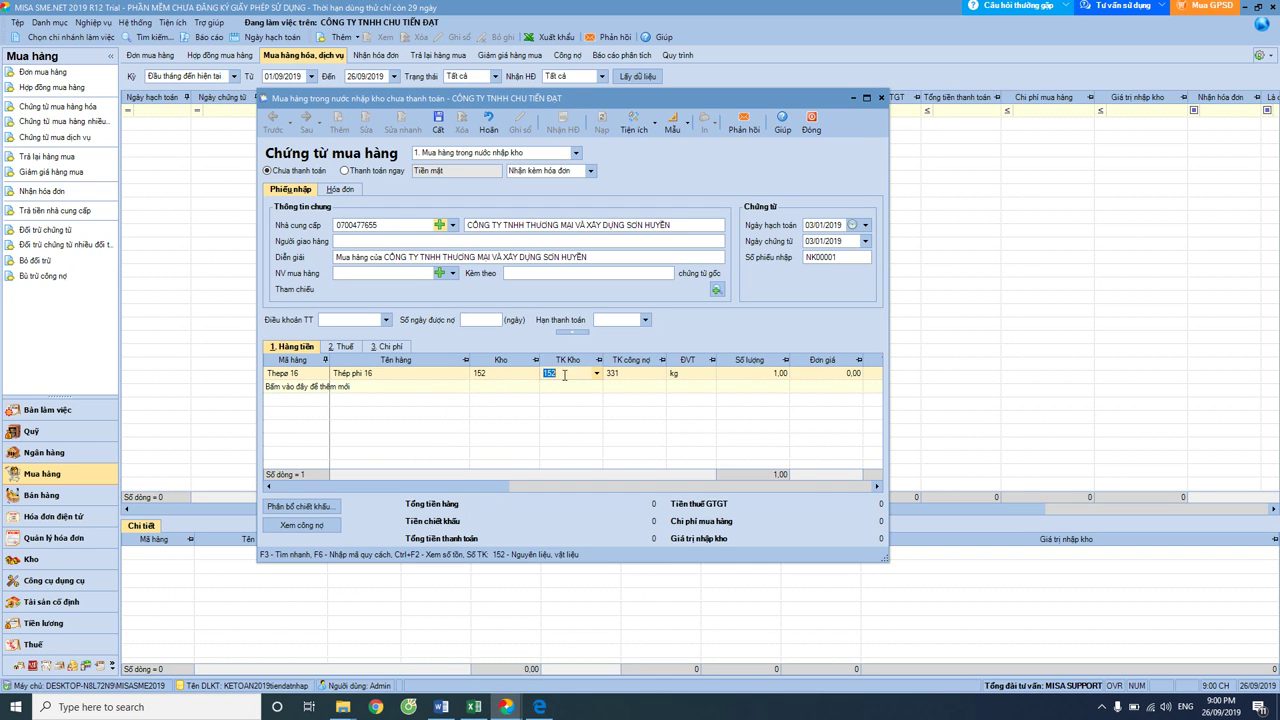
Set the Thép phi 16 line's quantity to 11.724,00 kg, verifying it against the invoice PDF.
left_click(749, 372)
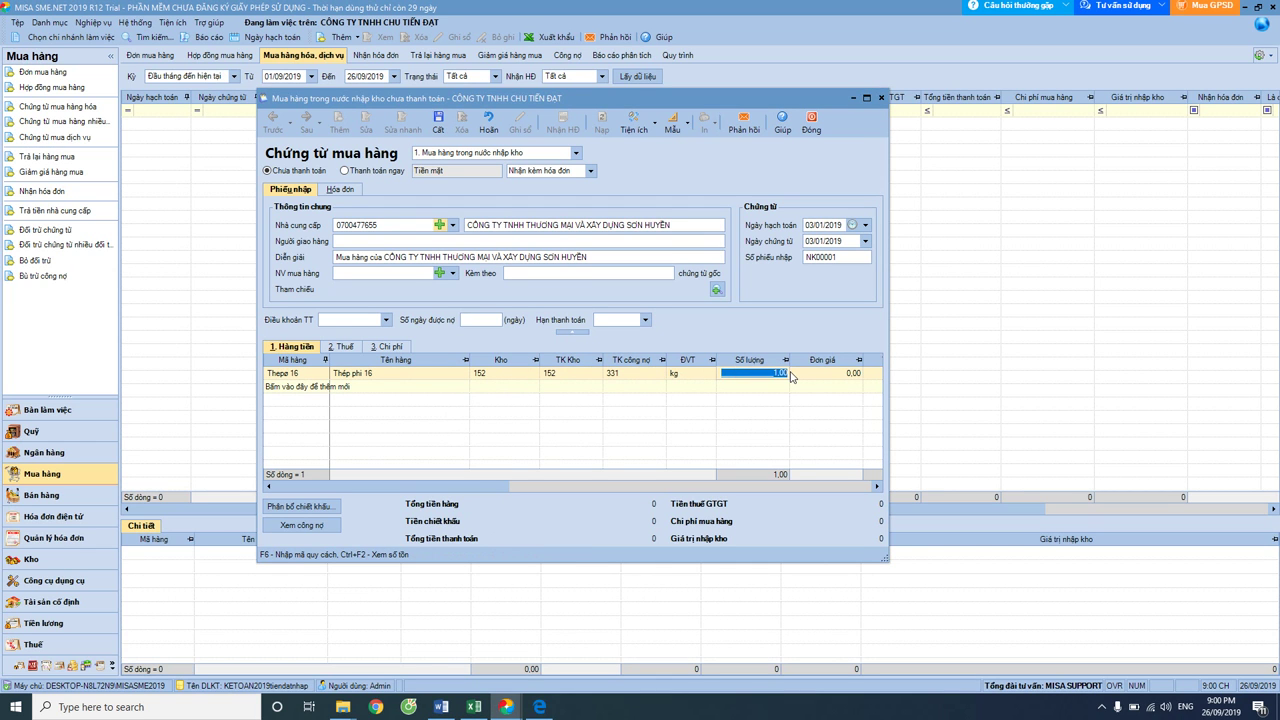
type("11.754")
left_click(540, 707)
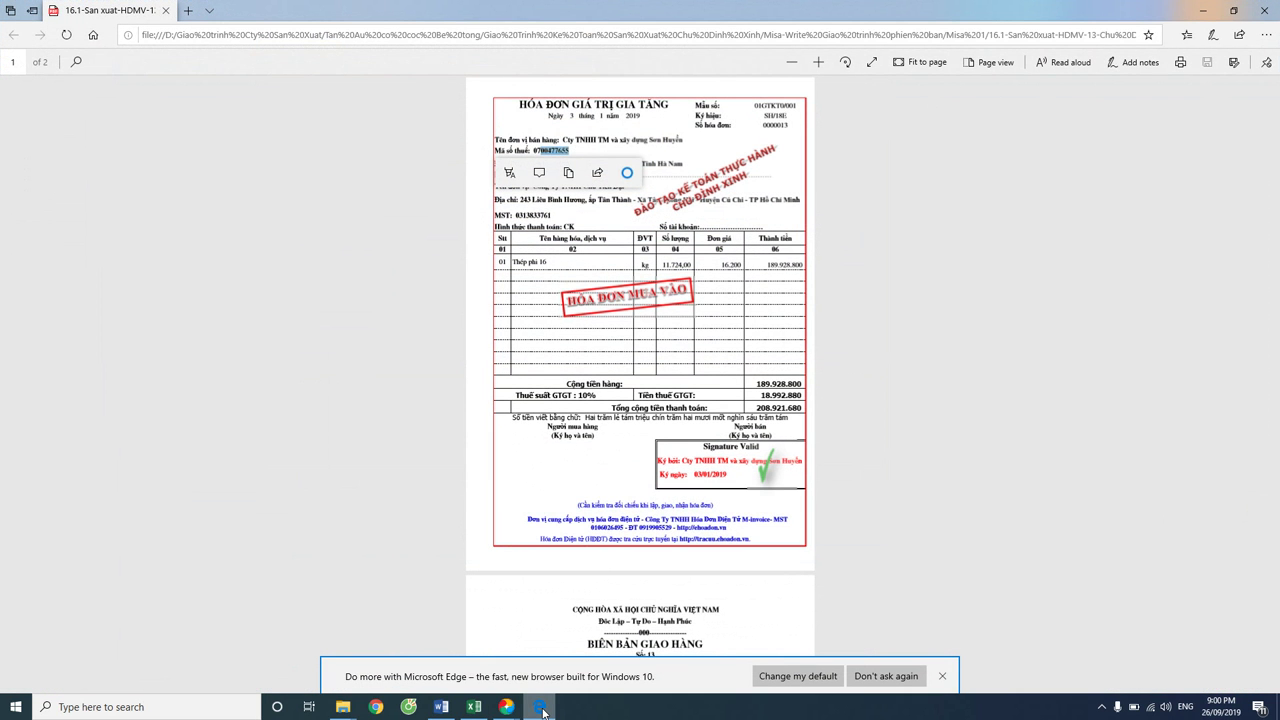
left_click(540, 707)
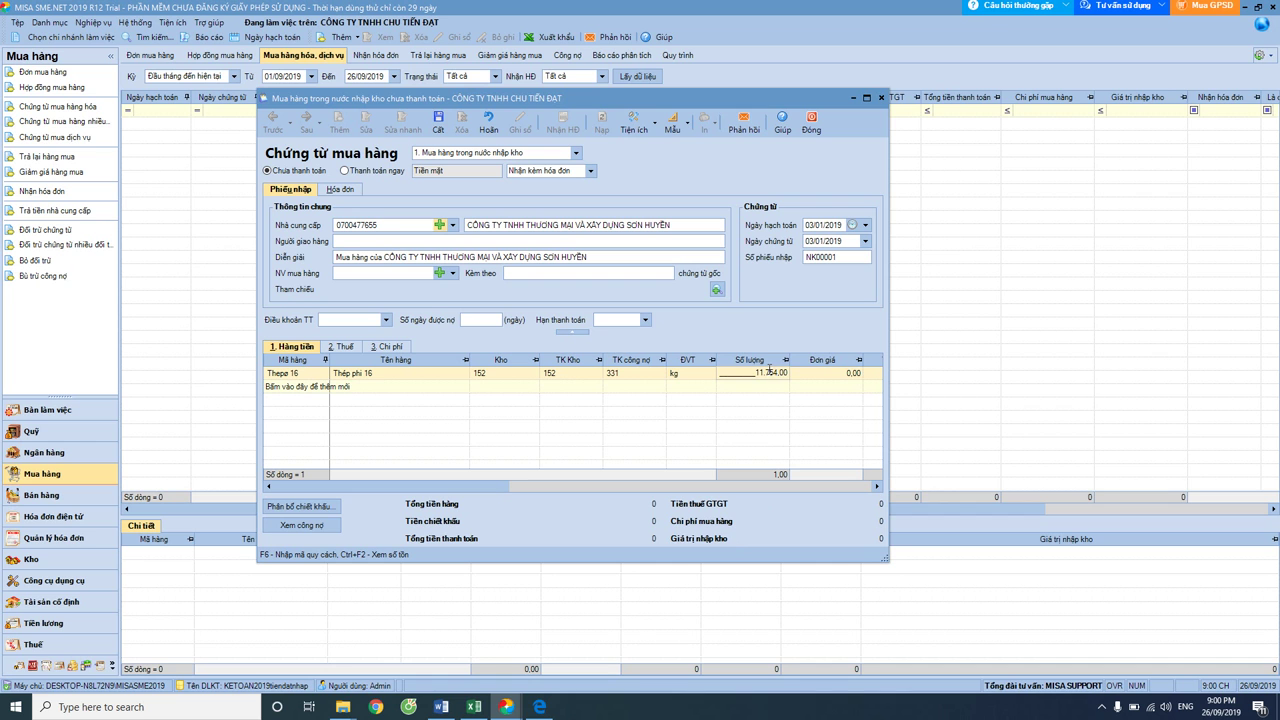
left_click_drag(770, 372, 802, 374)
type("24")
key("Tab")
Maximize the voucher window, look up the line amount on the invoice, and enter 189928800 as the steel line's total.
left_click(867, 97)
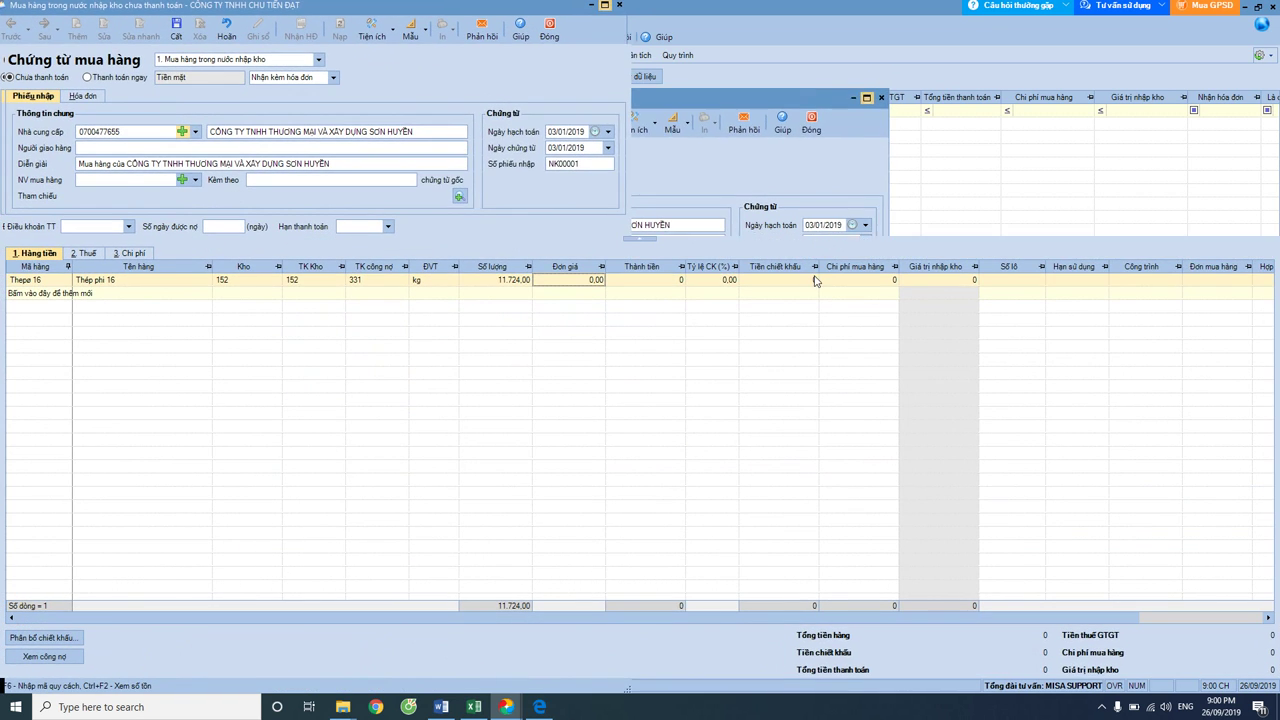
key("alt+Tab")
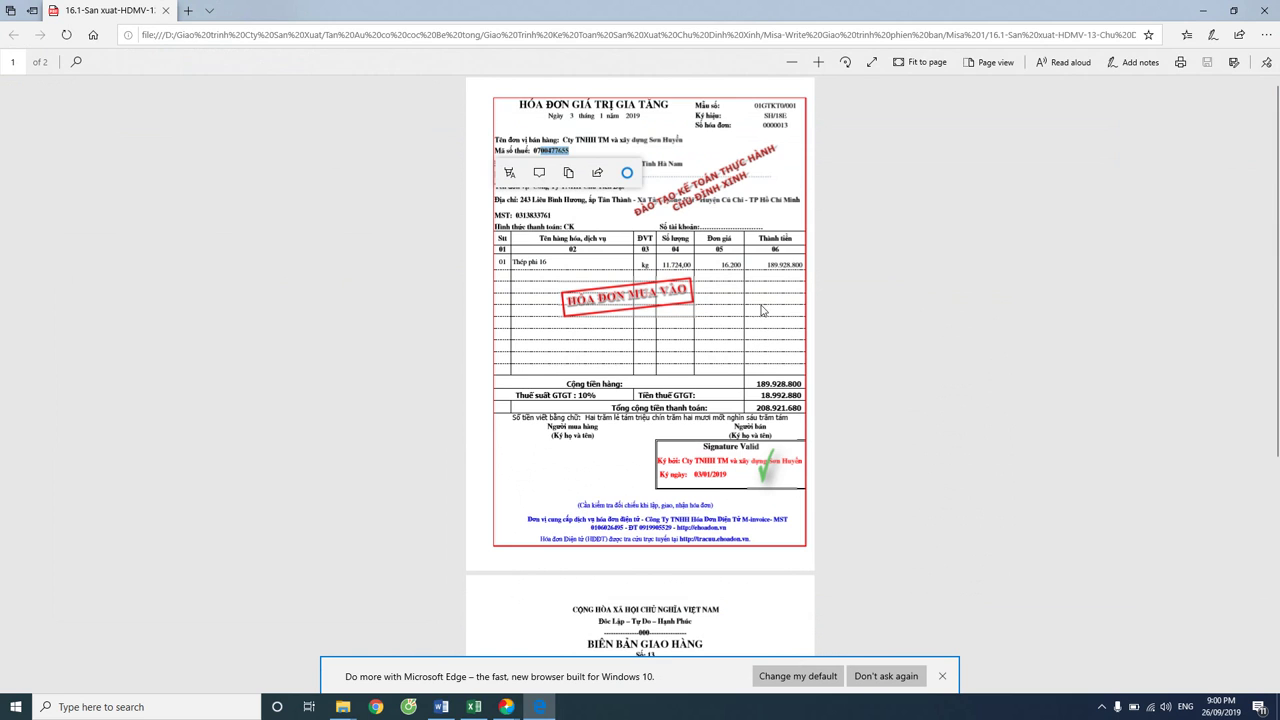
double_click(767, 265)
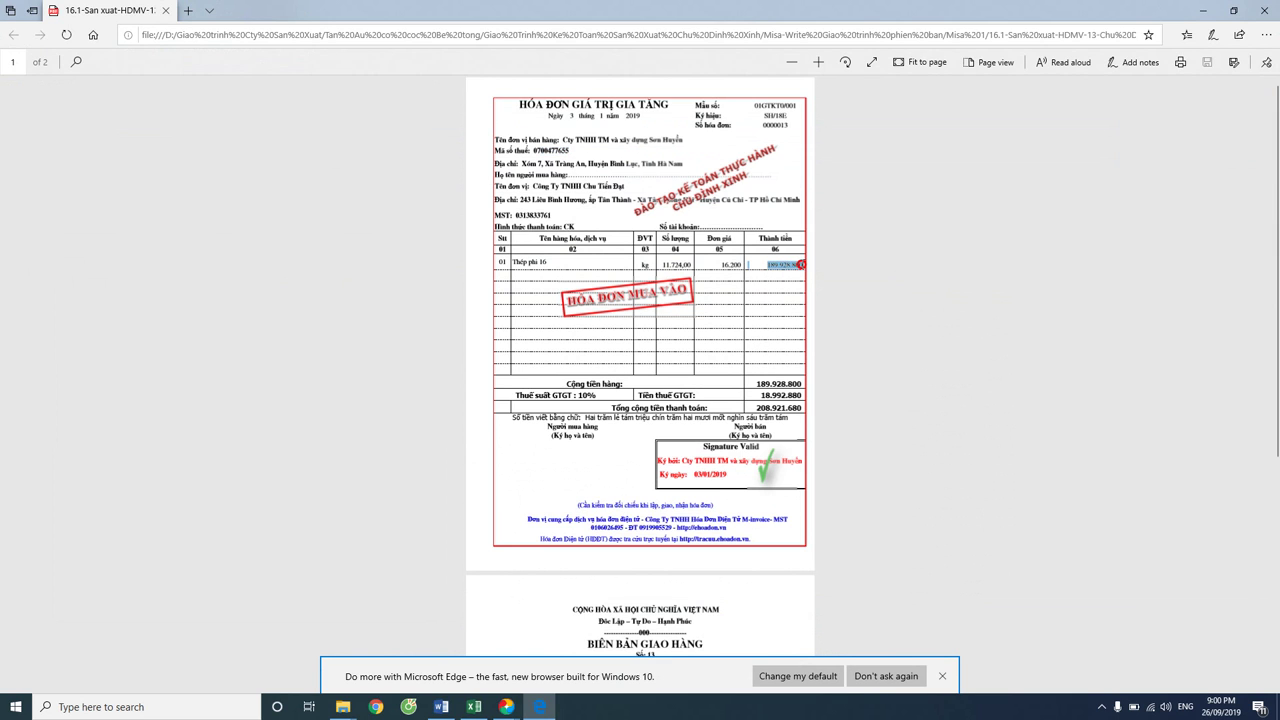
left_click(770, 268)
left_click_drag(768, 266, 808, 266)
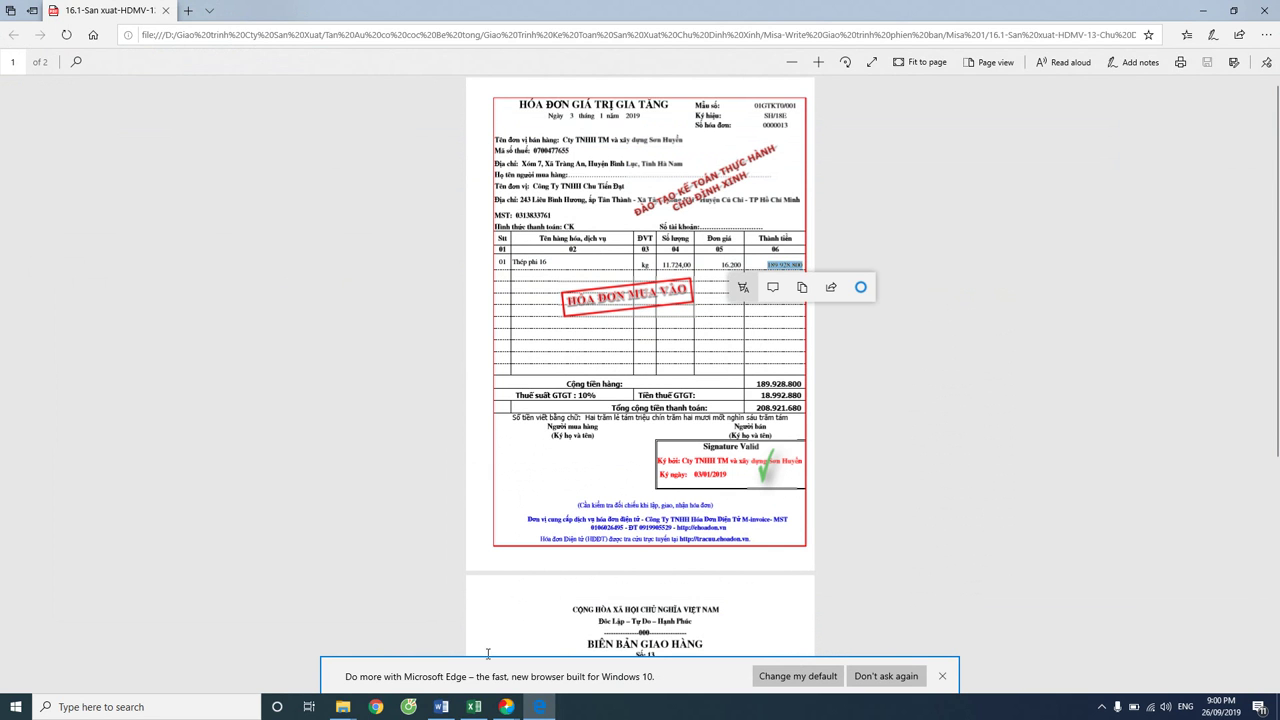
left_click(573, 560)
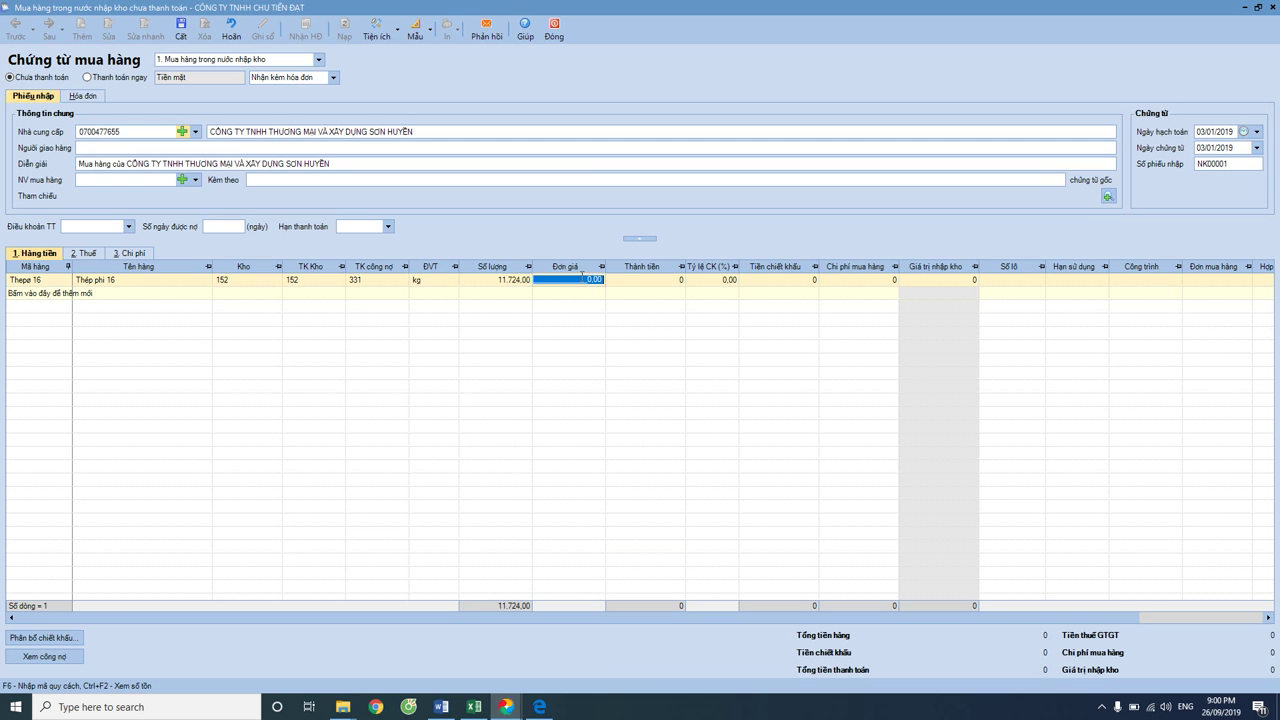
left_click(651, 281)
key("BackSpace")
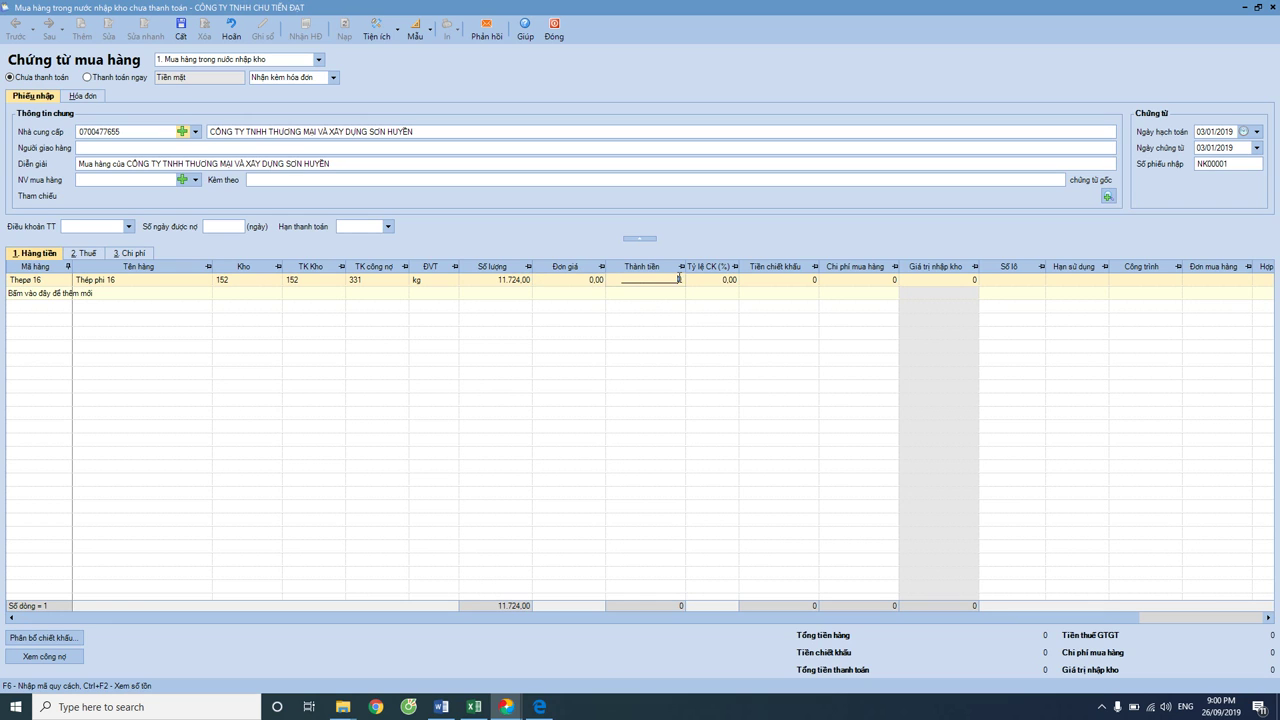
type("189928800")
key("Tab")
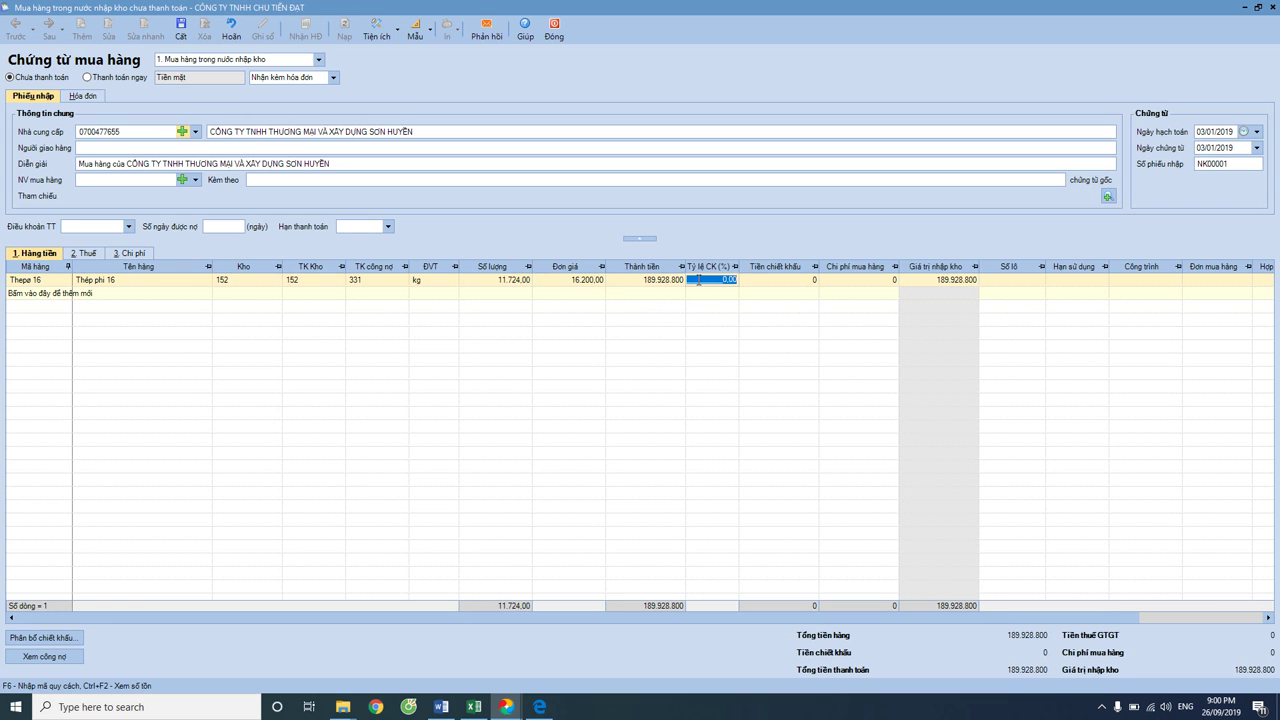
Set the steel line's VAT rate to 10% in the tax details, checking the rate against the invoice PDF.
left_click(88, 258)
left_click(380, 279)
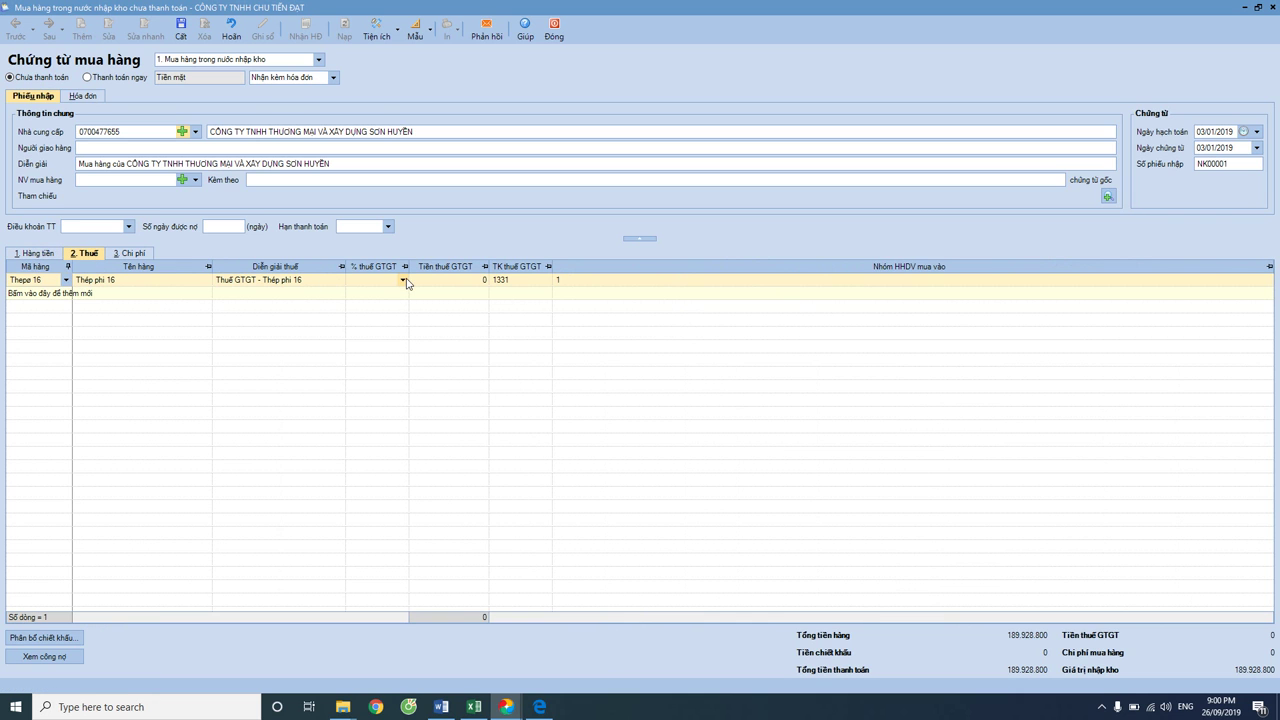
left_click(404, 280)
left_click(360, 317)
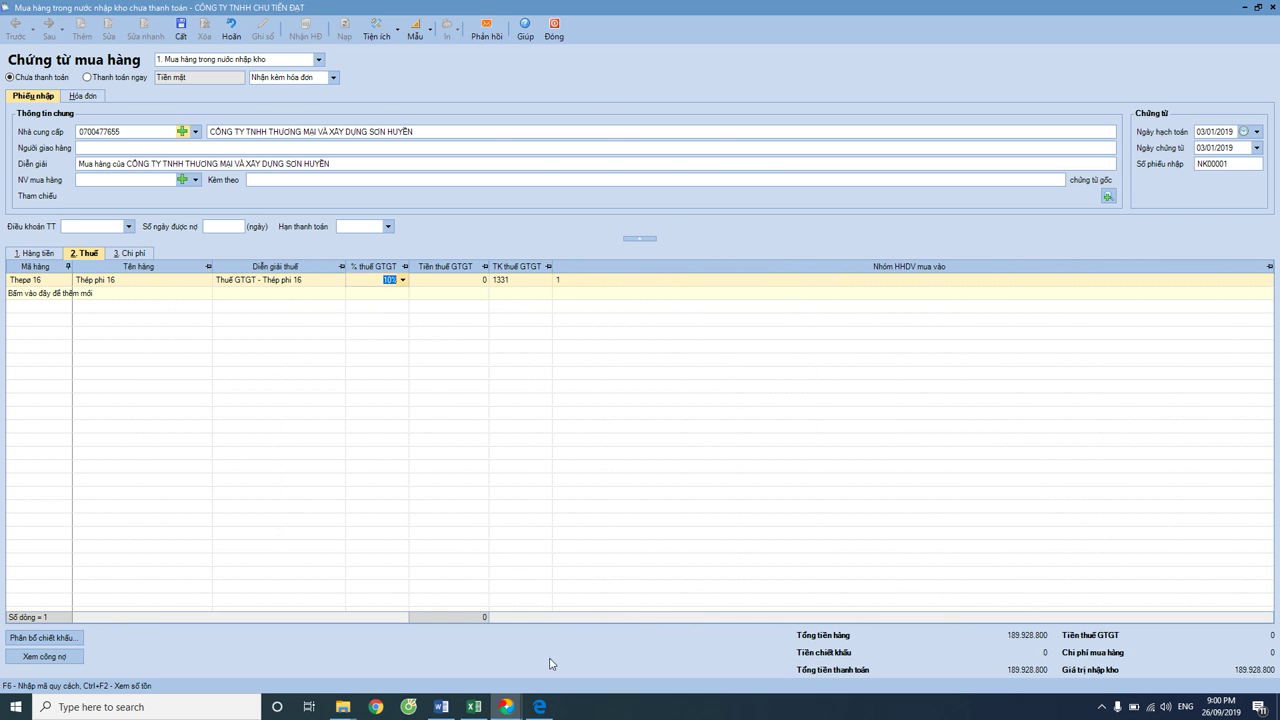
left_click(539, 707)
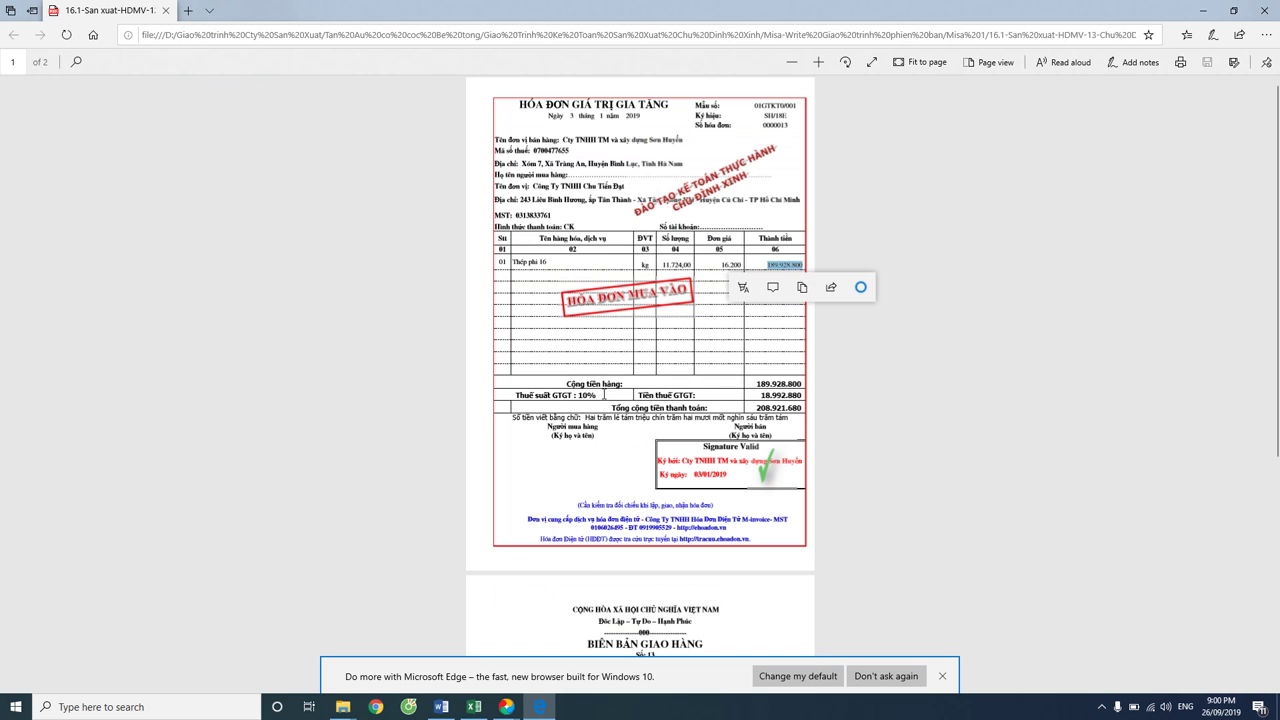
left_click_drag(604, 394, 578, 396)
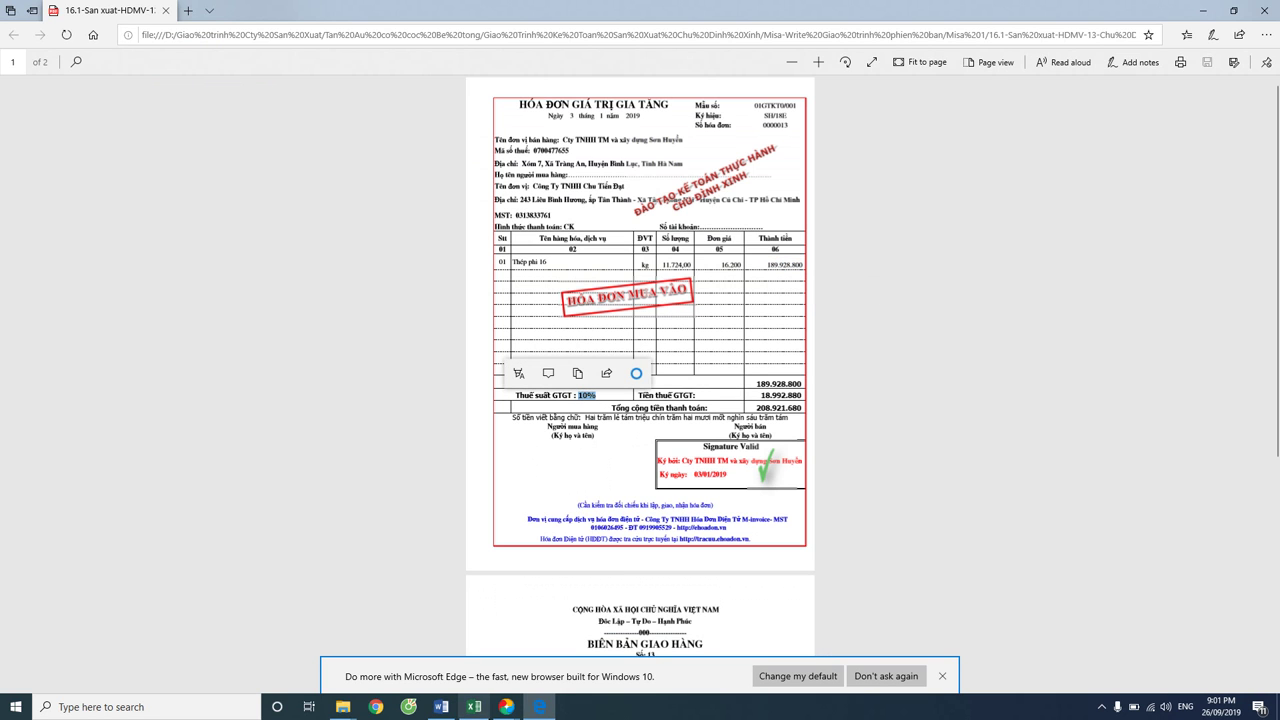
mouse_move(506, 707)
left_click(560, 640)
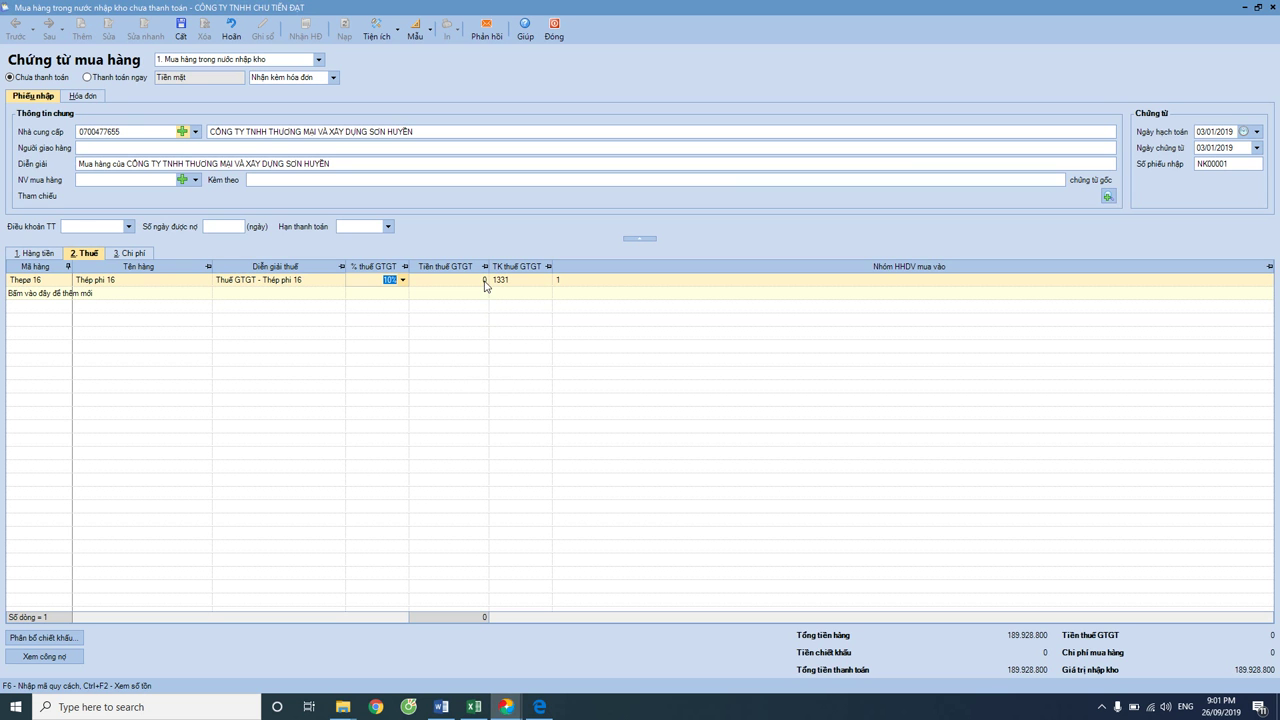
left_click(476, 285)
Review the steel line's VAT amount, VAT account and purchased goods group, and return to the goods details.
left_click(510, 287)
left_click(557, 287)
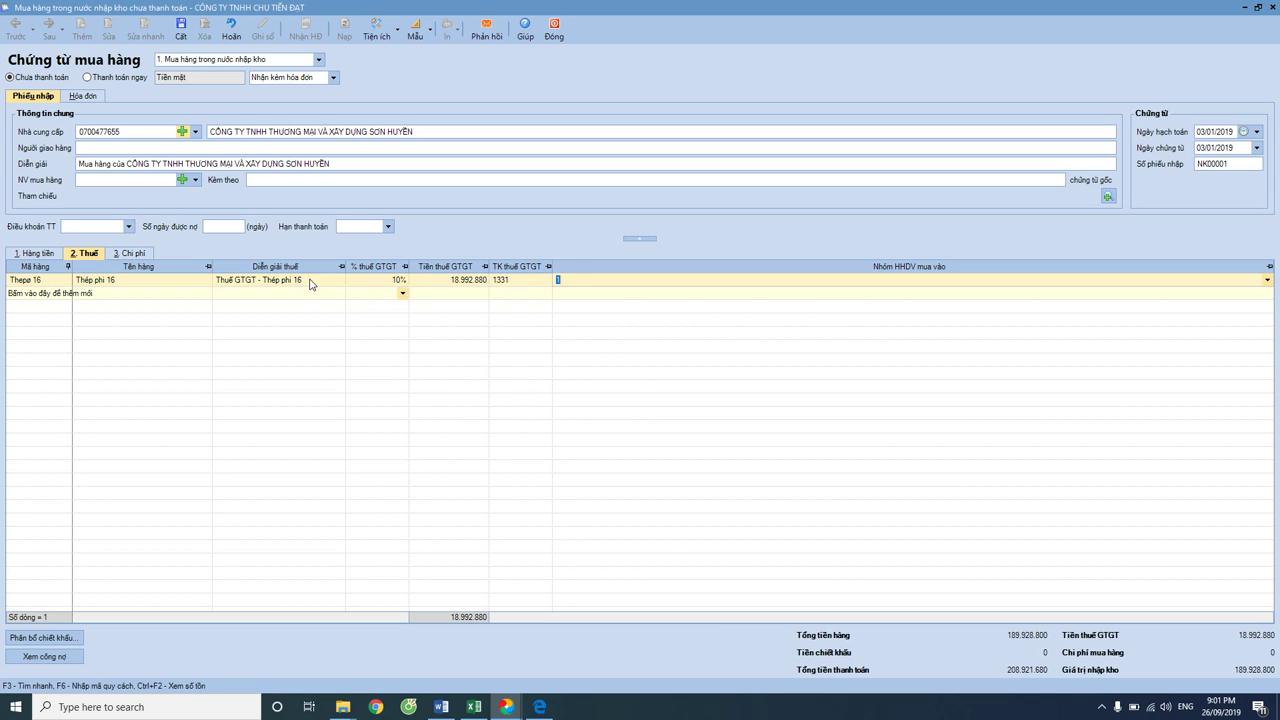
left_click(468, 281)
left_click(566, 284)
left_click(42, 256)
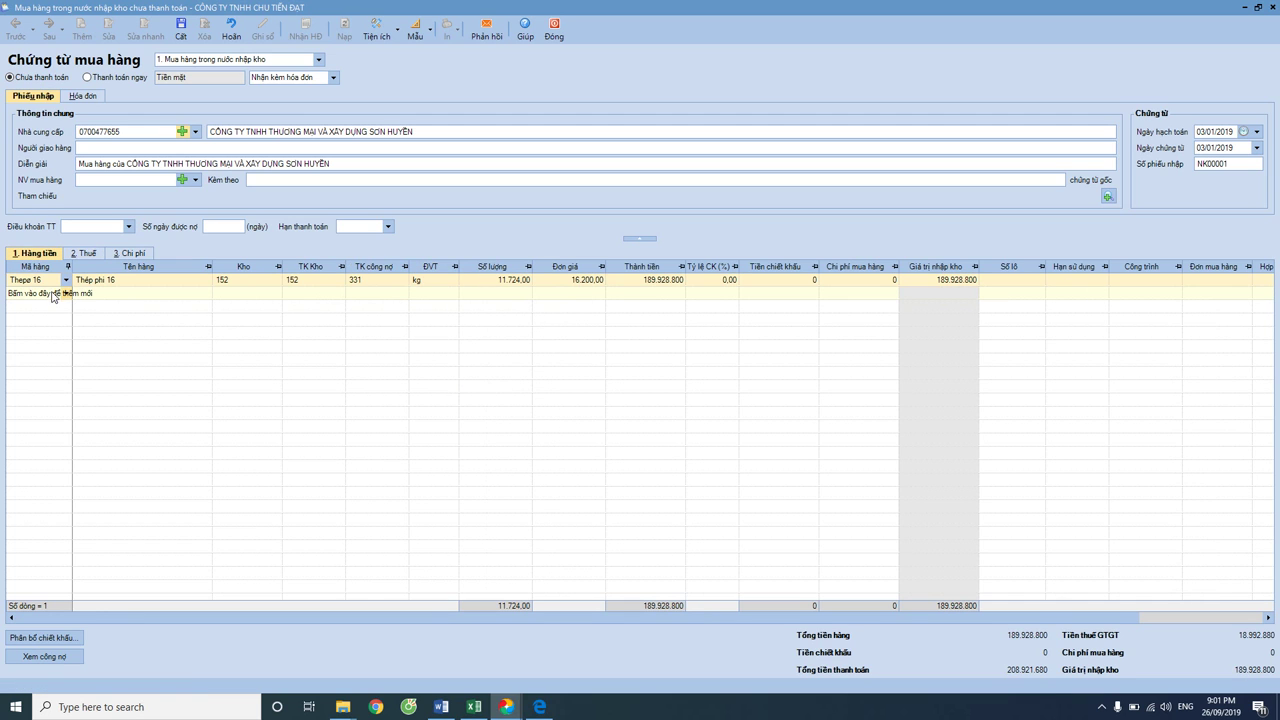
Compare the goods lines on the invoice PDF with the voucher, and return to the voucher.
left_click(539, 707)
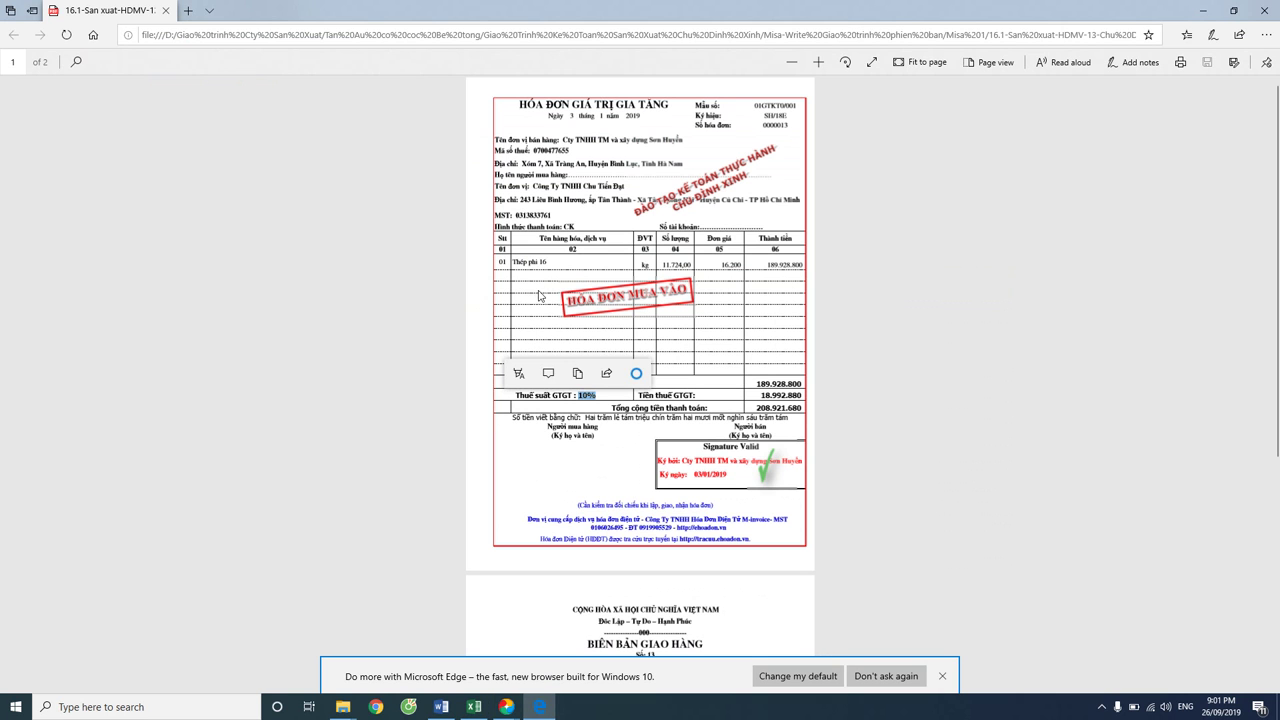
mouse_move(506, 707)
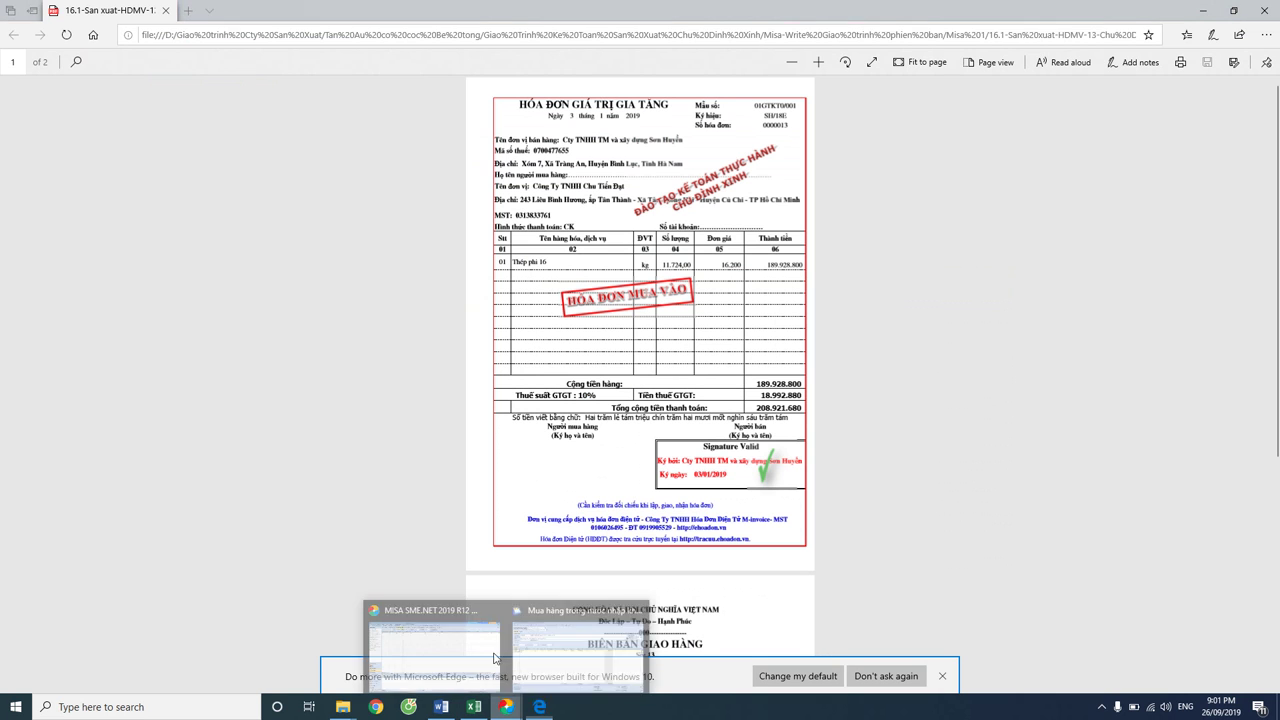
left_click(567, 630)
left_click(65, 296)
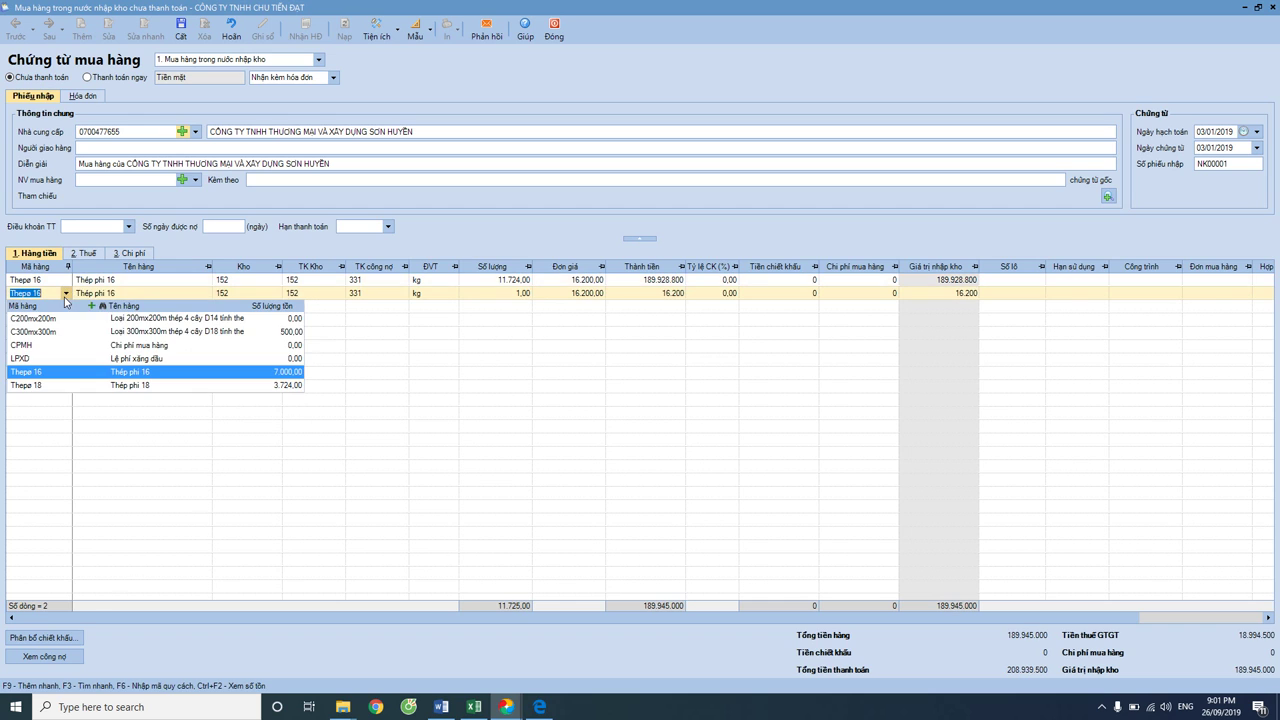
key("Escape")
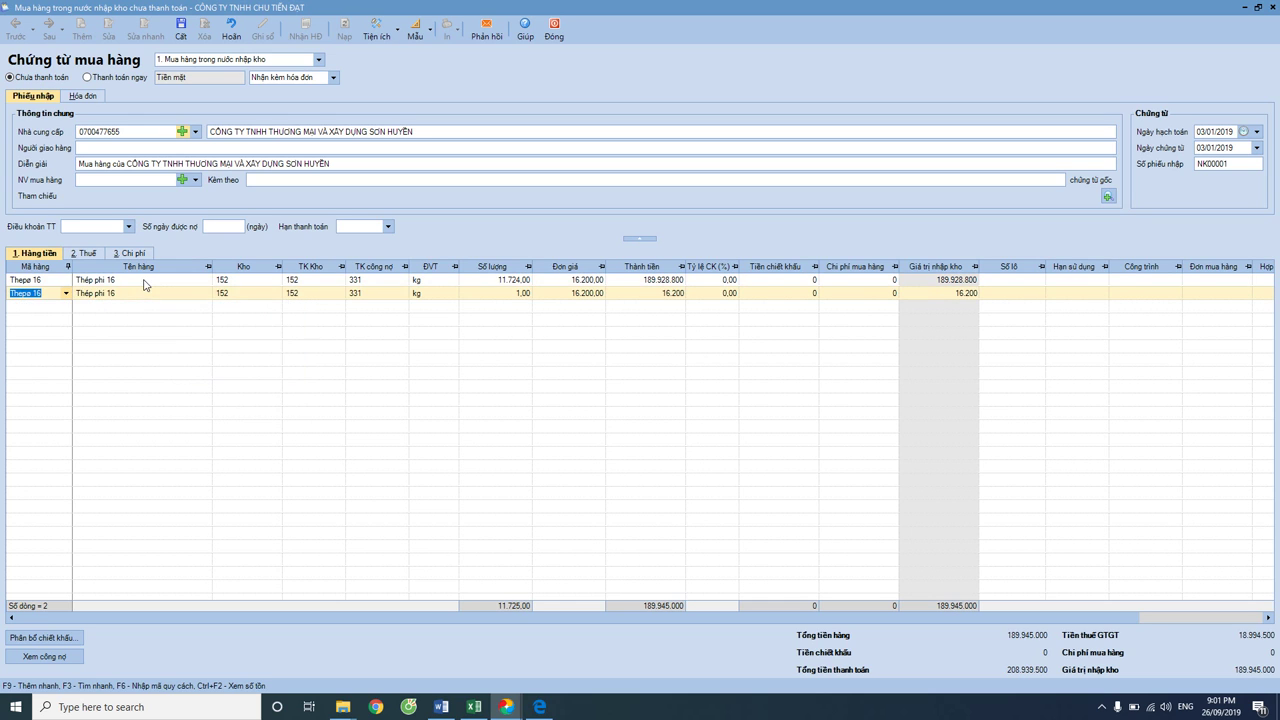
left_click(262, 281)
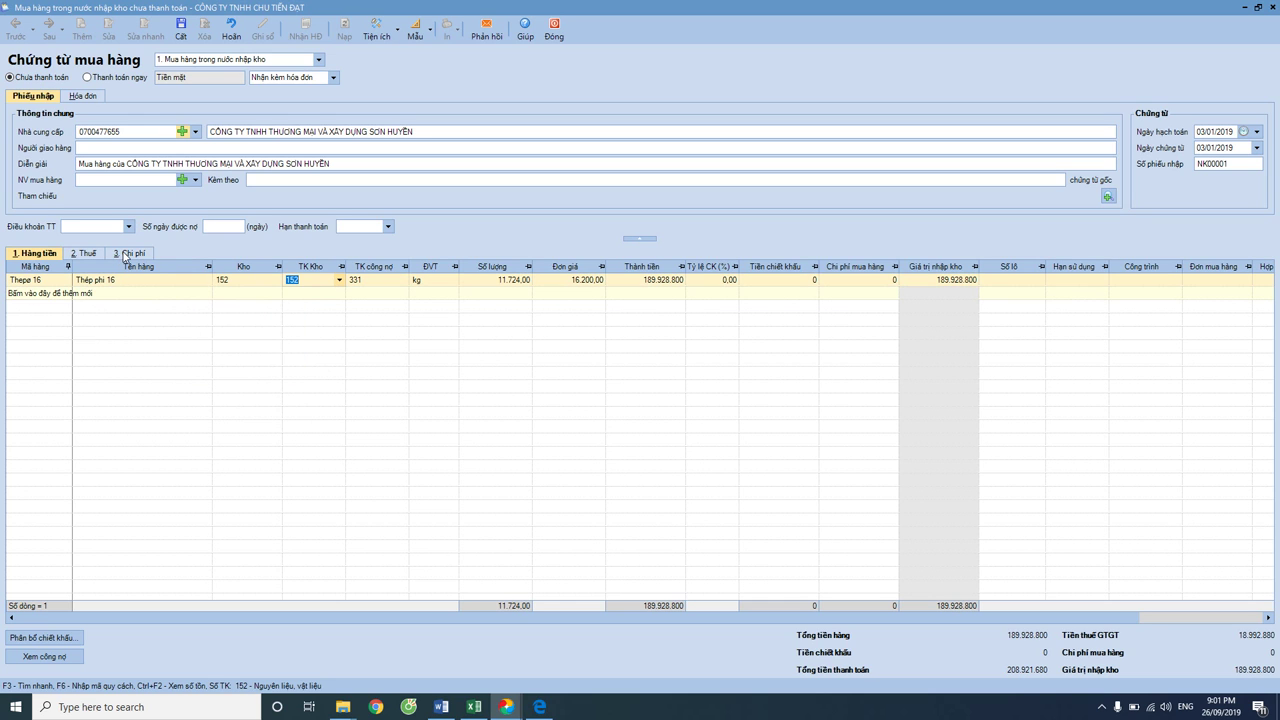
Review the tax details, look up the invoice number on the PDF, and enter 13 in the voucher's invoice details.
left_click(91, 254)
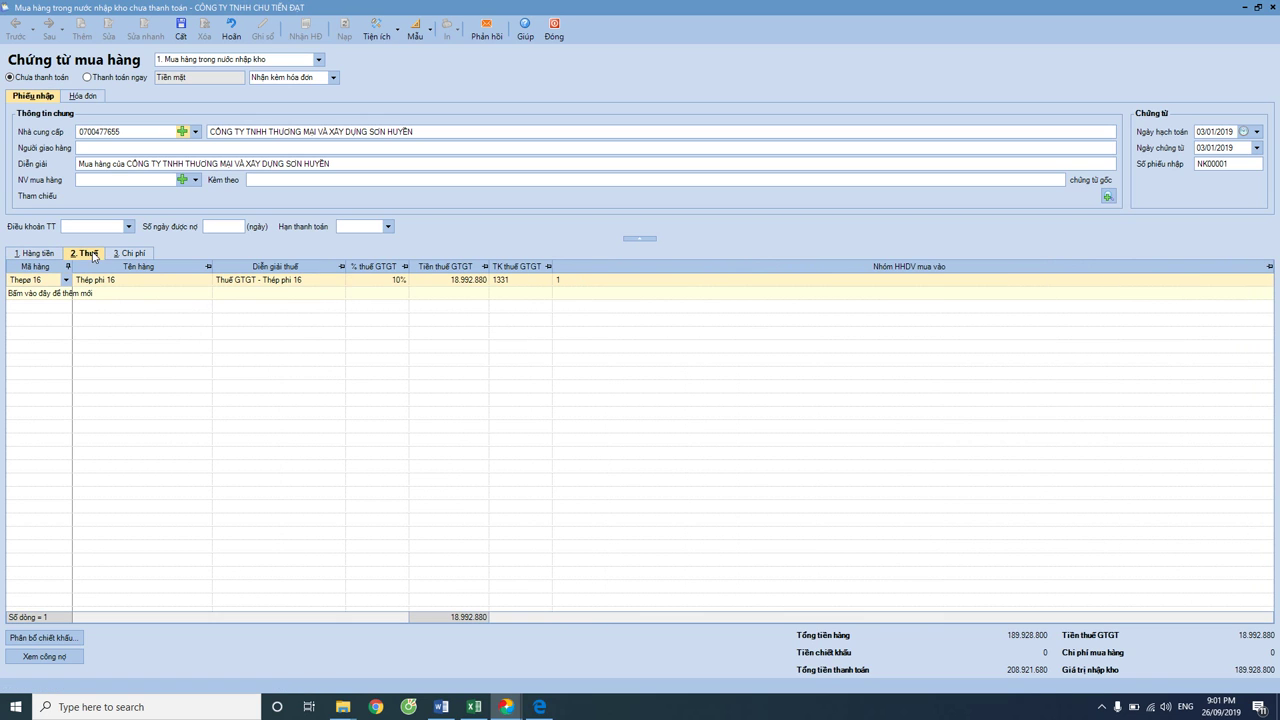
left_click(85, 96)
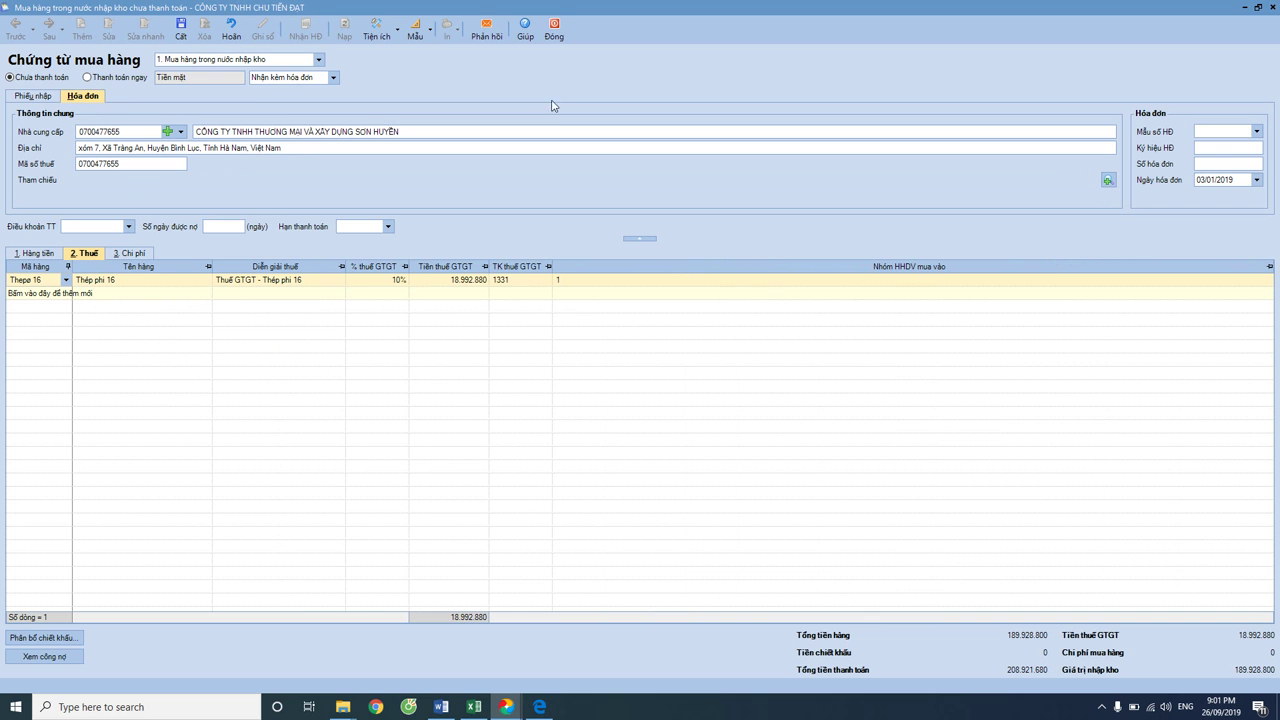
left_click(539, 707)
left_click(539, 707)
left_click(1215, 132)
left_click(1216, 100)
left_click(1214, 148)
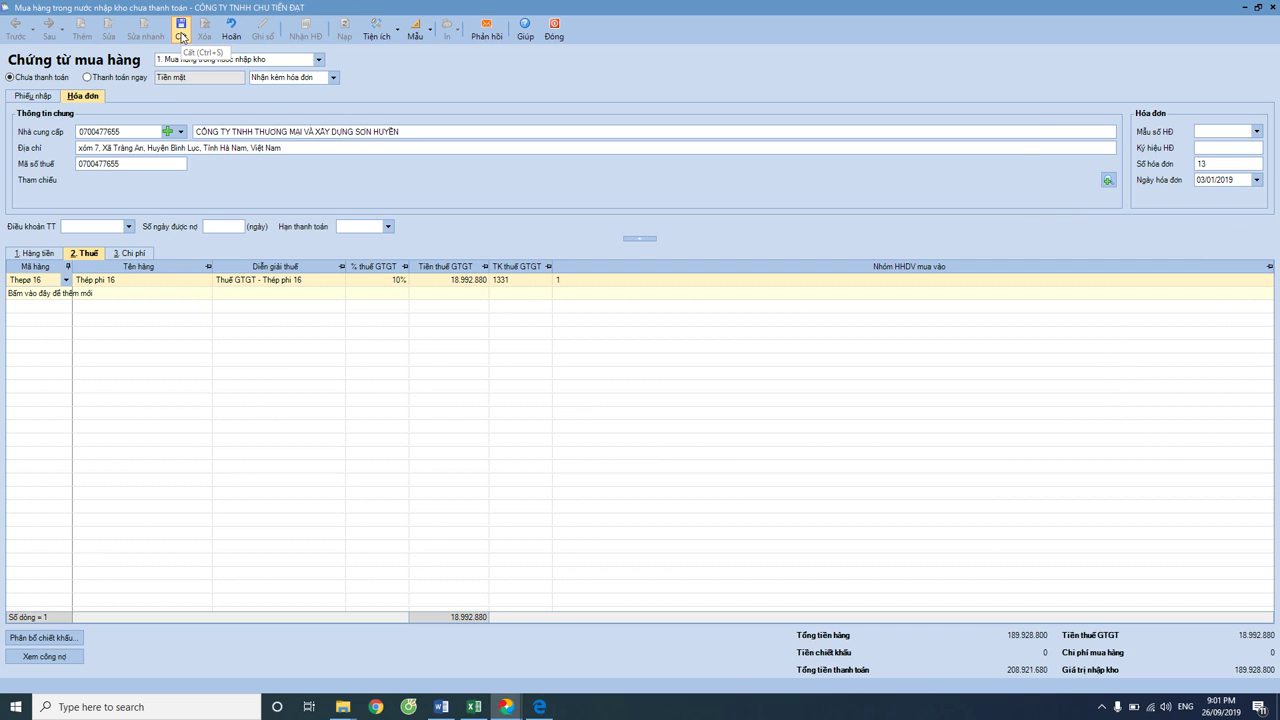
Switch the voucher to immediate payment to compare the steel line's money account, and return it to unpaid with payable account 331.
left_click(10, 79)
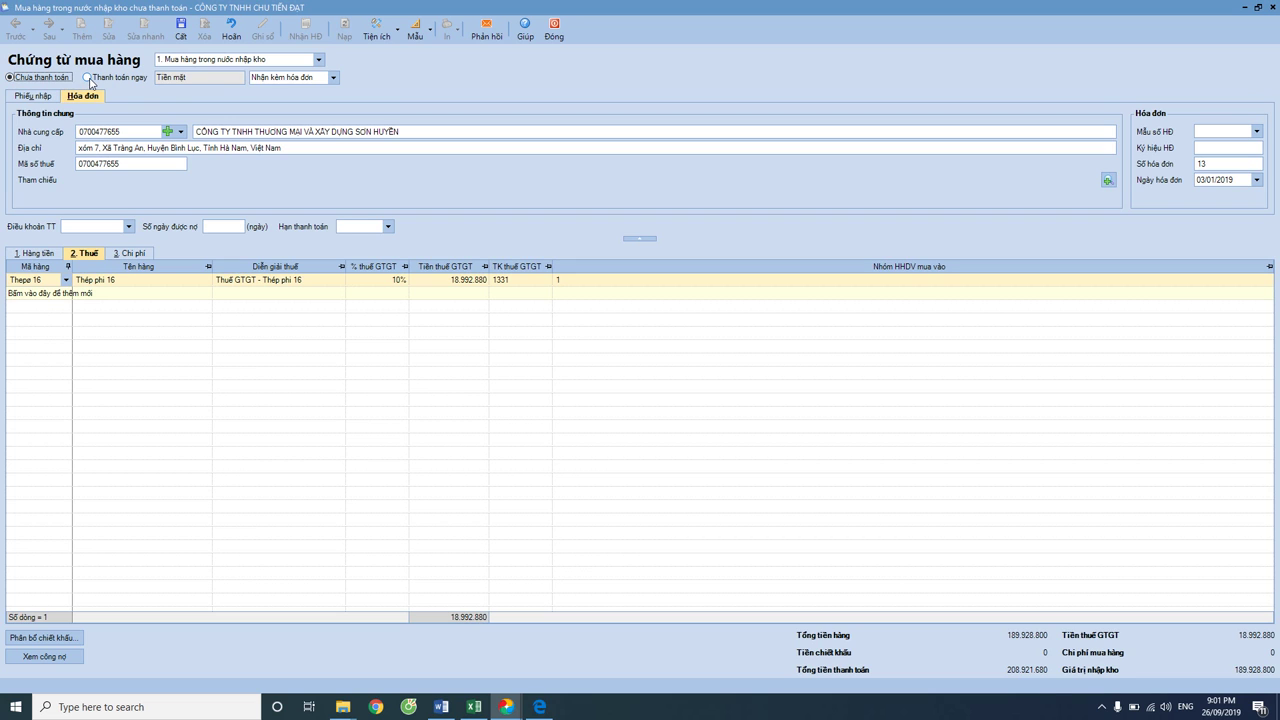
left_click(88, 78)
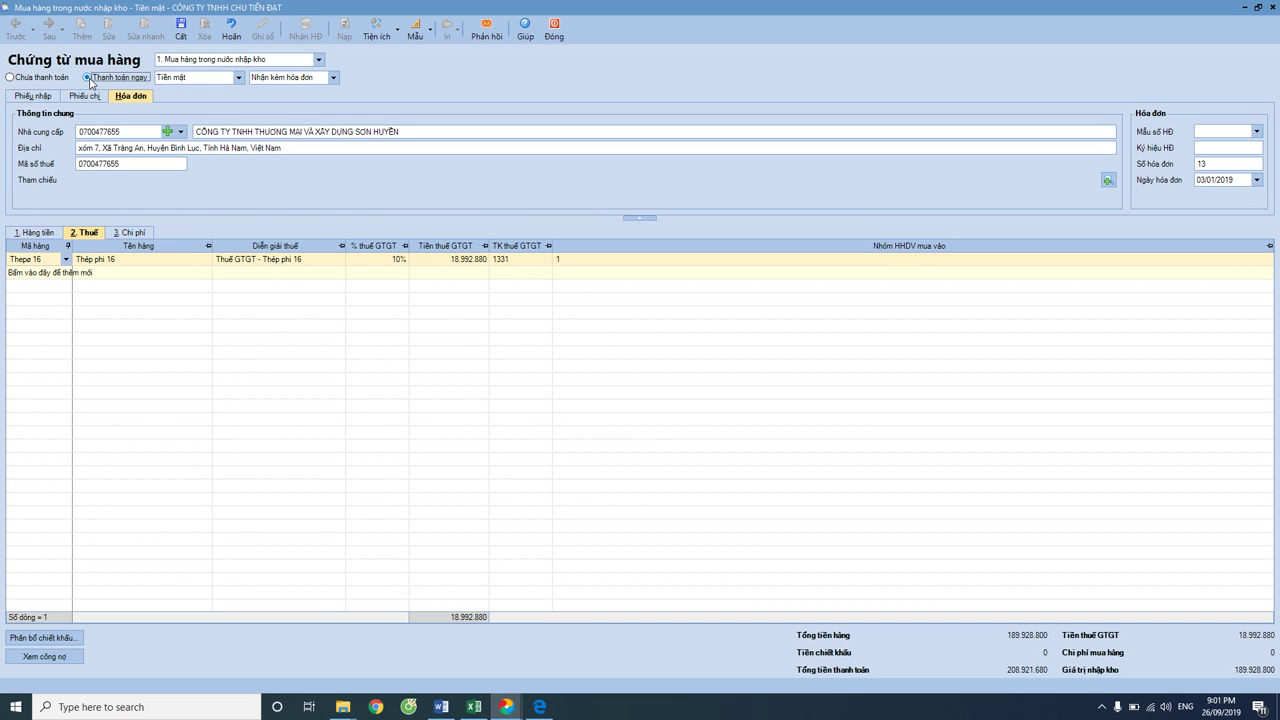
left_click(50, 236)
left_click(360, 261)
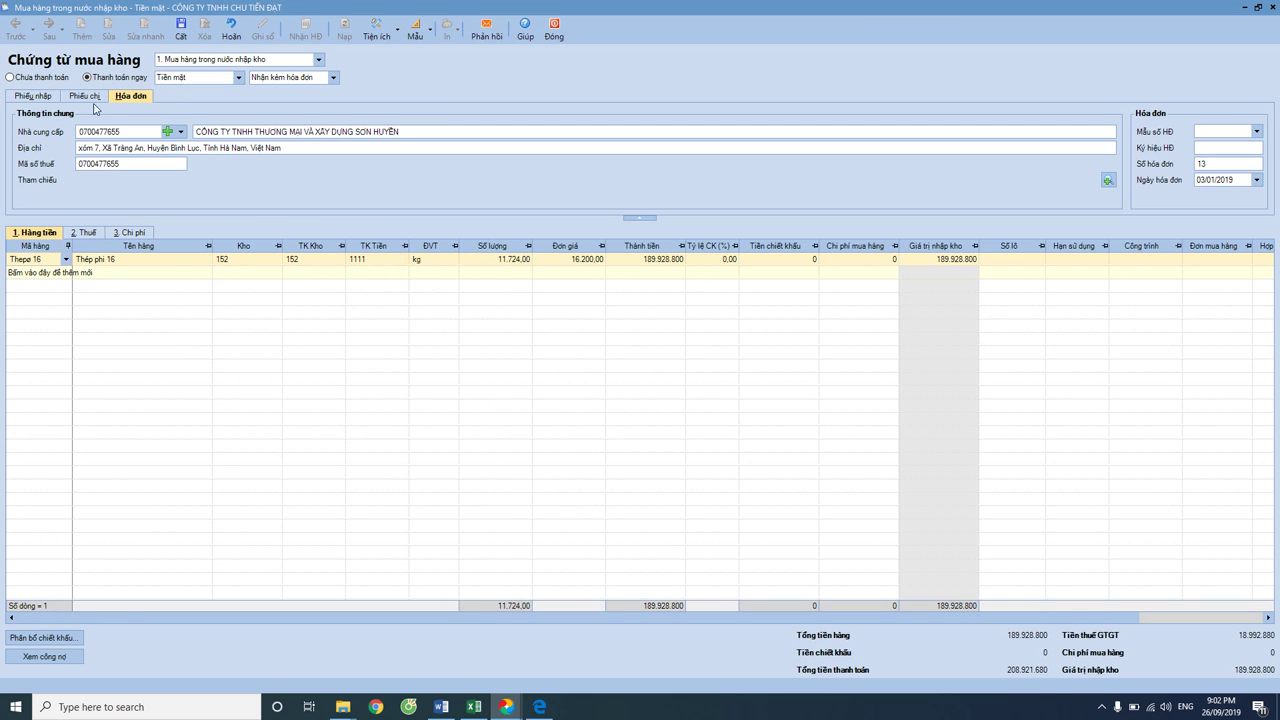
left_click(11, 78)
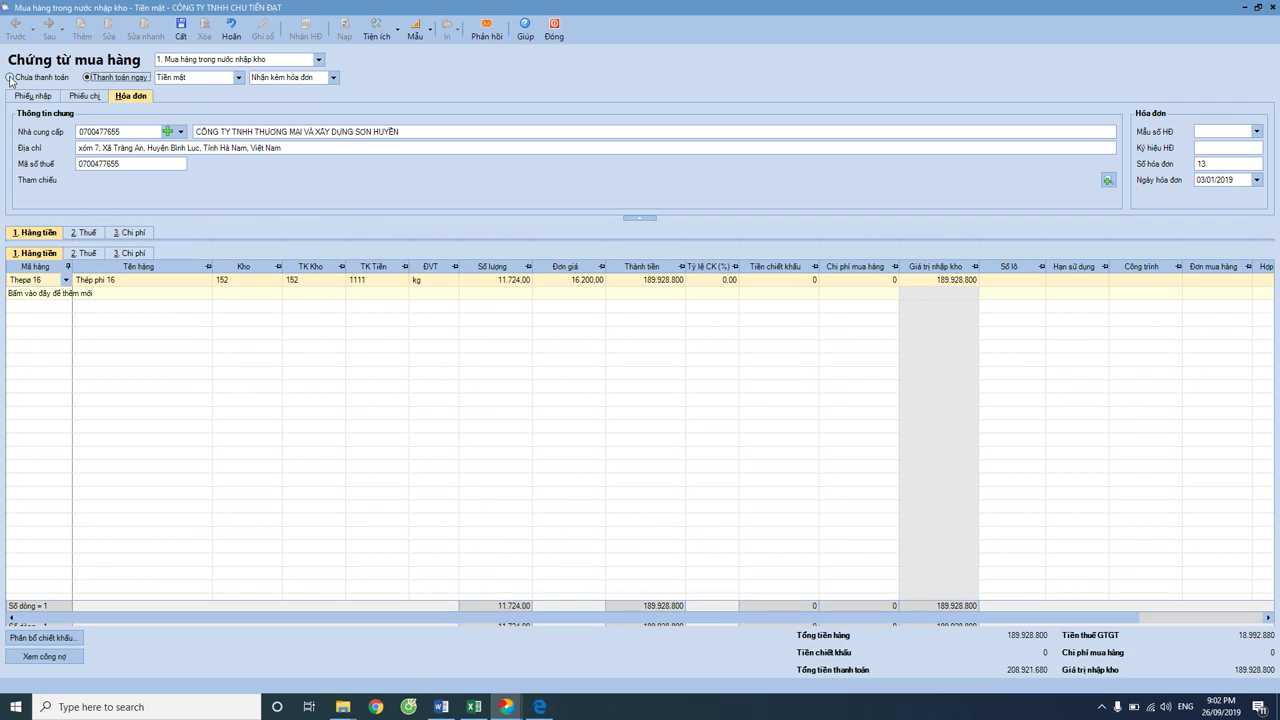
left_click(377, 285)
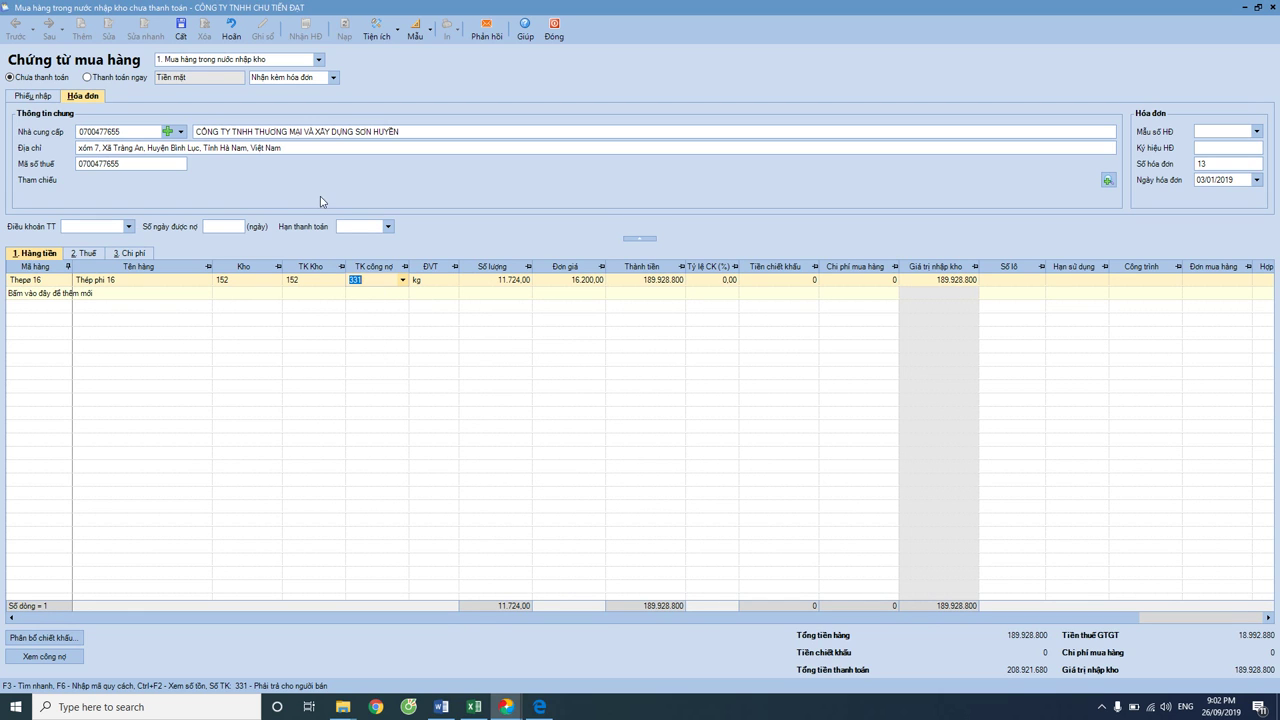
Save the purchase voucher and close it.
left_click(182, 32)
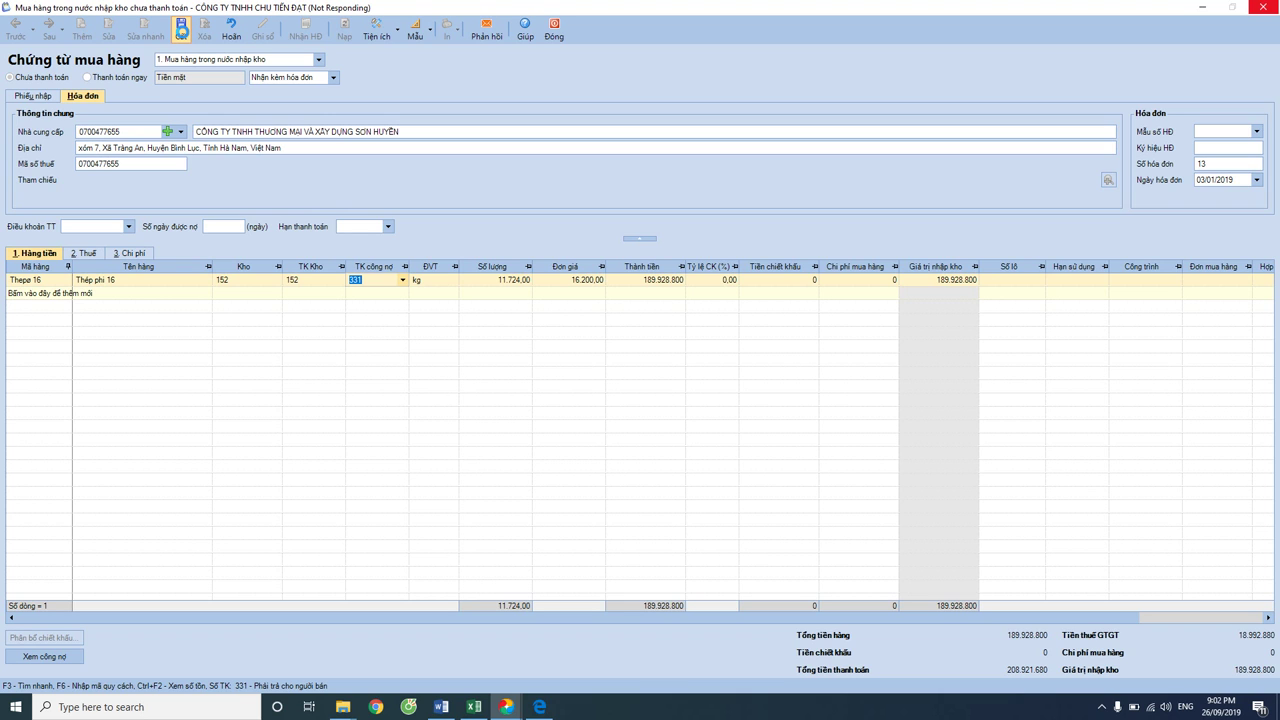
left_click(553, 37)
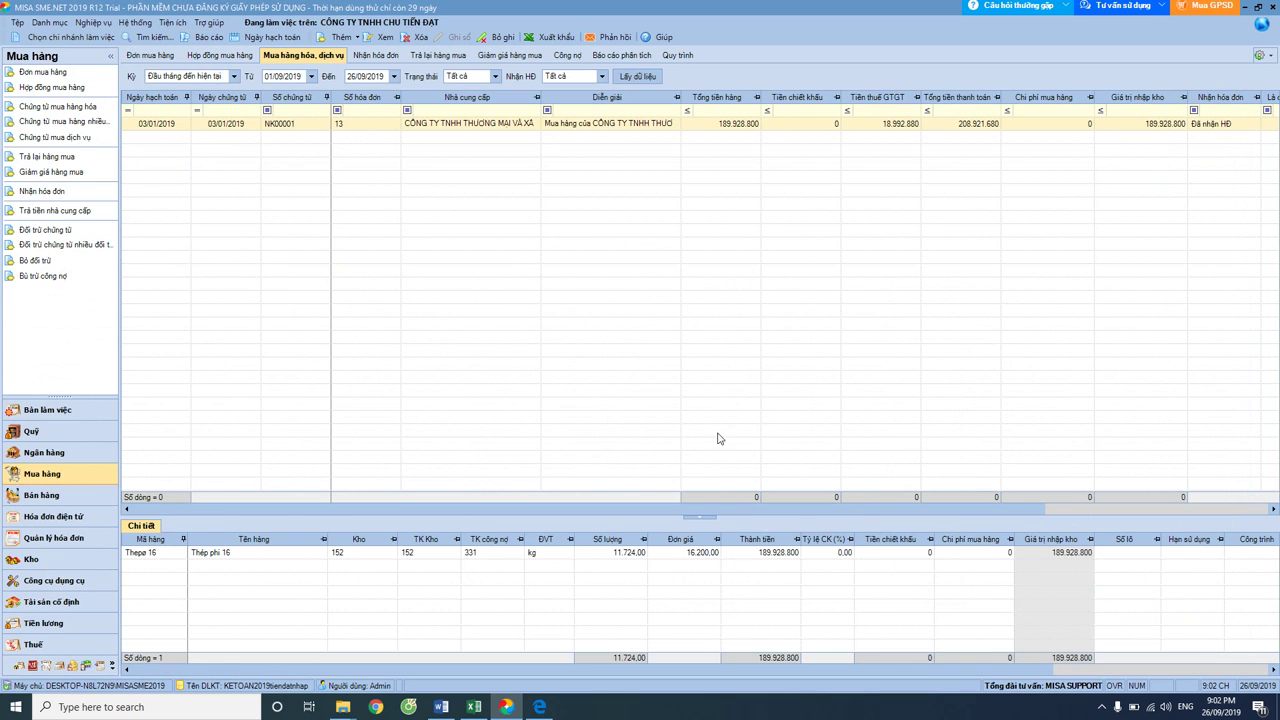
Review the saved voucher in the purchase list, including its line amount, and open the full voucher to check it before closing it.
left_click(610, 127)
left_click(790, 554)
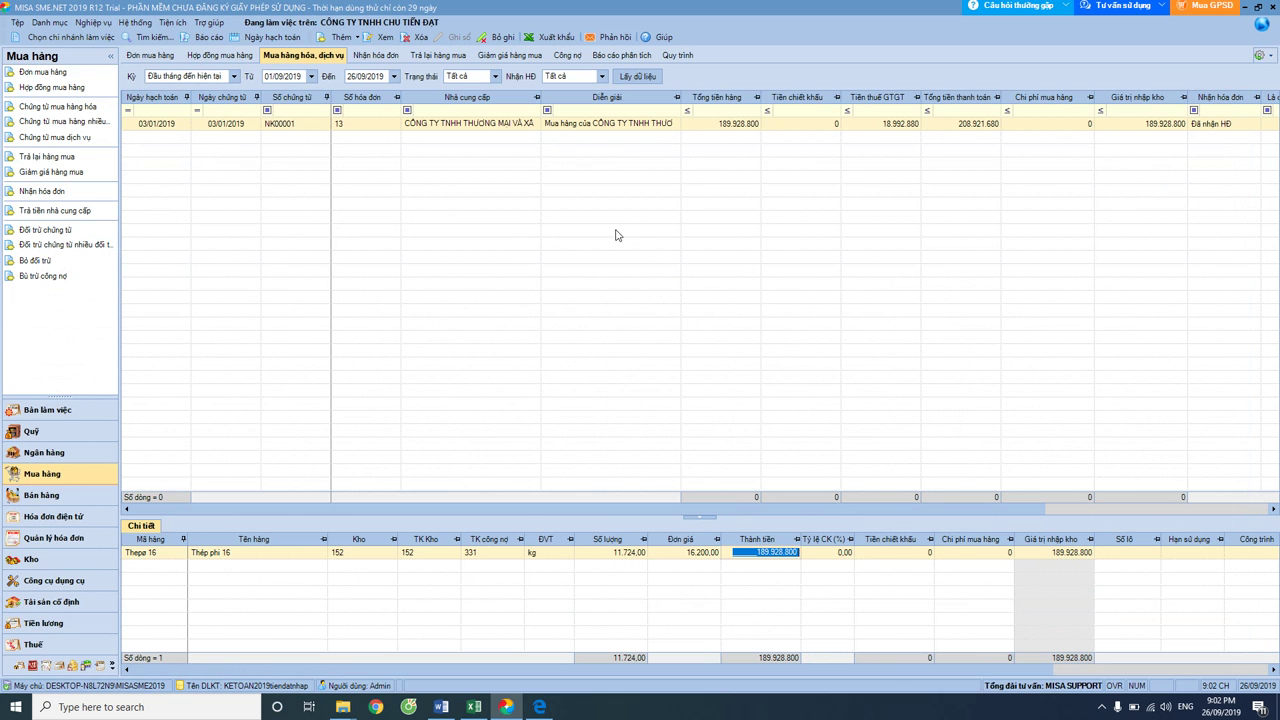
left_click(440, 122)
double_click(440, 122)
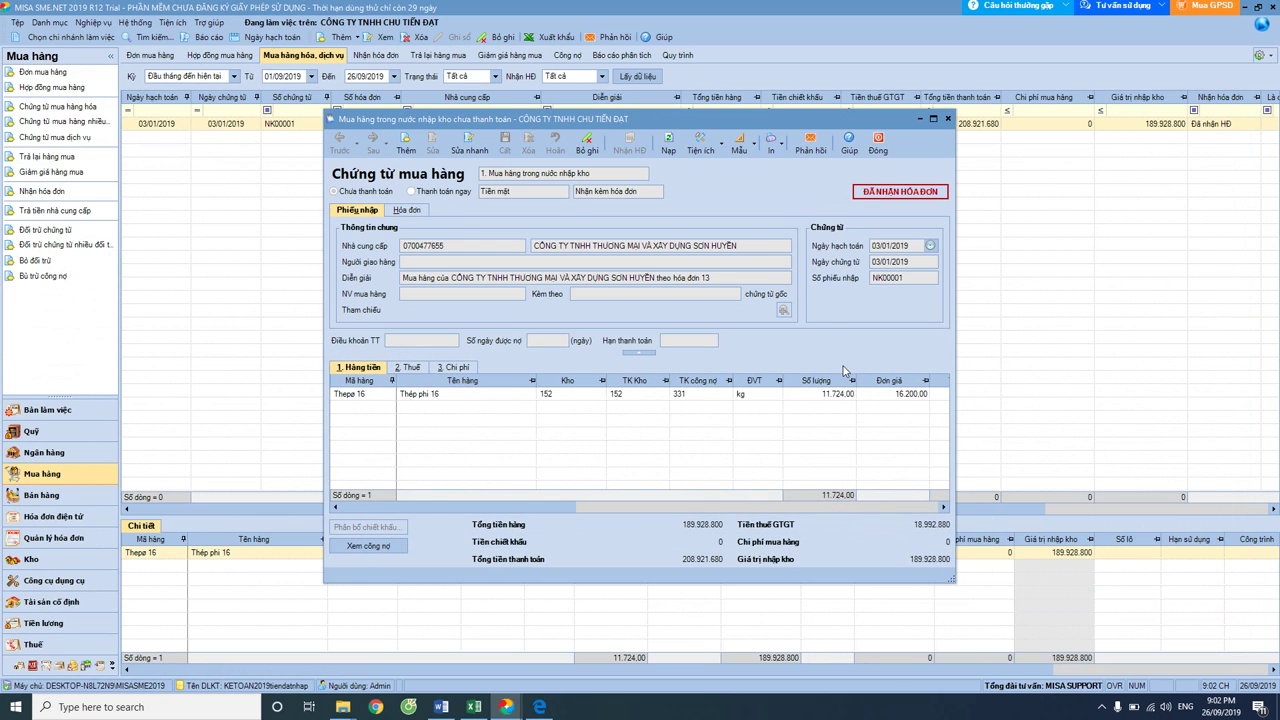
left_click(877, 143)
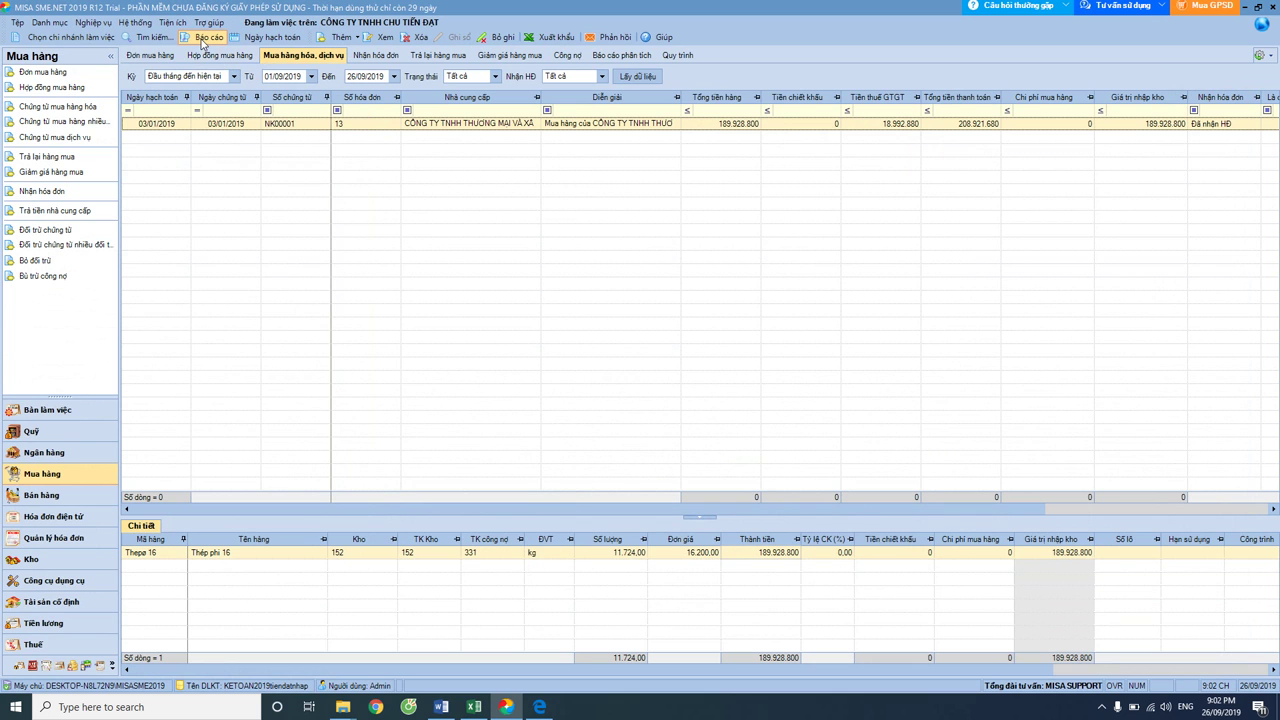
Generate the F01-DNN trial balance for the period Đầu năm đến hiện tại, 01/01/2019 to 26/09/2019, at account level 2.
left_click(205, 37)
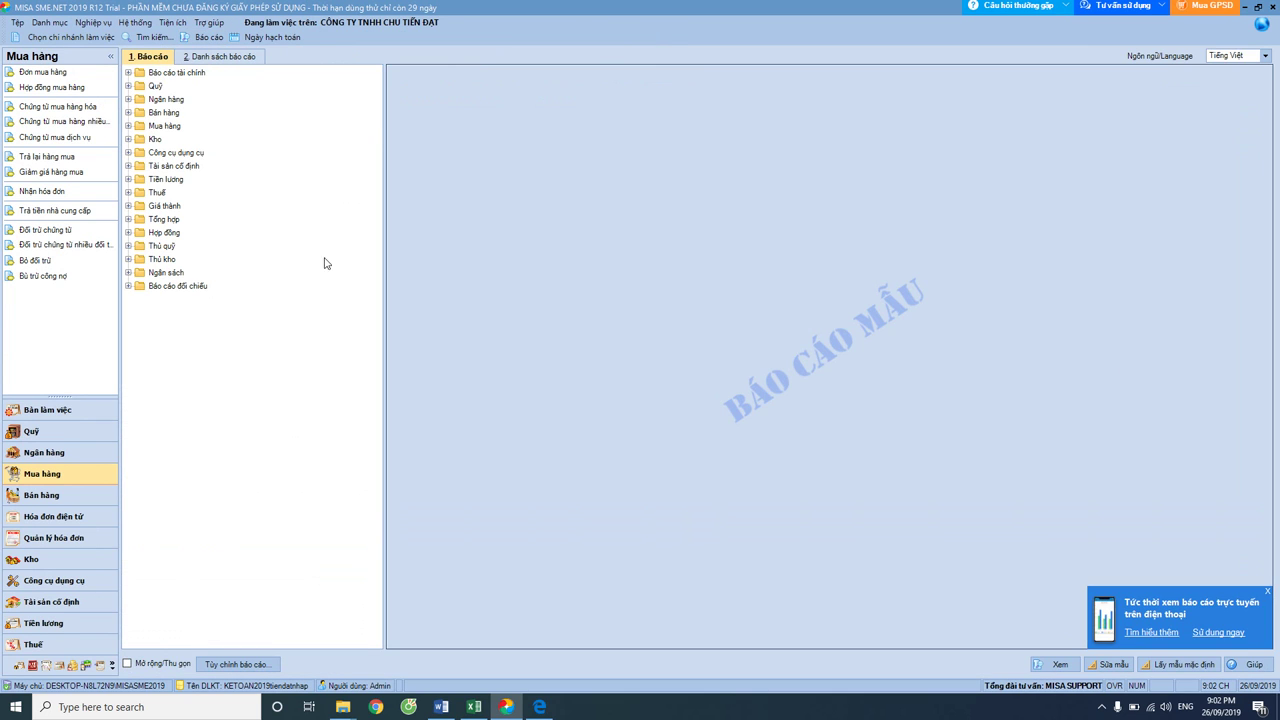
left_click(129, 73)
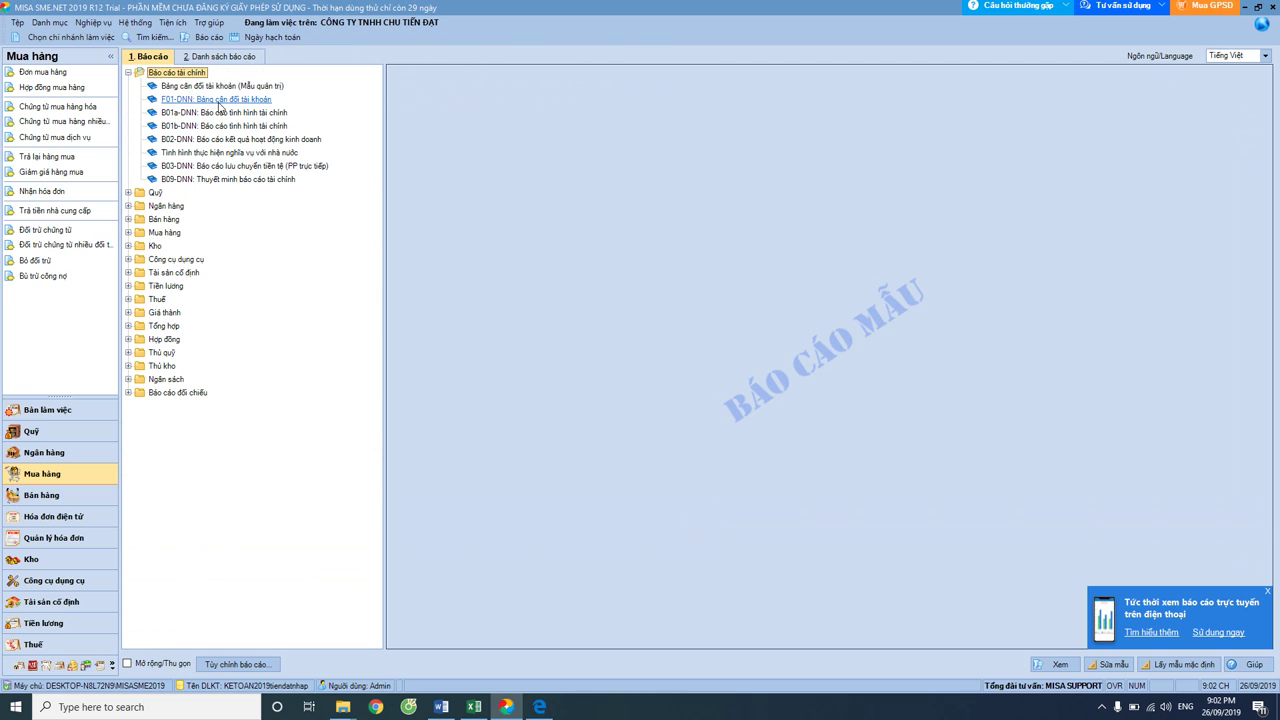
double_click(219, 103)
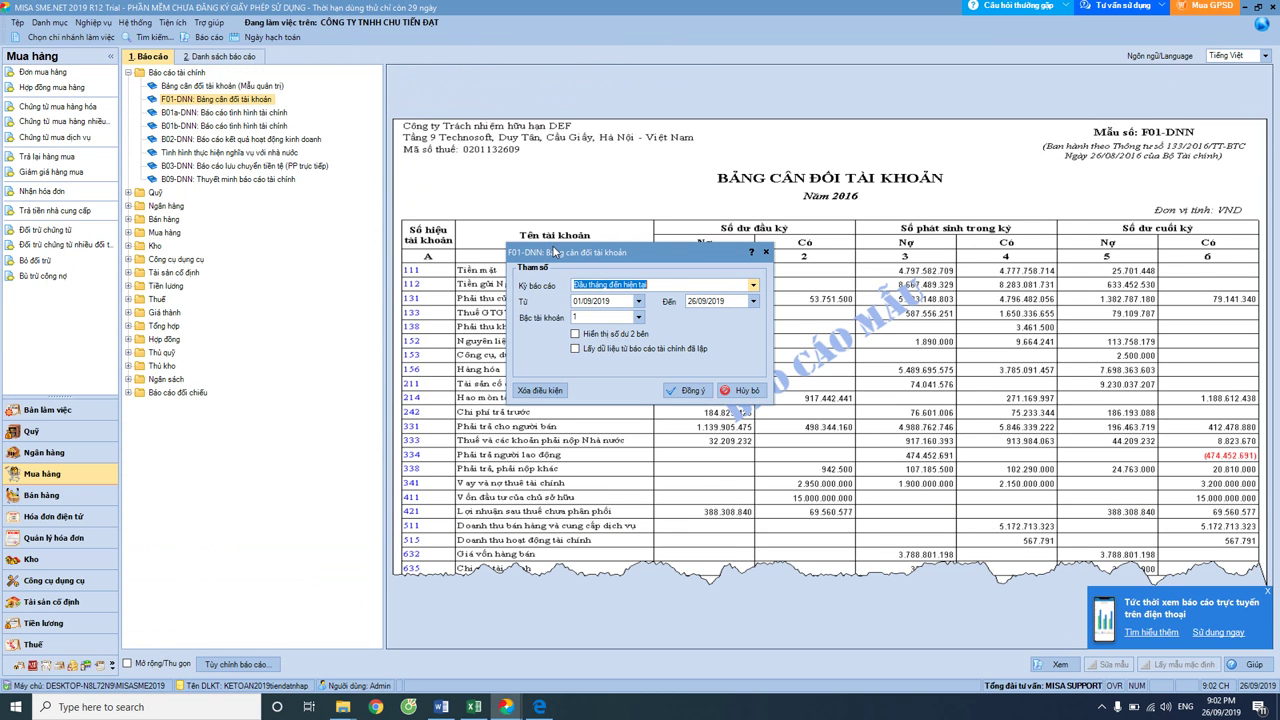
left_click(594, 306)
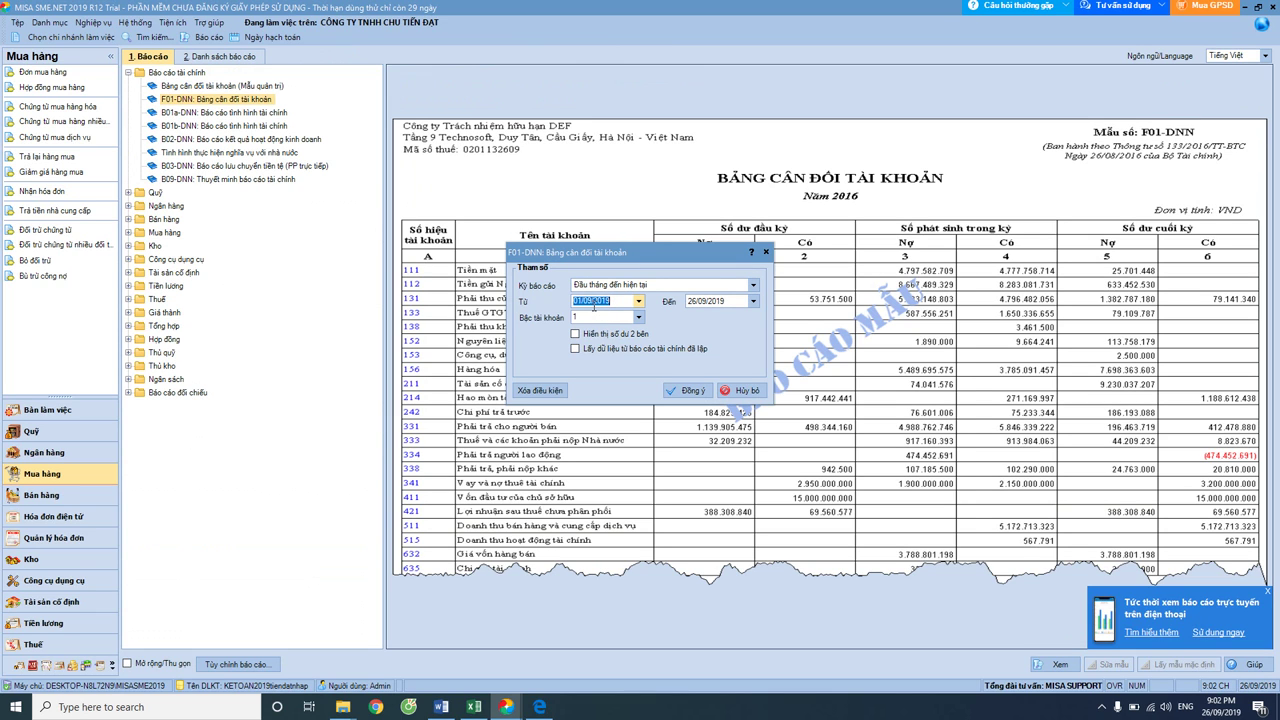
type("0")
left_click(753, 285)
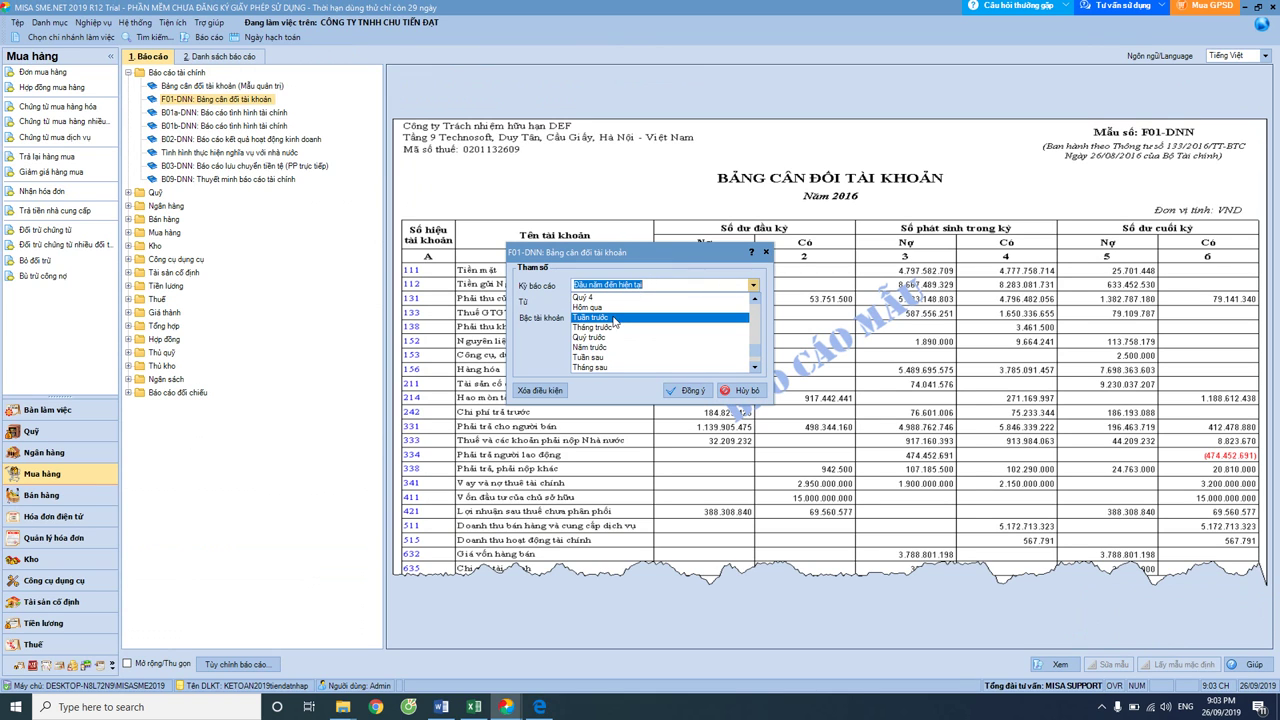
scroll(630, 337, "up", 3)
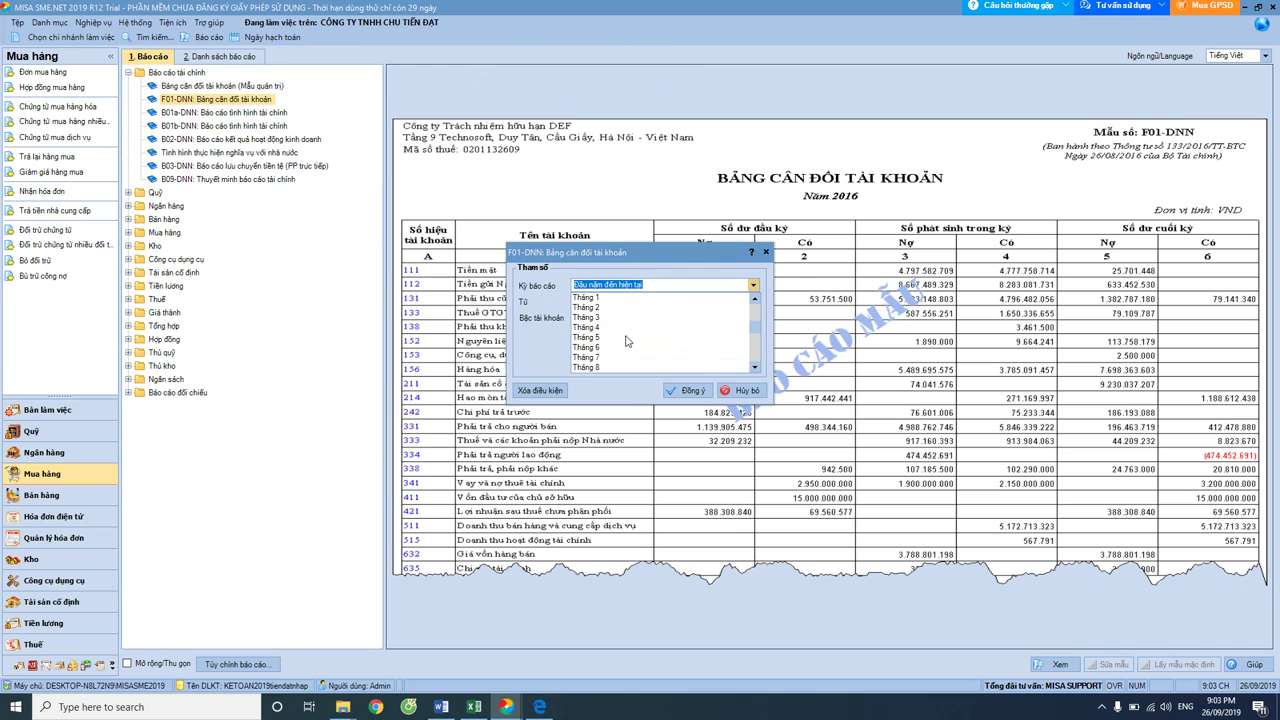
left_click(660, 258)
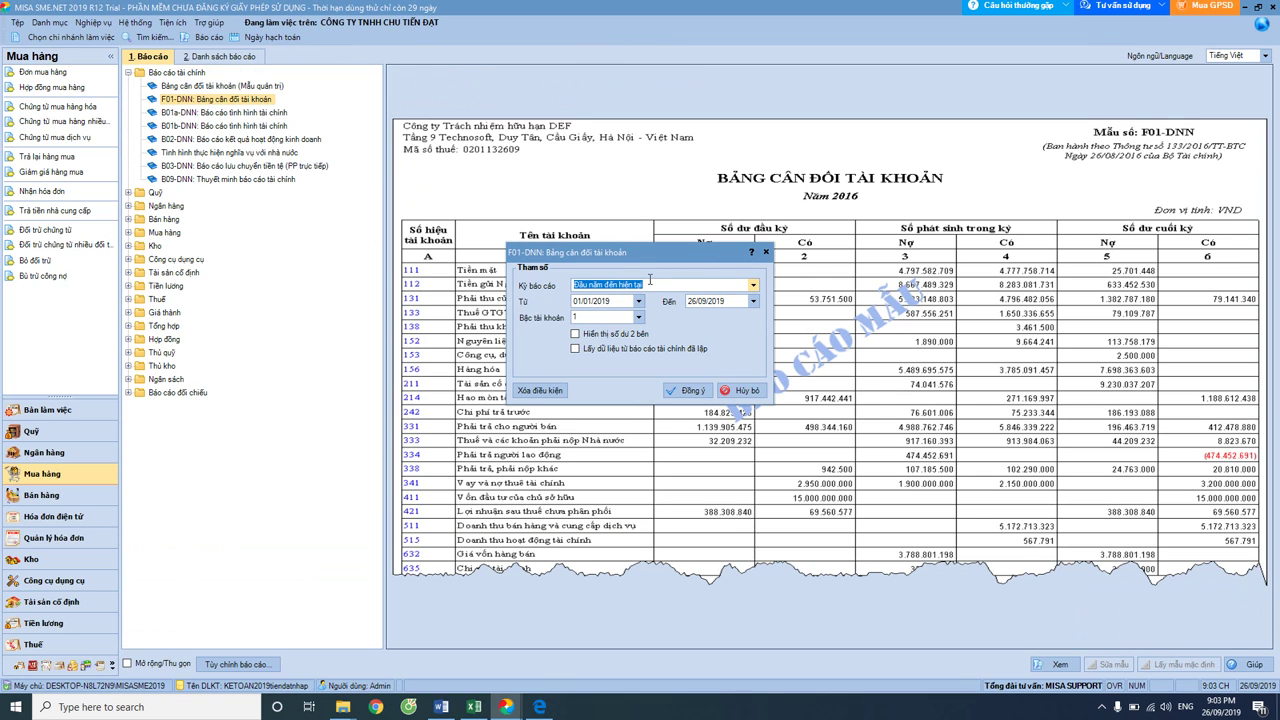
left_click(640, 318)
left_click(602, 342)
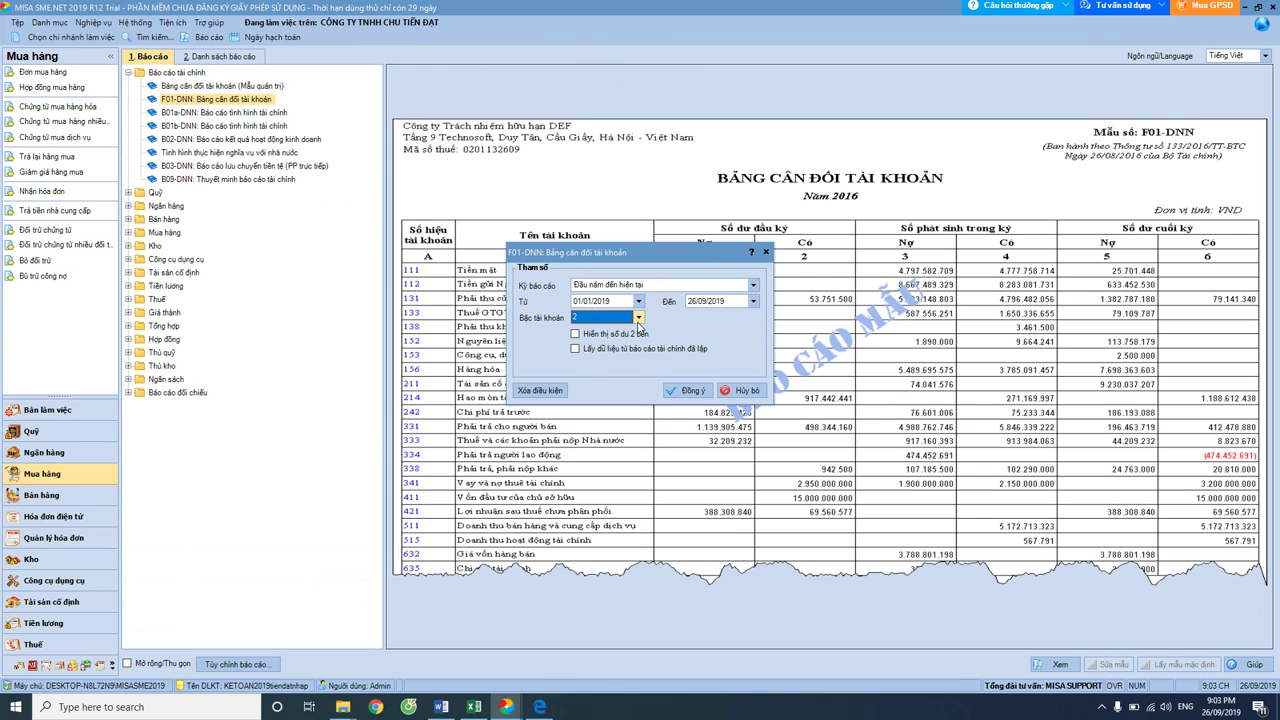
left_click(683, 390)
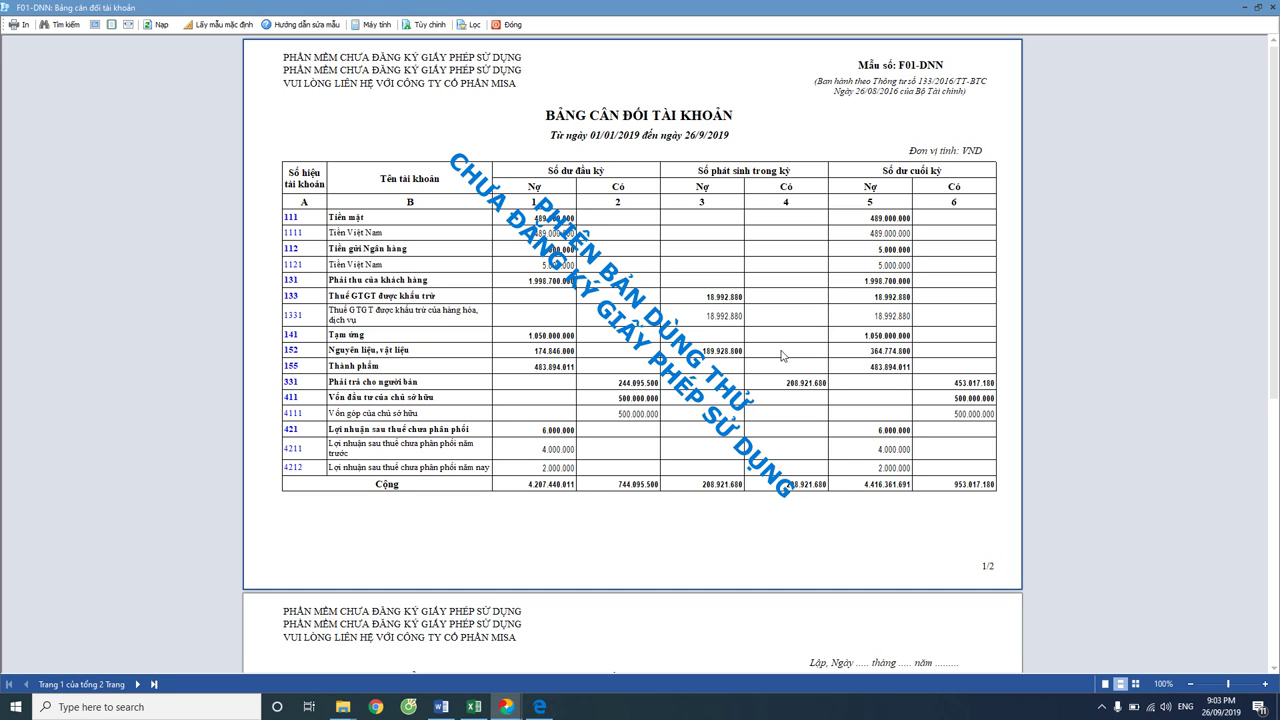
Check the invoice PDF's goods total against the trial balance, review account 152's detail ledger, and close the reports.
left_click(539, 707)
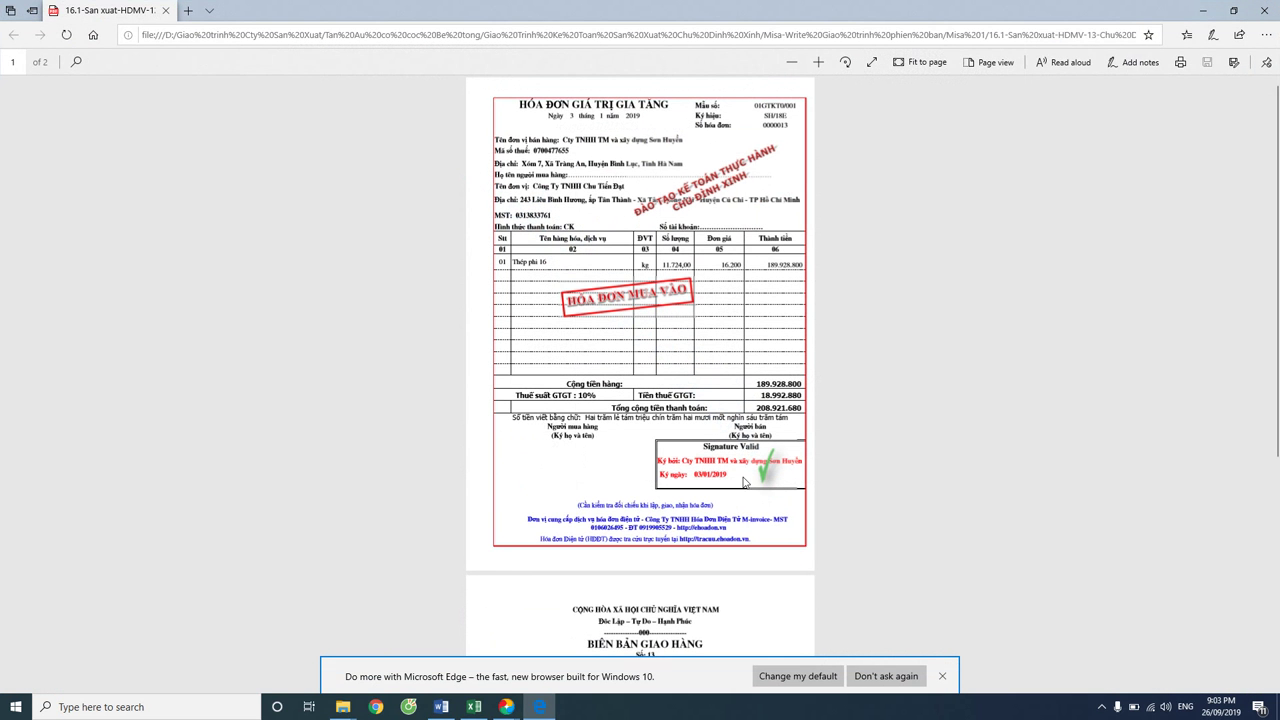
left_click_drag(759, 383, 806, 385)
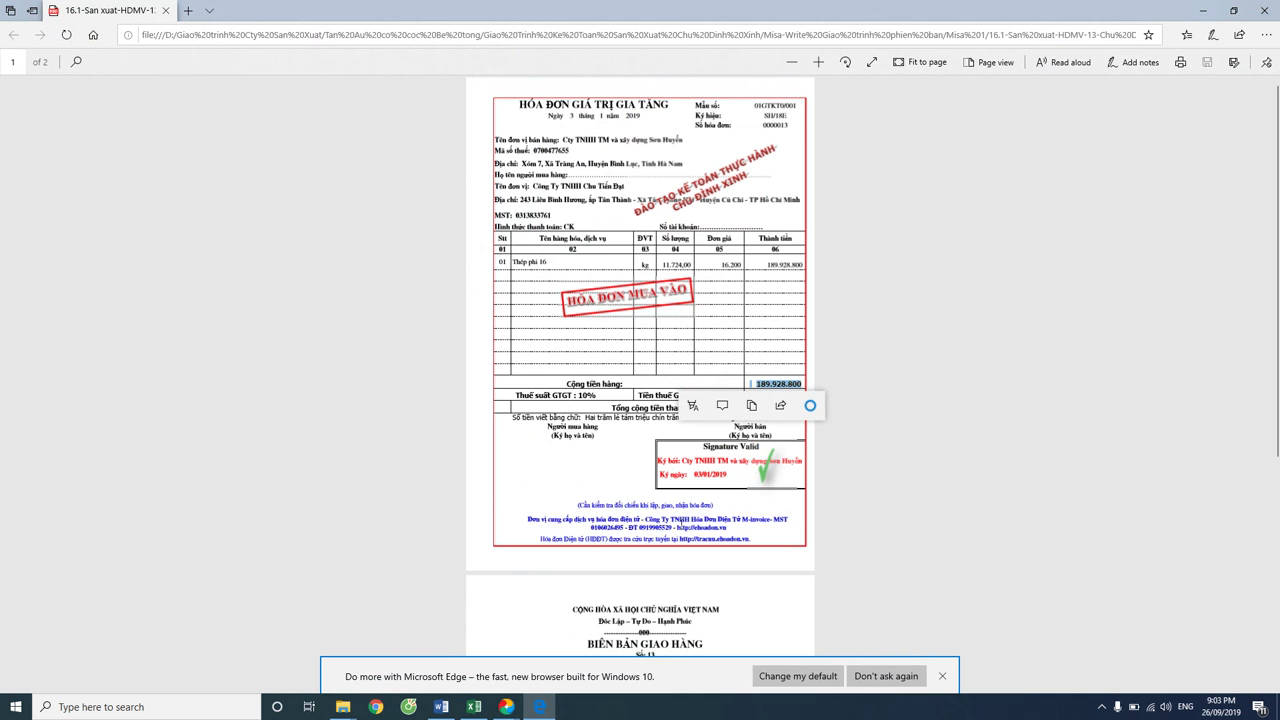
left_click(537, 708)
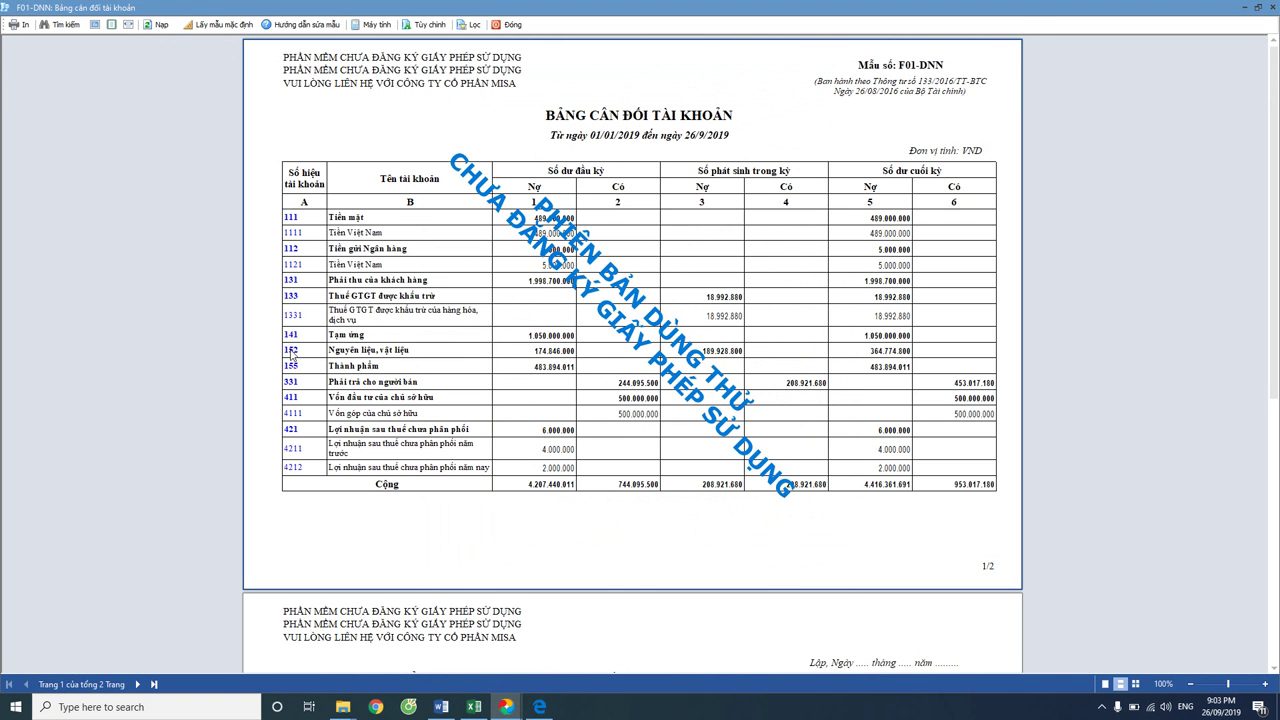
left_click(291, 352)
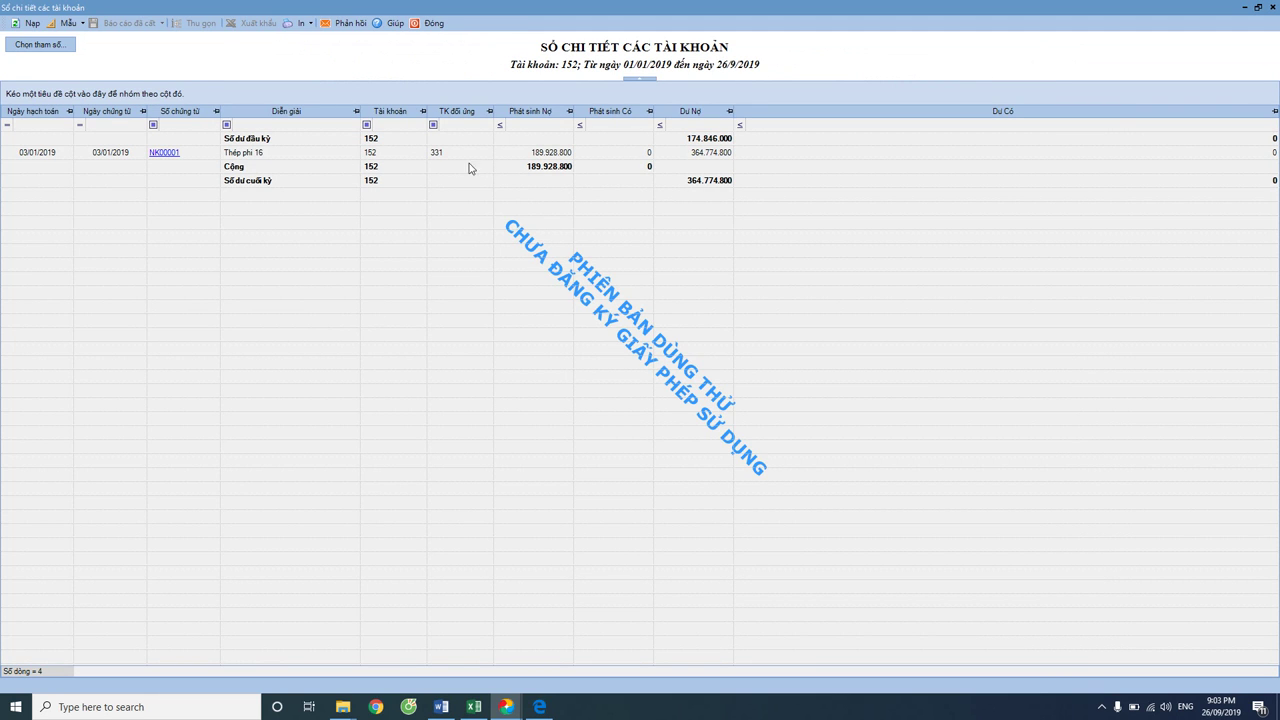
left_click(433, 24)
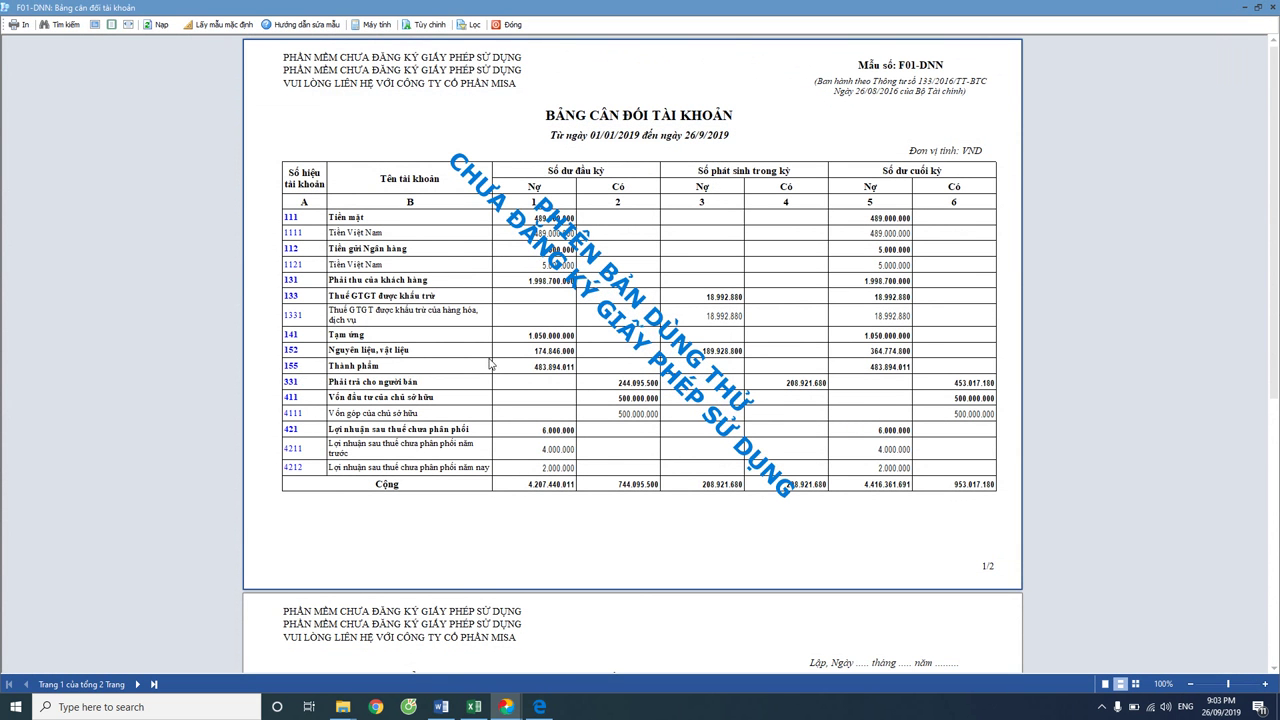
left_click(505, 24)
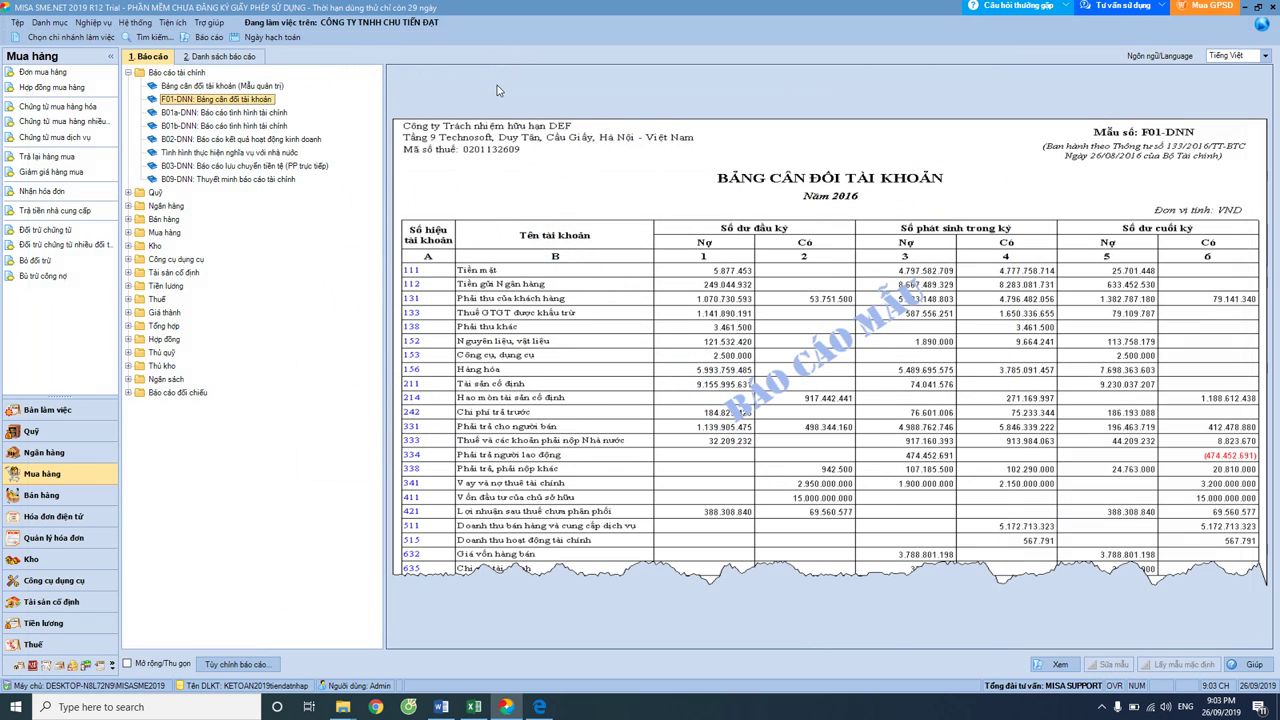
Generate the Tổng hợp tồn kho report for warehouse 152 Kho nguyên vật liệu for Tháng 1, review it and close it.
left_click(129, 245)
double_click(205, 262)
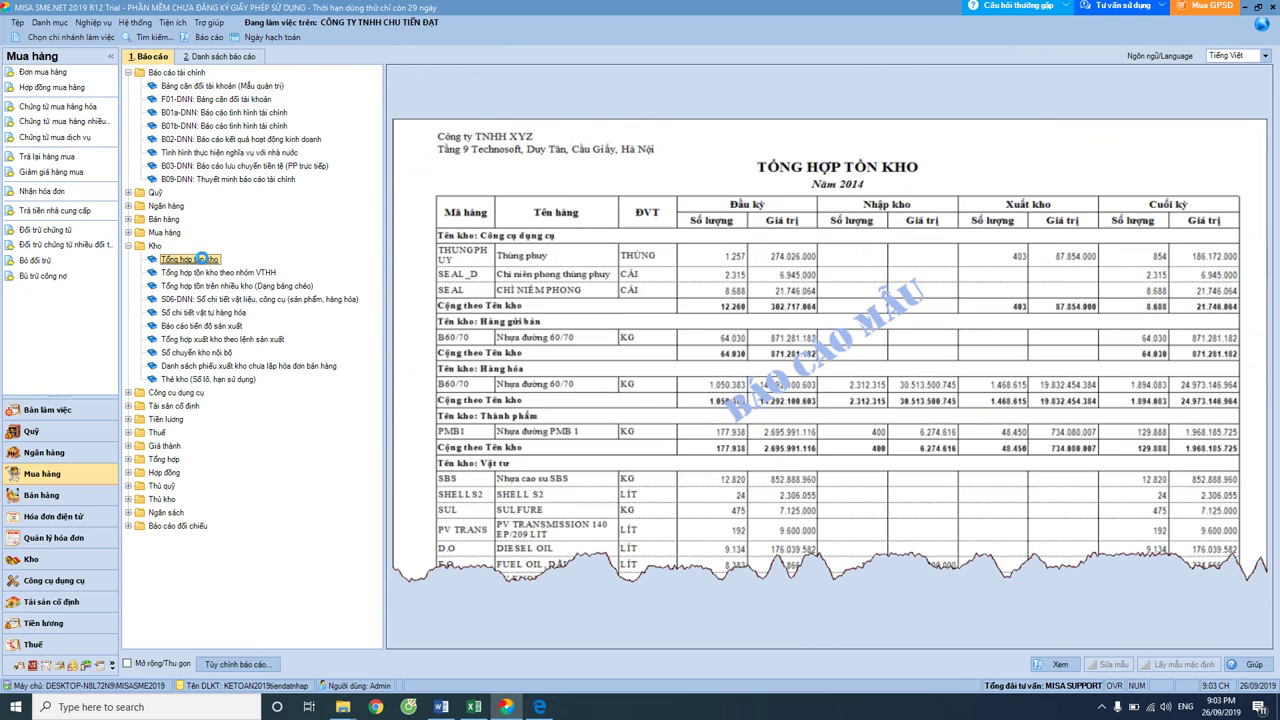
left_click(467, 322)
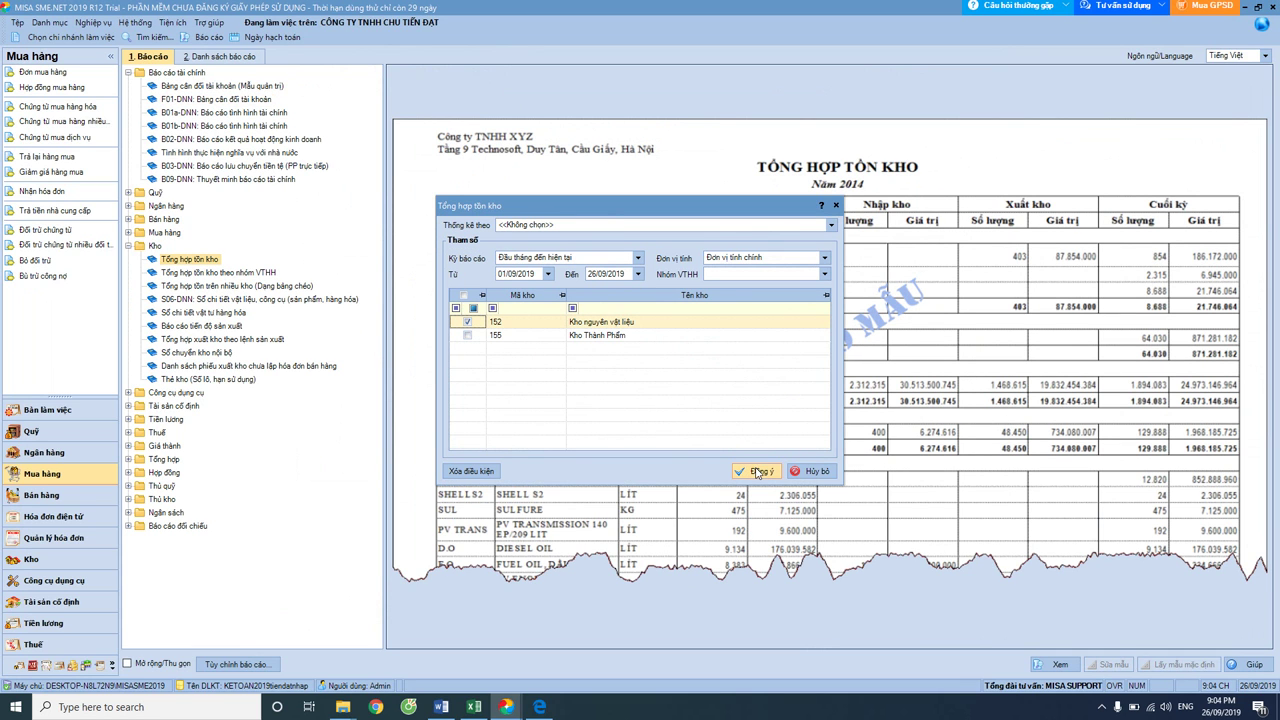
left_click(638, 258)
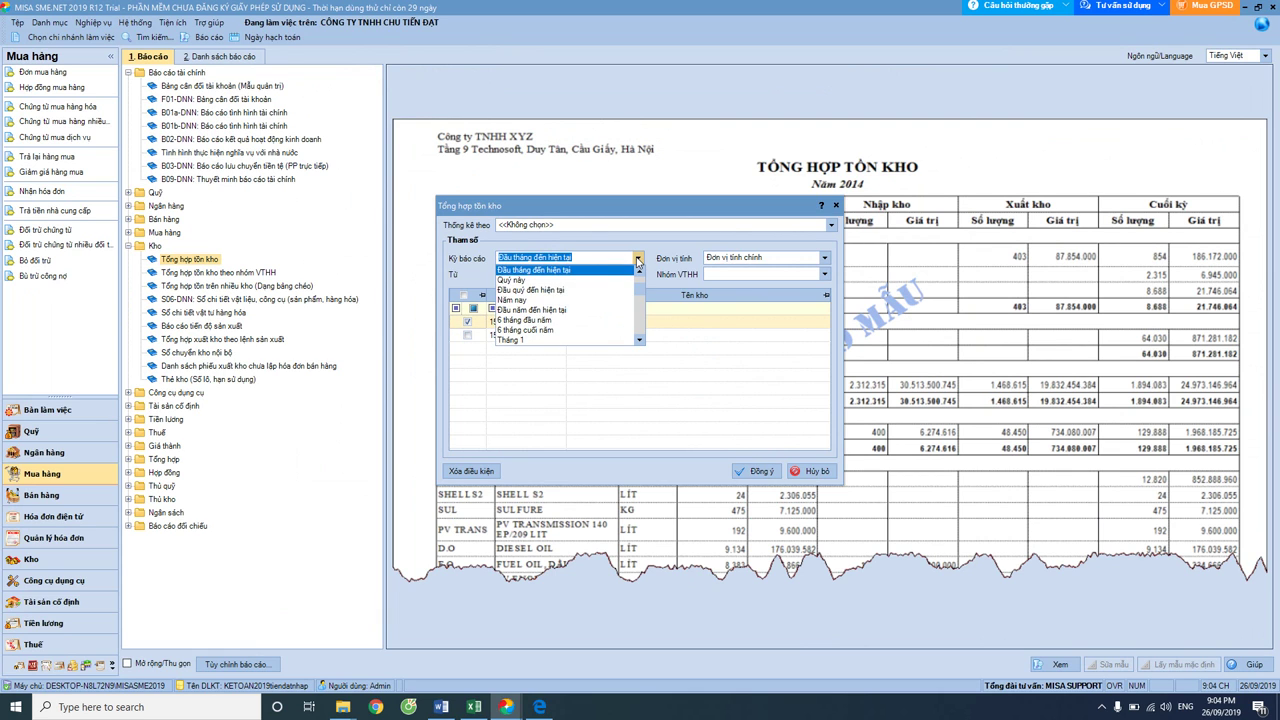
left_click(530, 340)
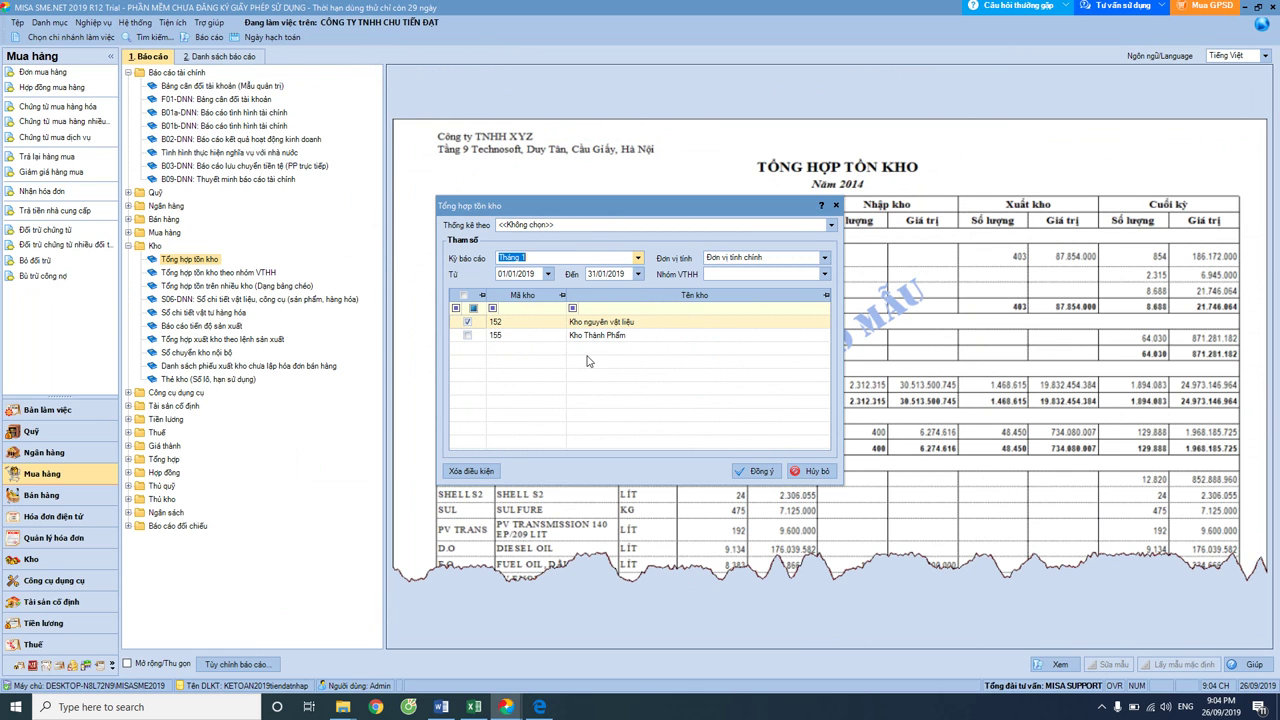
left_click(757, 473)
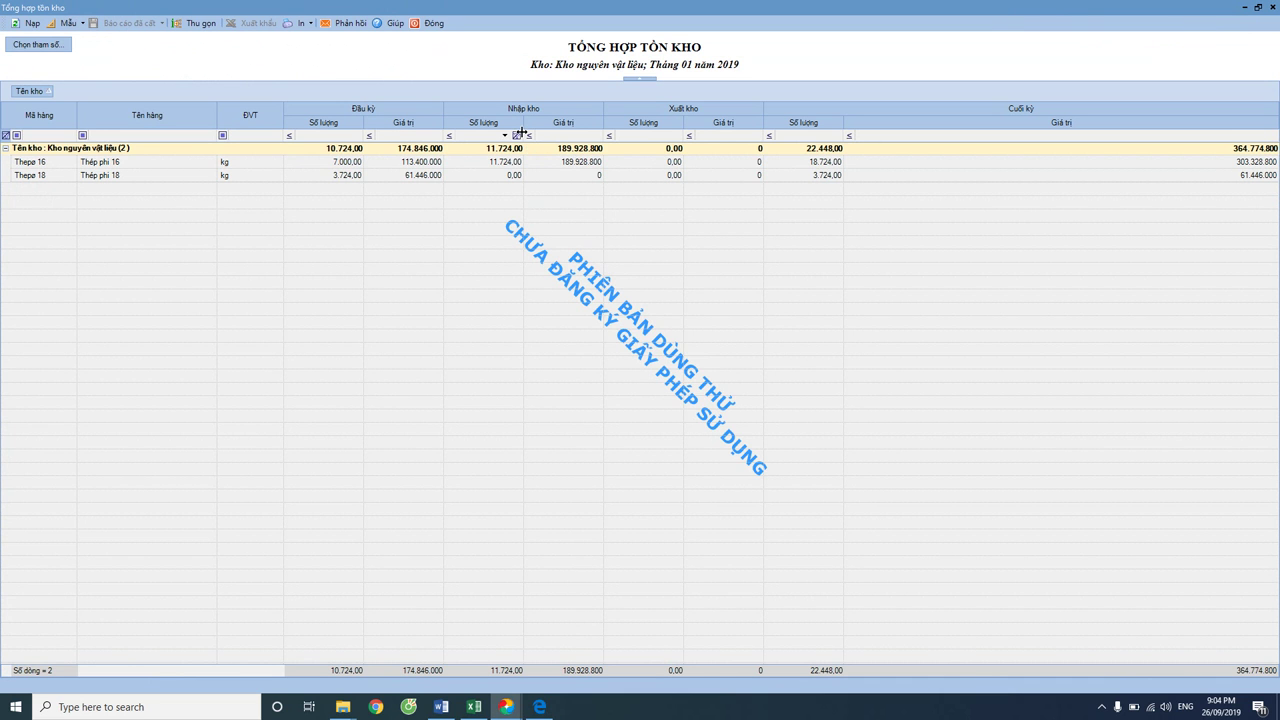
left_click(433, 22)
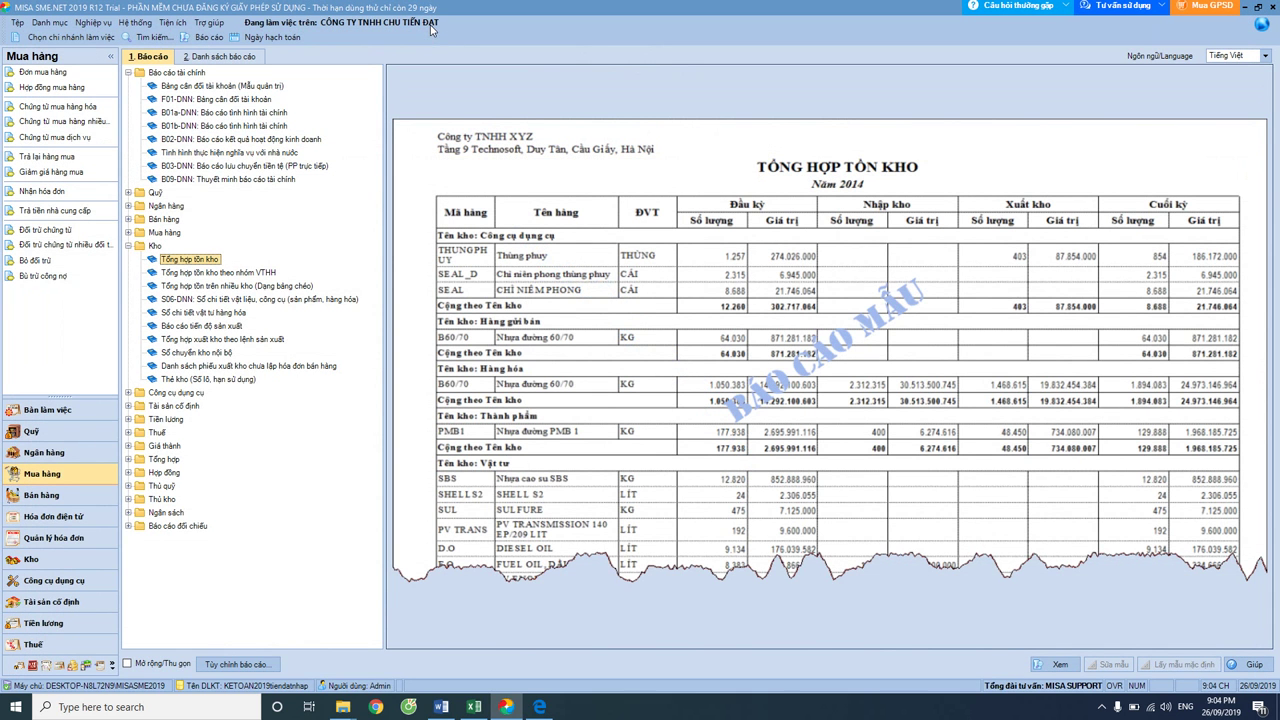